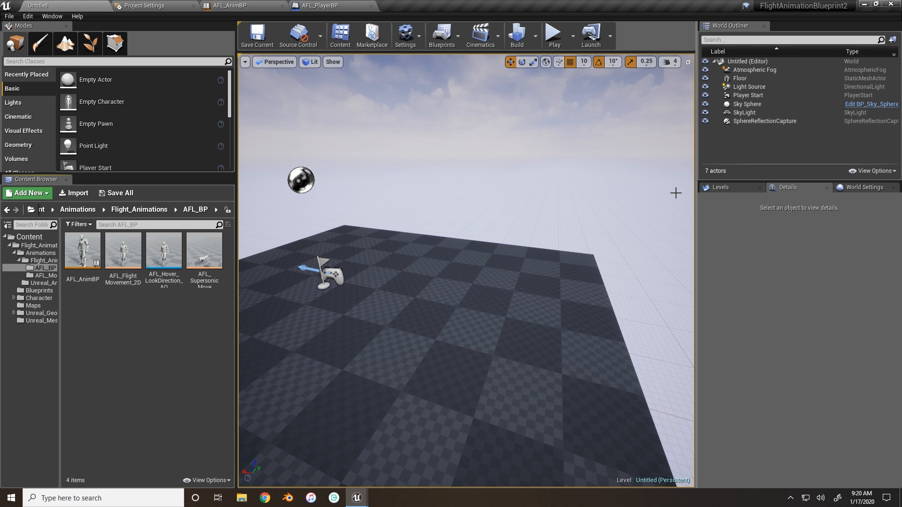
Play-test the flying character in the level, toggling flight and moving forward, and end the play session.
click(554, 42)
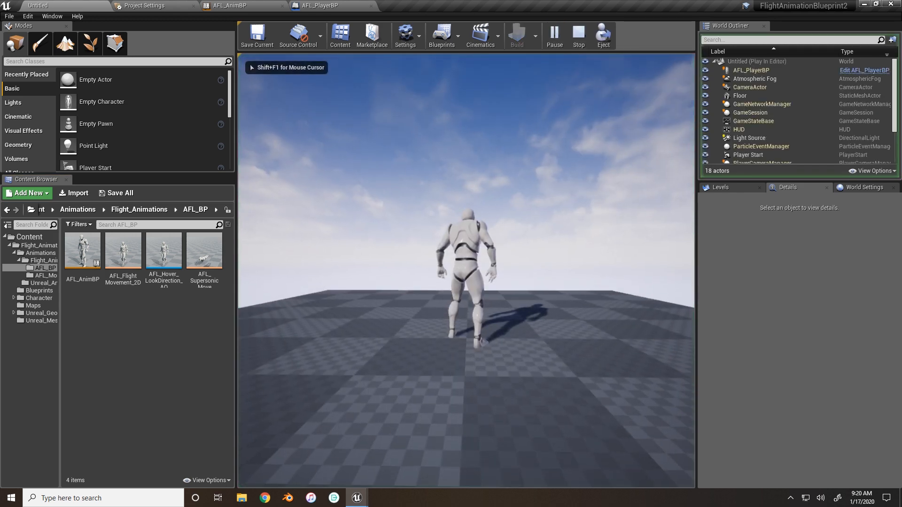
key(f)
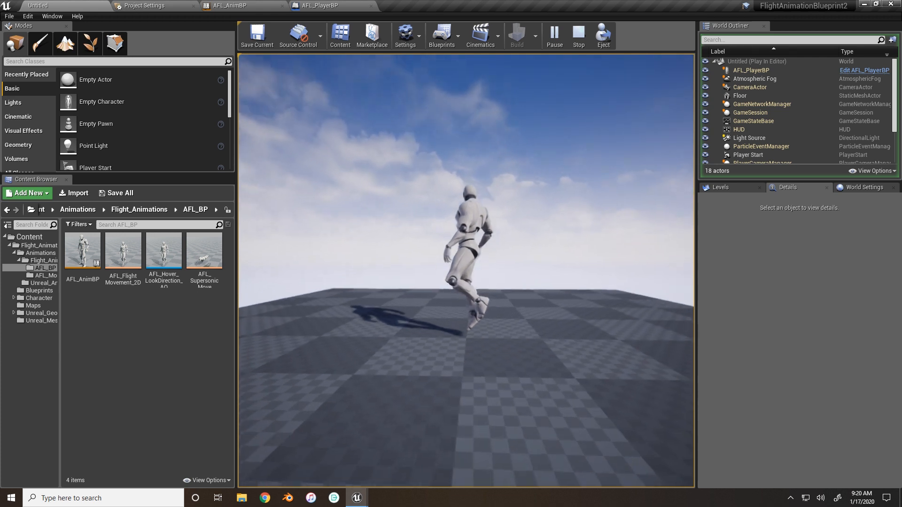
key(w)
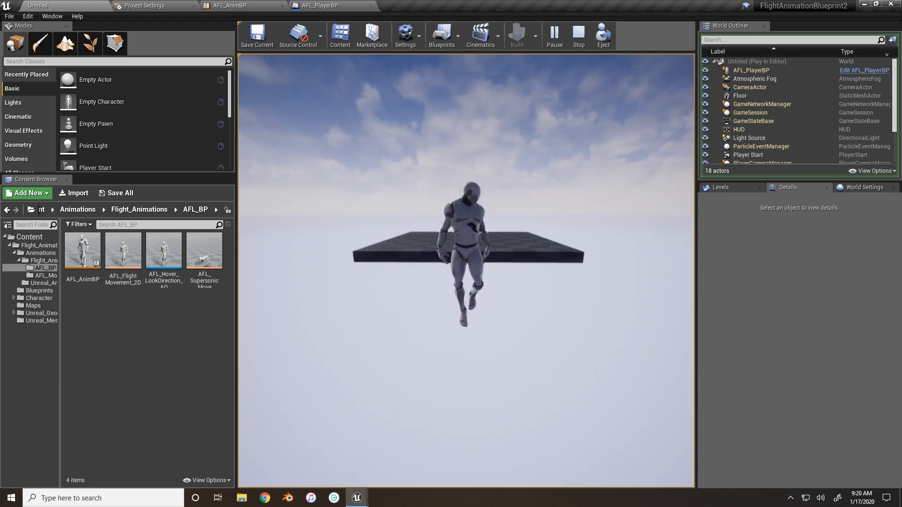
key(w)
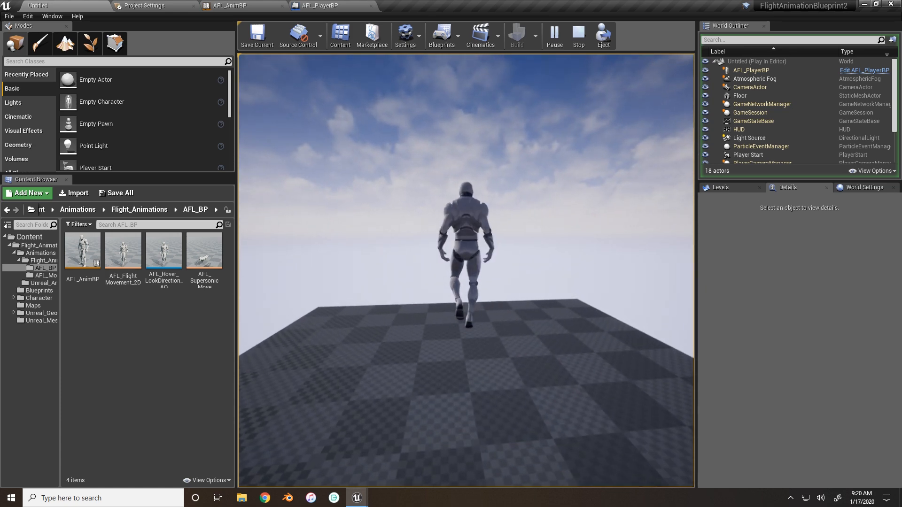
key(Escape)
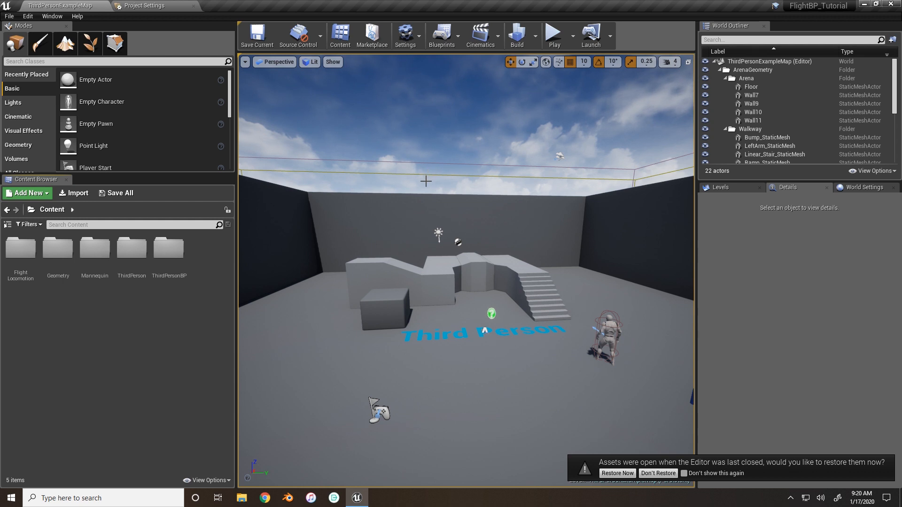
In the FlightBP_Tutorial project, open the Tutorial_test level from FlightLocomotion/Maps.
double_click(21, 247)
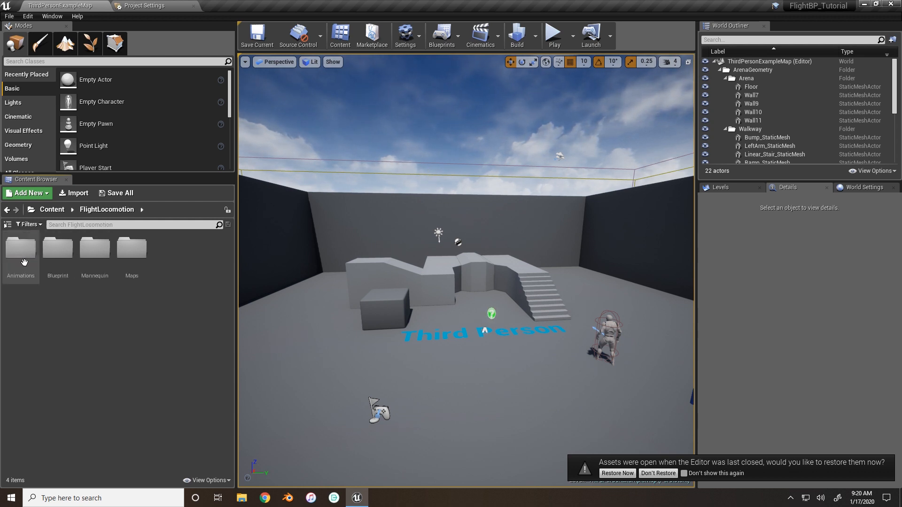
double_click(132, 248)
click(134, 255)
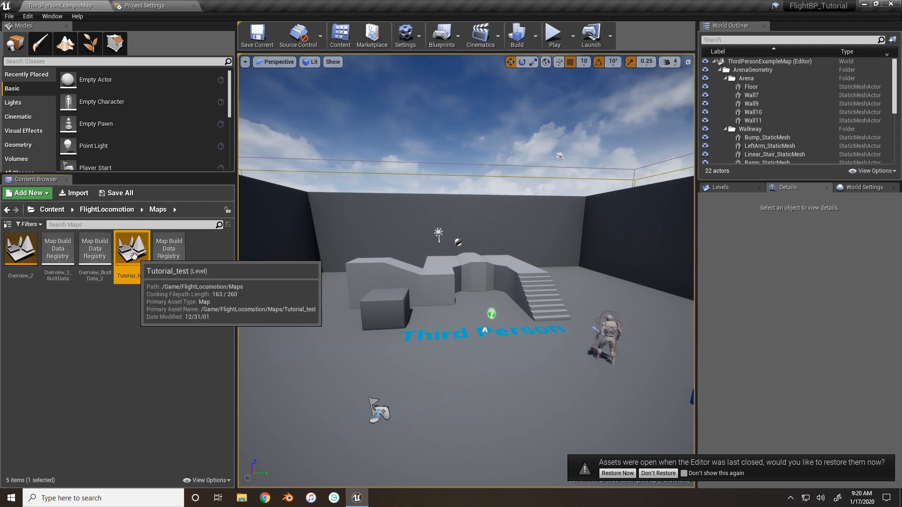
double_click(133, 254)
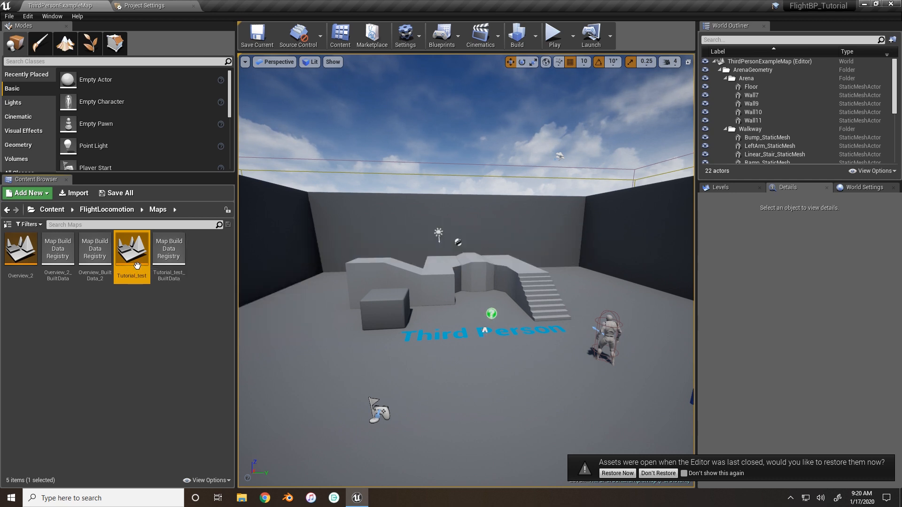
scroll(442, 306, up, 5)
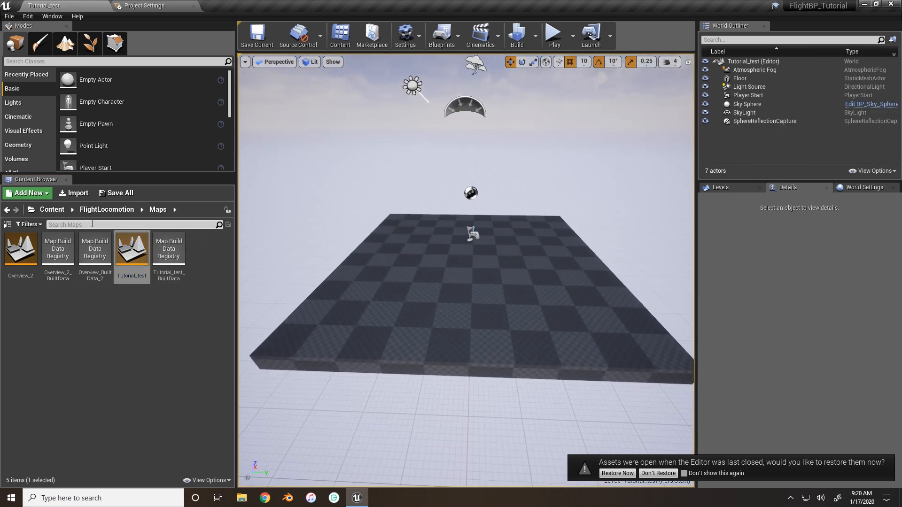
Open AFL_AnimBP from FlightLocomotion/Animations/AFL_BP and dock its editor in the main window.
click(106, 209)
double_click(21, 251)
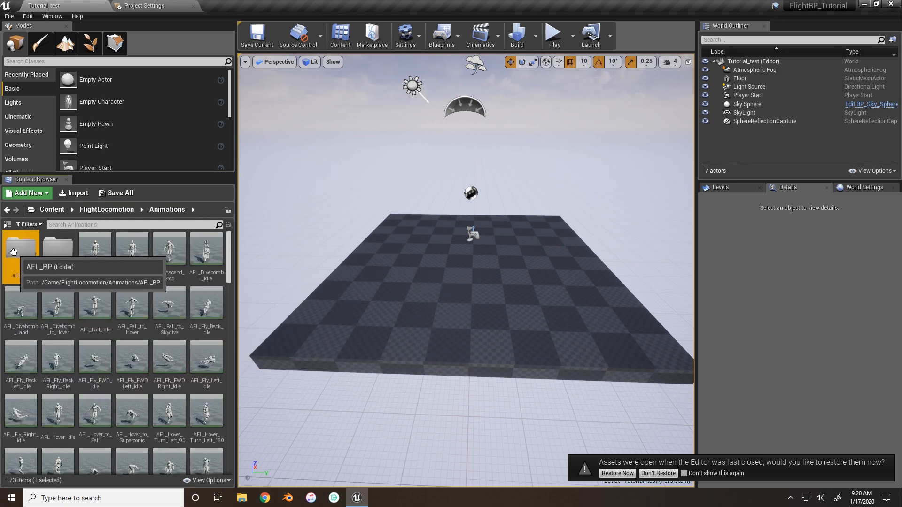
double_click(20, 249)
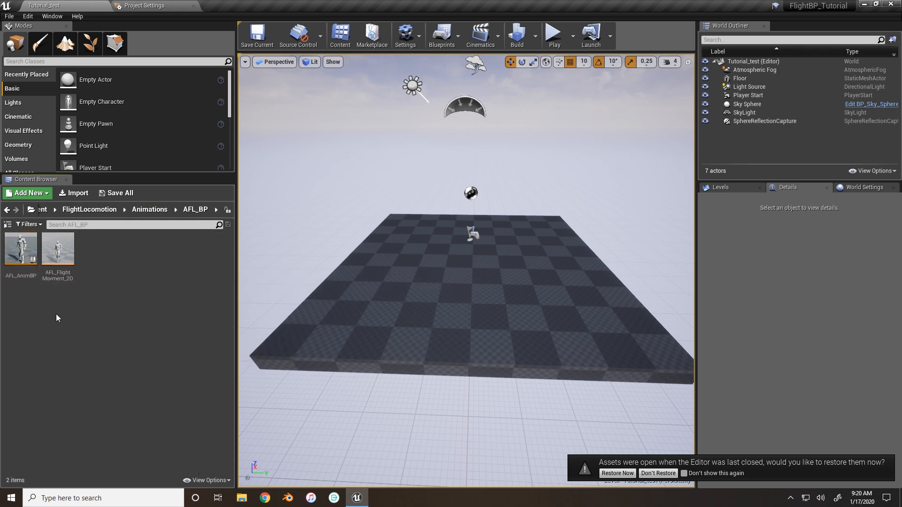
click(27, 263)
drag(359, 337, 428, 359)
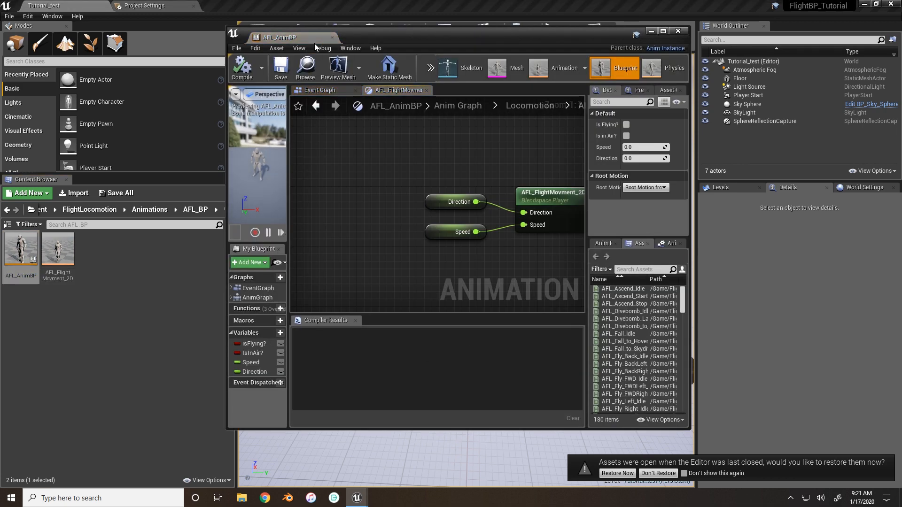
drag(314, 41, 312, 3)
Review the Anim Graph and its Locomotion state machine, and open the AFL_FlightMovment_2D state.
click(375, 74)
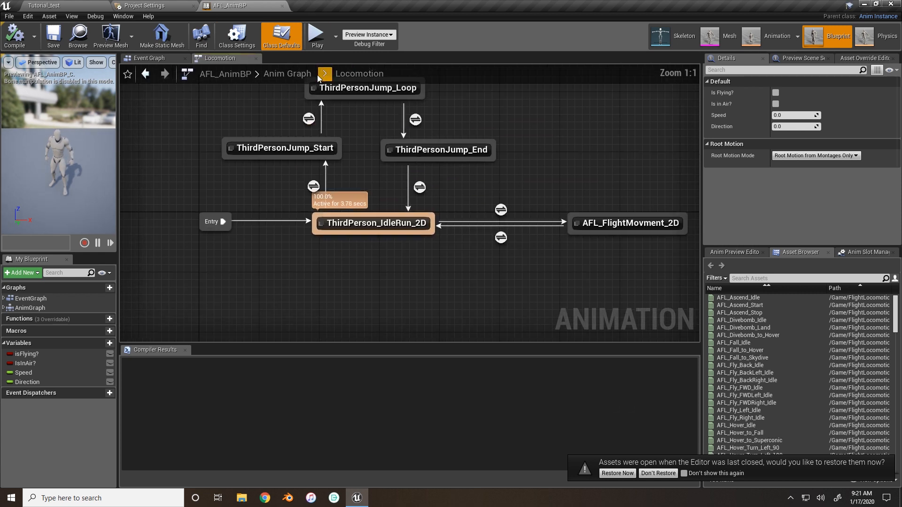
click(296, 74)
right_drag(455, 196, 439, 205)
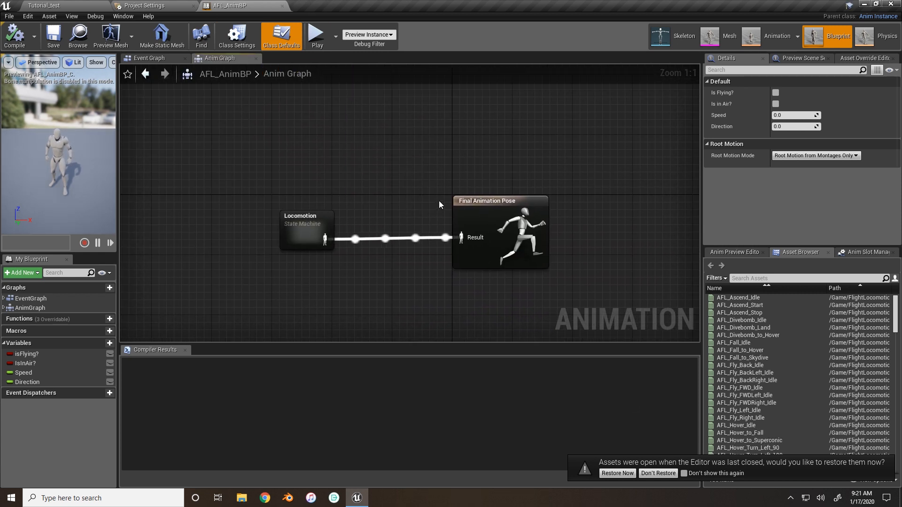
double_click(291, 230)
right_drag(554, 216, 467, 215)
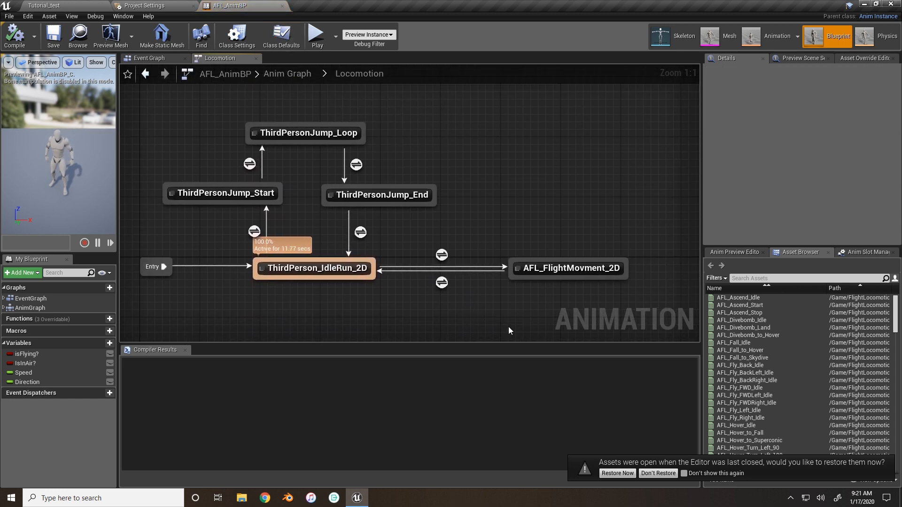
right_drag(569, 246, 540, 226)
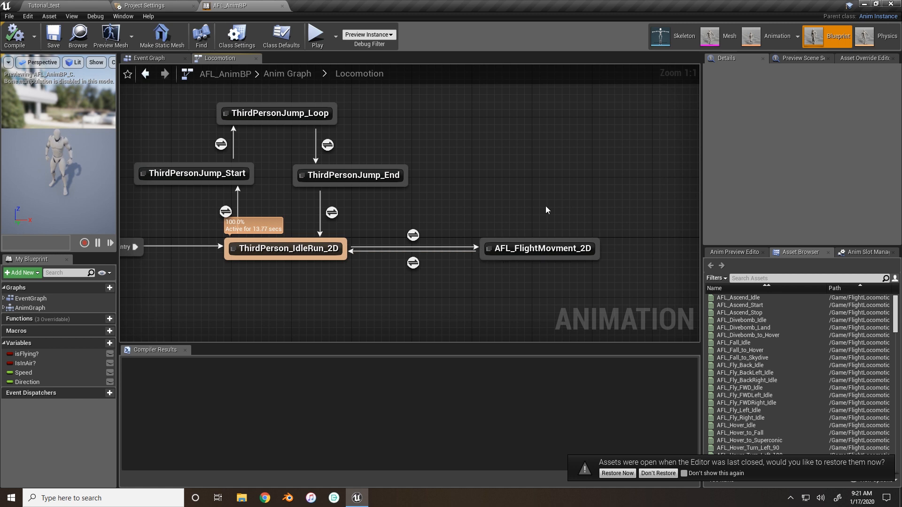
double_click(526, 253)
click(360, 73)
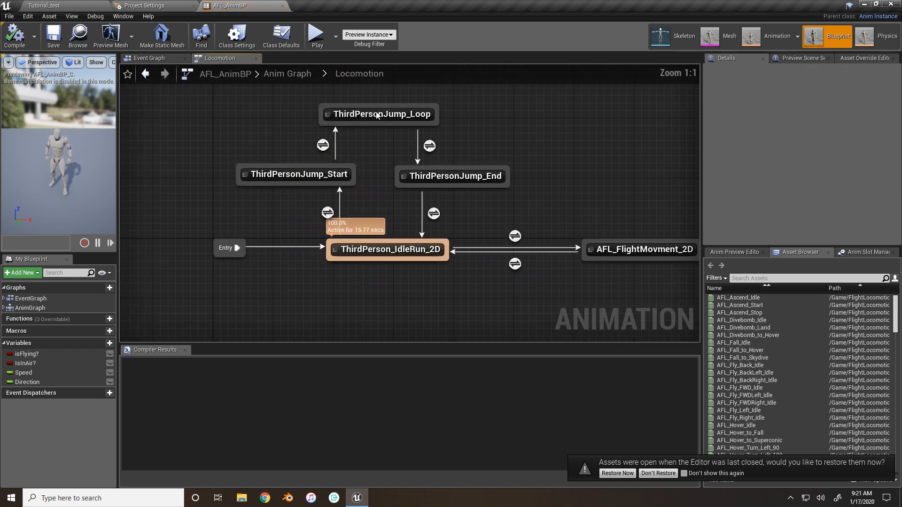
right_drag(538, 214, 512, 233)
double_click(592, 267)
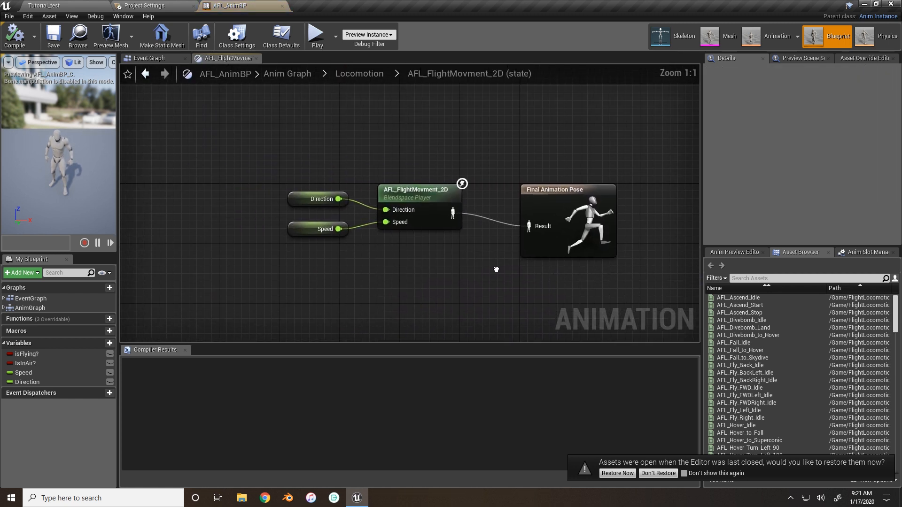
Add a new state machine named Flight Movement inside the AFL_FlightMovment_2D state.
right_click(364, 250)
text(stat)
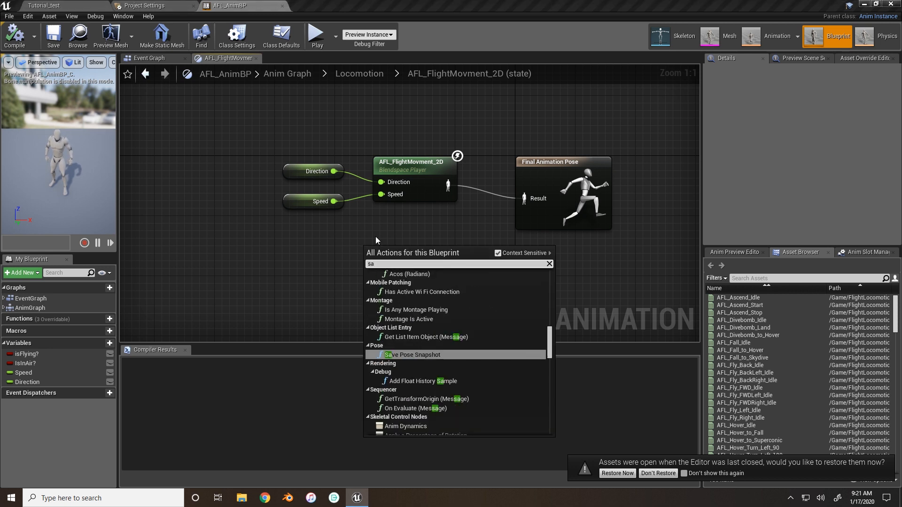
key(BackSpace)
key(BackSpace)
key(BackSpace)
key(BackSpace)
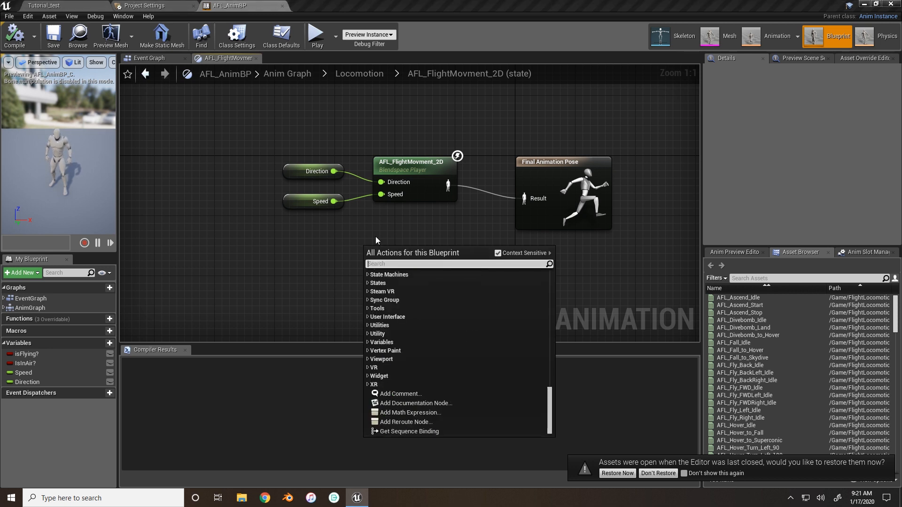
text(state machine)
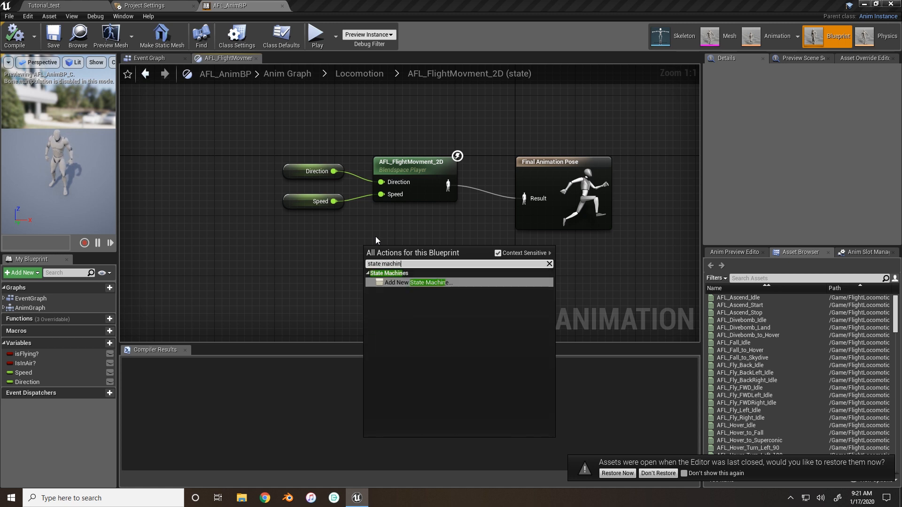
key(Return)
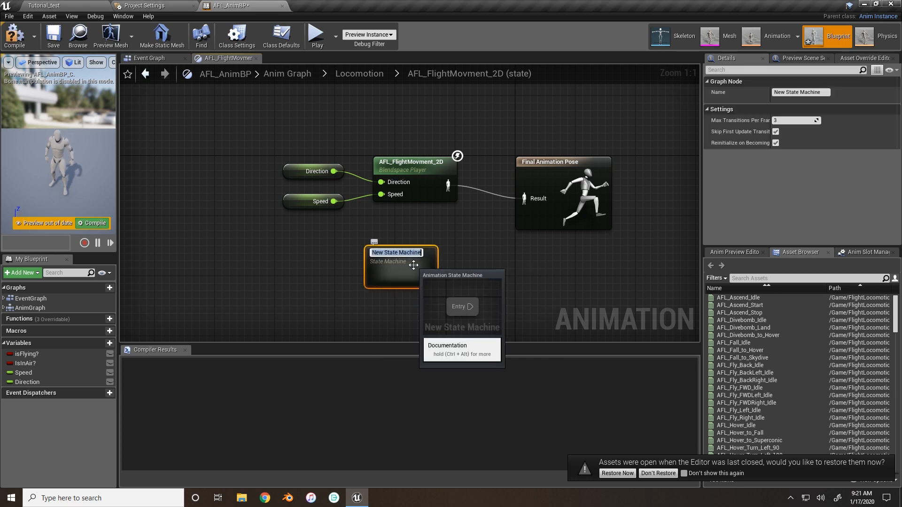
text(Flight Move)
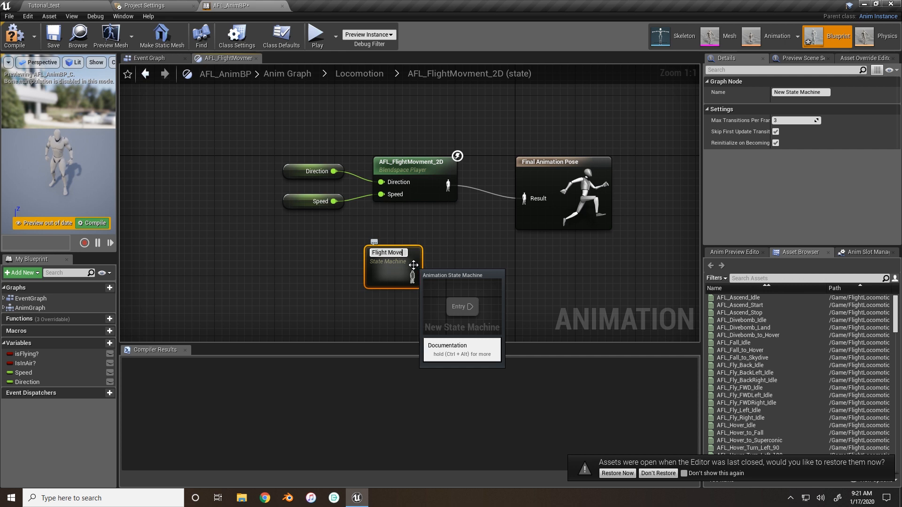
text(ment)
key(Return)
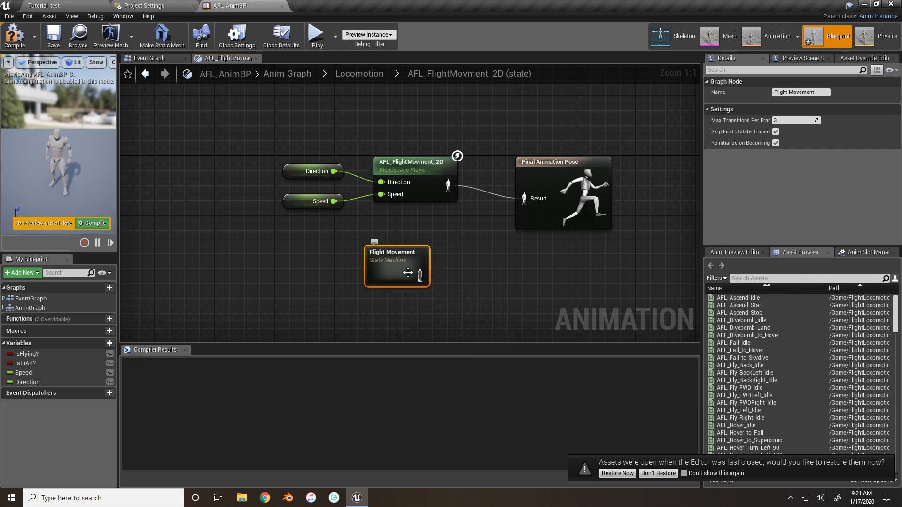
Connect the Flight Movement state machine to the Final Animation Pose result and move the blendspace player with its Direction and Speed nodes aside.
click(359, 74)
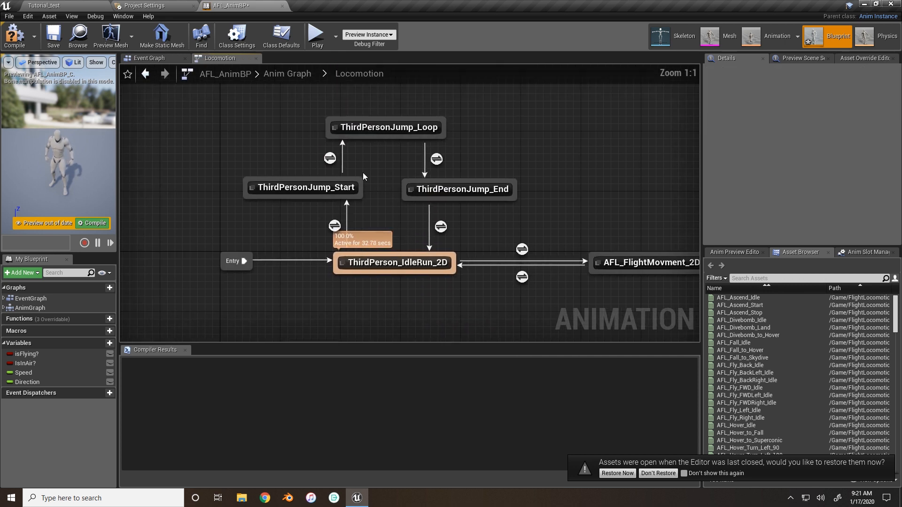
double_click(647, 275)
drag(444, 279, 535, 202)
drag(431, 133, 289, 215)
drag(415, 164, 265, 269)
drag(401, 272, 385, 195)
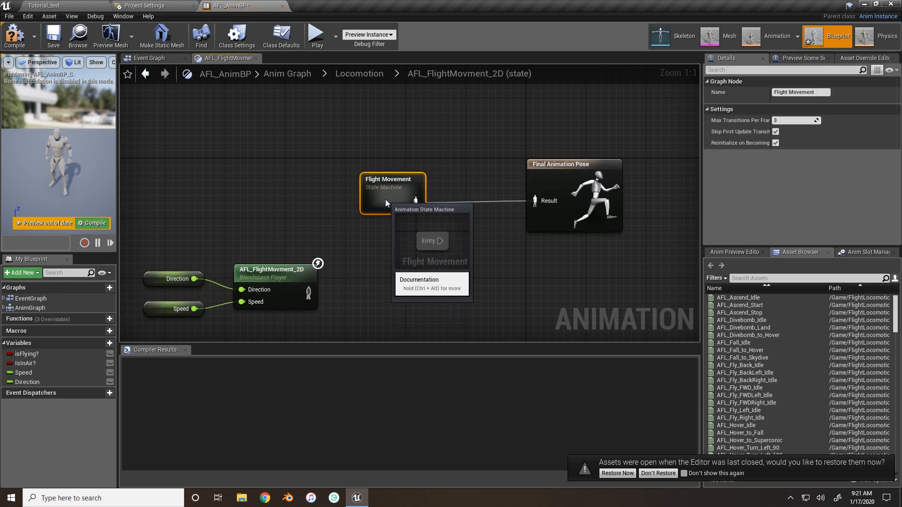
drag(301, 233, 179, 312)
Open the Flight Movement state machine from within the AFL_FlightMovment_2D state of Locomotion.
click(359, 73)
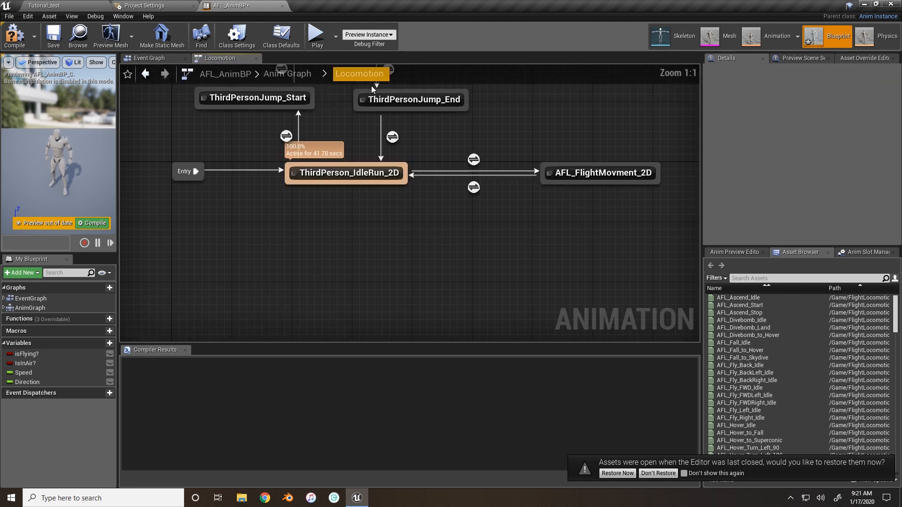
scroll(420, 221, down, 2)
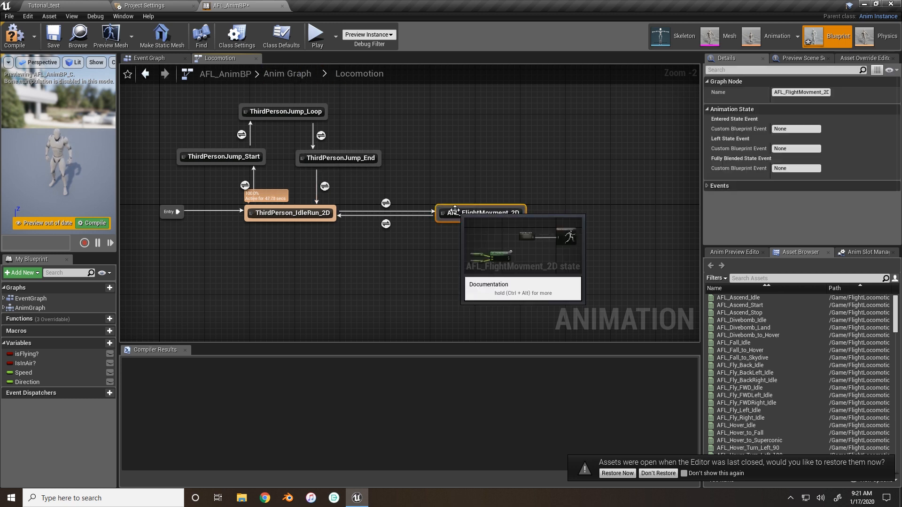
double_click(470, 212)
drag(372, 213, 236, 307)
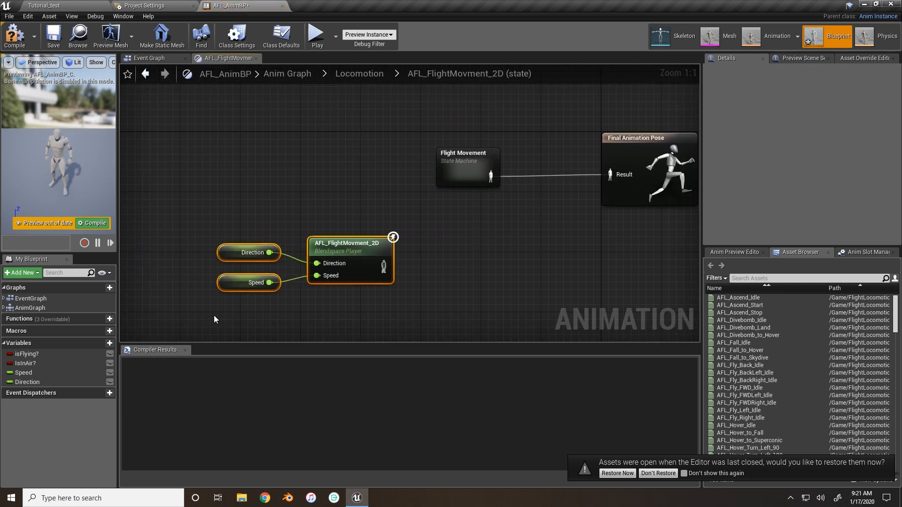
click(463, 180)
double_click(463, 180)
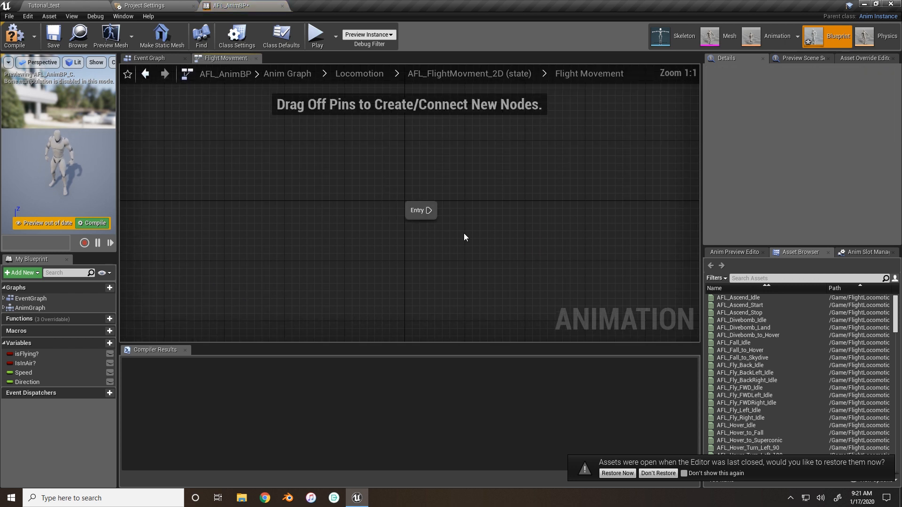
Filter the animation assets by "afl_", browse the list, and decline restoring the previously open assets.
click(746, 279)
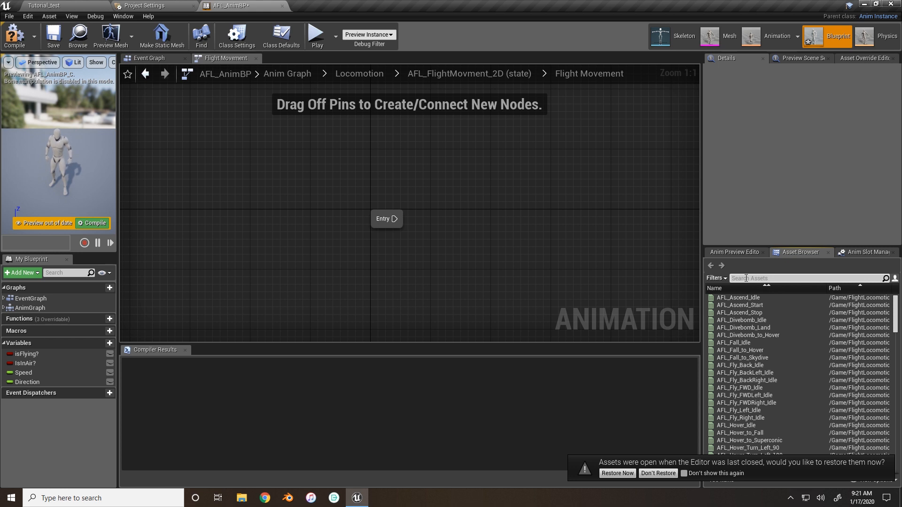
text(afl_)
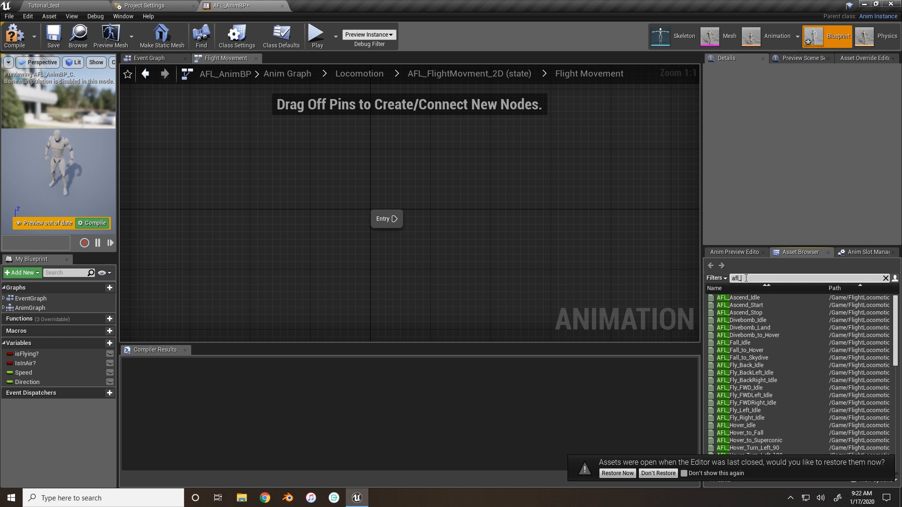
text(hover)
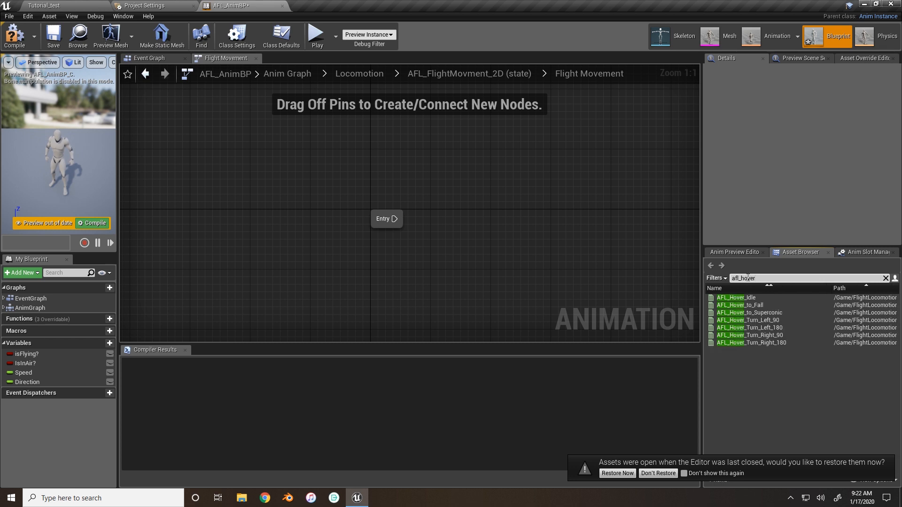
key(BackSpace)
key(BackSpace)
key(BackSpace)
key(BackSpace)
key(BackSpace)
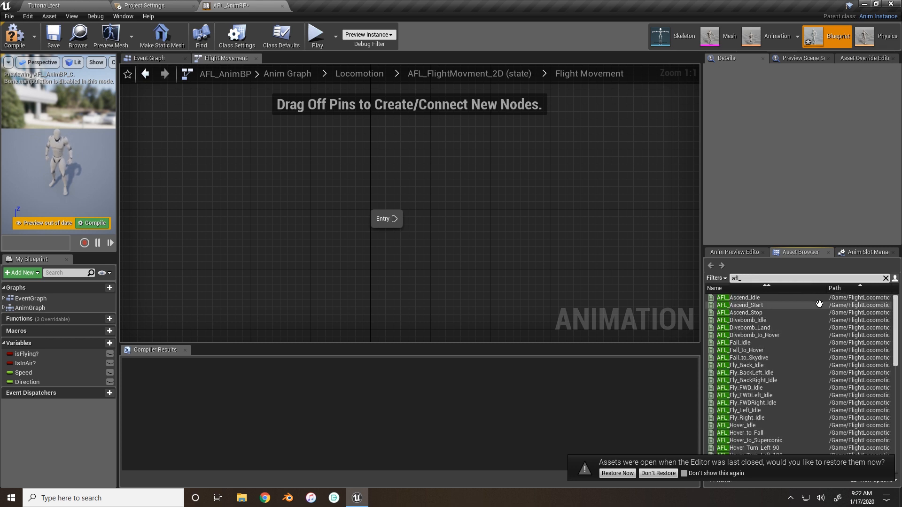
scroll(775, 405, down, 15)
click(665, 476)
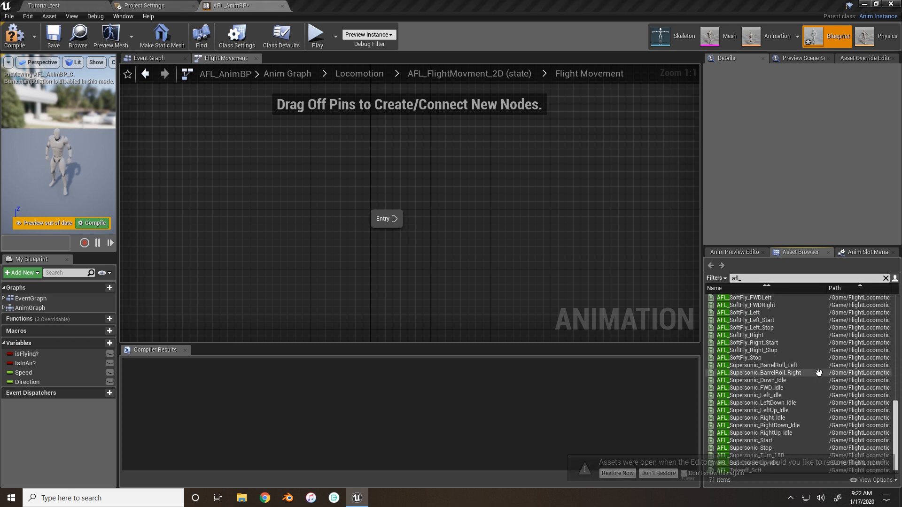
Add the AFL_FlightMovment_2D blendspace as a state in the Flight Movement state machine and connect Entry to it.
scroll(818, 374, down, 1)
drag(768, 469, 491, 207)
right_drag(485, 210, 443, 192)
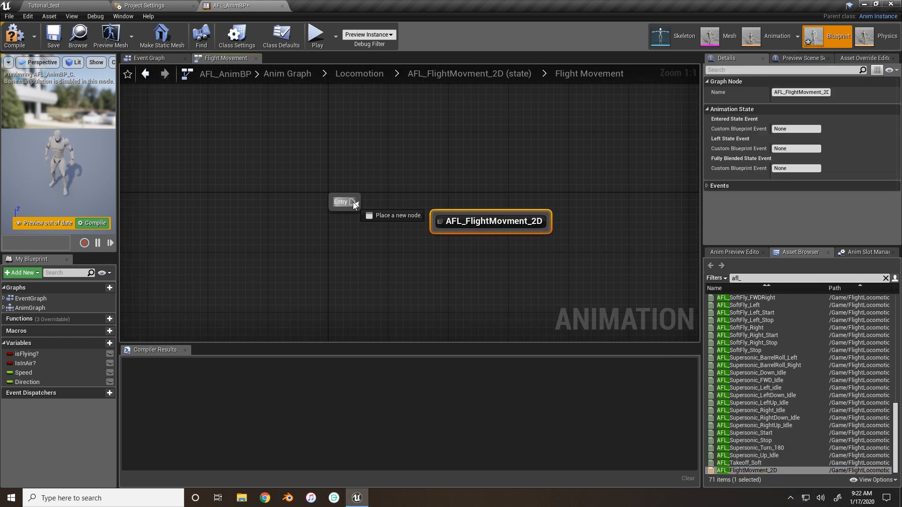
drag(354, 203, 491, 213)
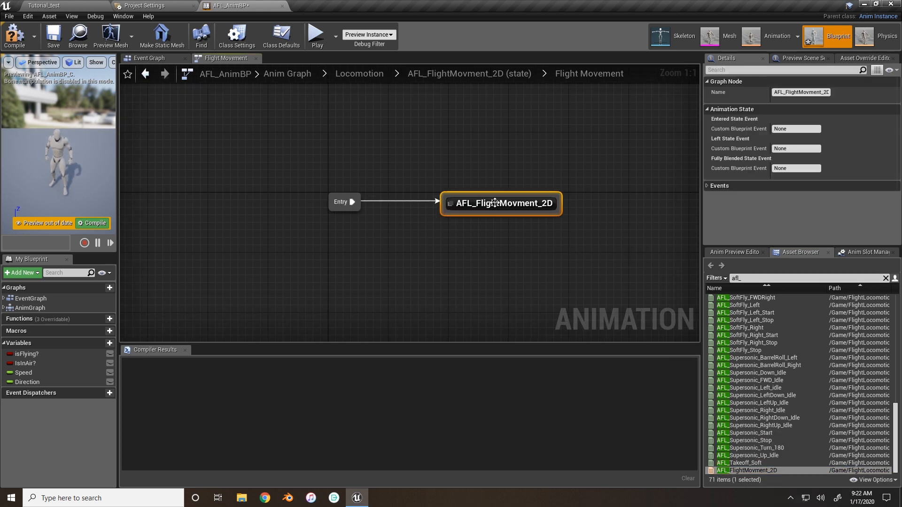
Inside the new AFL_FlightMovment_2D state, feed the Direction and Speed variables into the blendspace player and compile.
double_click(491, 213)
drag(385, 219, 387, 233)
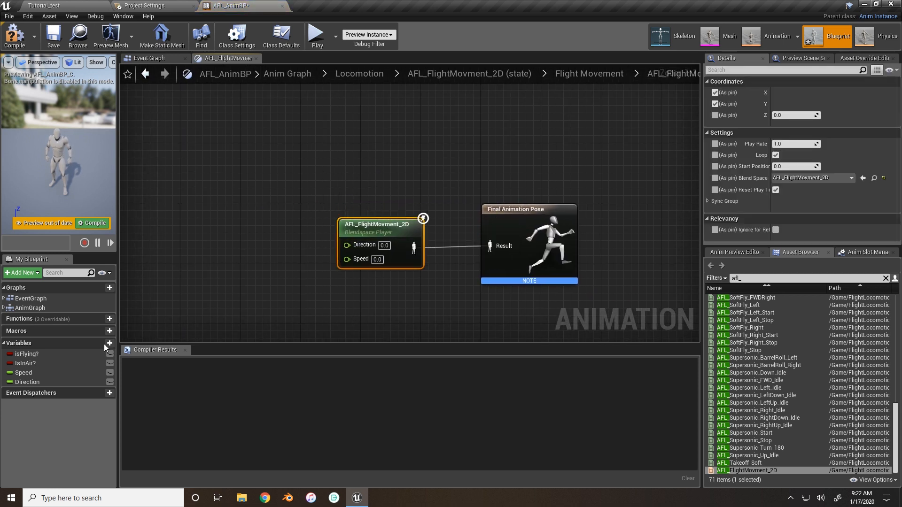
drag(26, 382, 347, 244)
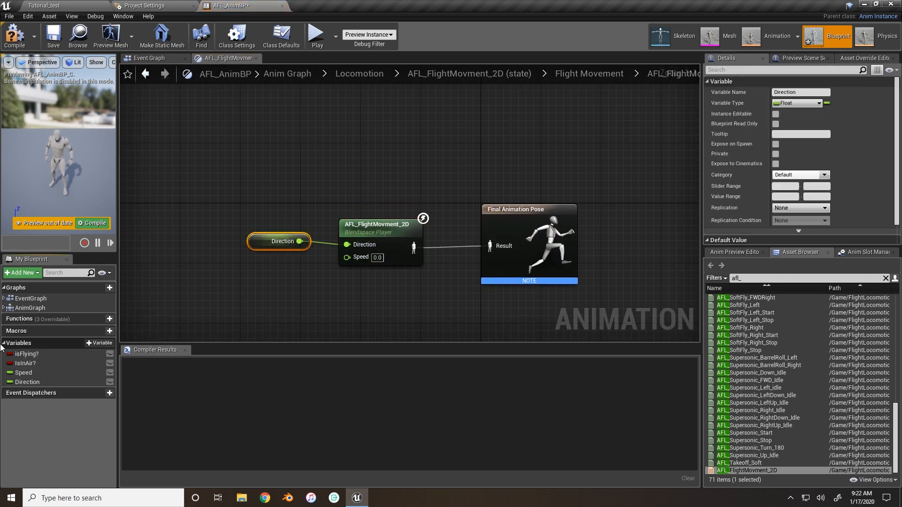
drag(23, 372, 344, 257)
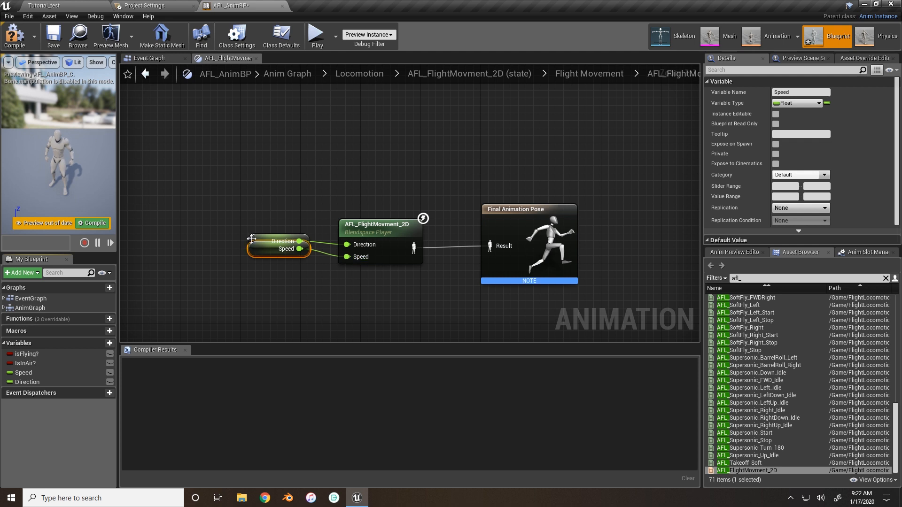
drag(252, 240, 257, 258)
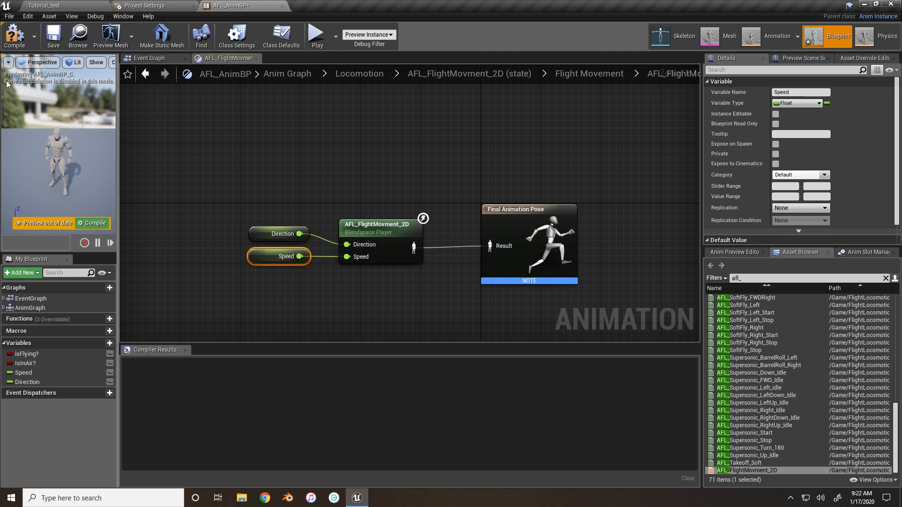
click(11, 37)
Delete the disconnected blendspace player with its Direction and Speed nodes from Locomotion's AFL_FlightMovment_2D state and recompile.
click(589, 73)
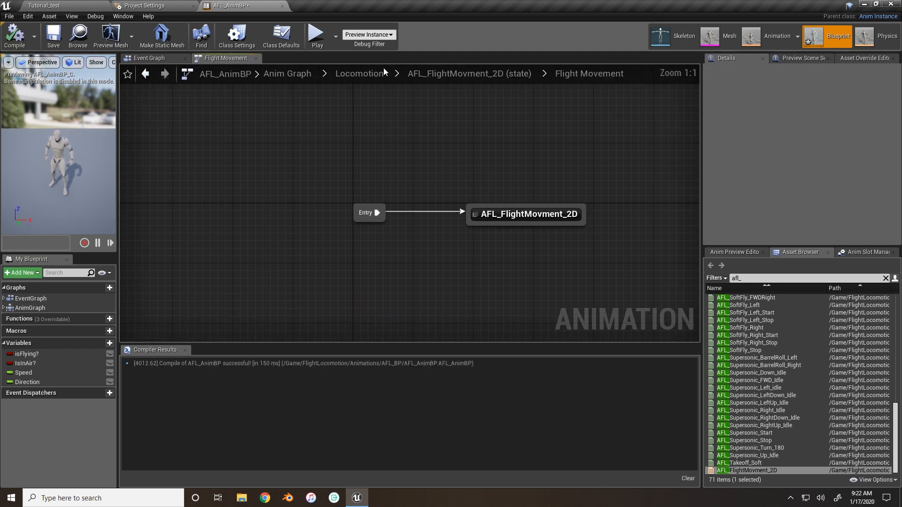
click(442, 74)
drag(401, 195, 202, 317)
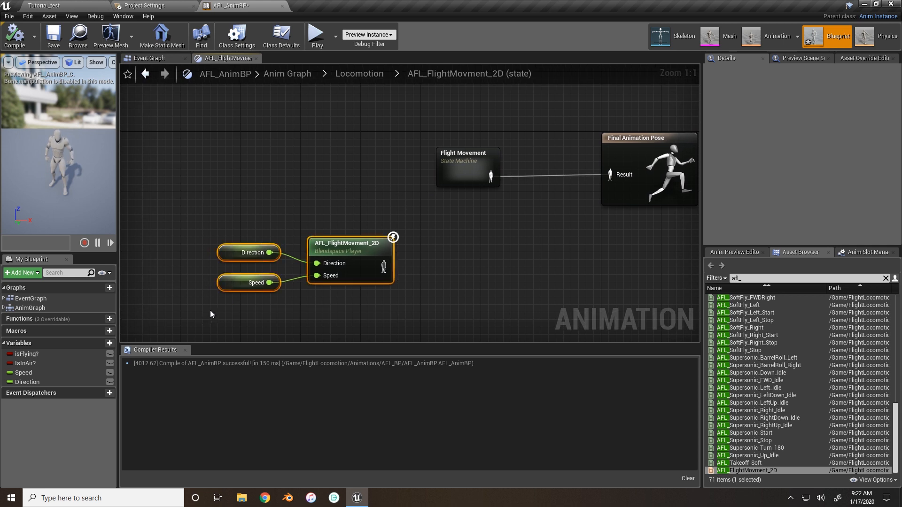
key(Delete)
click(9, 42)
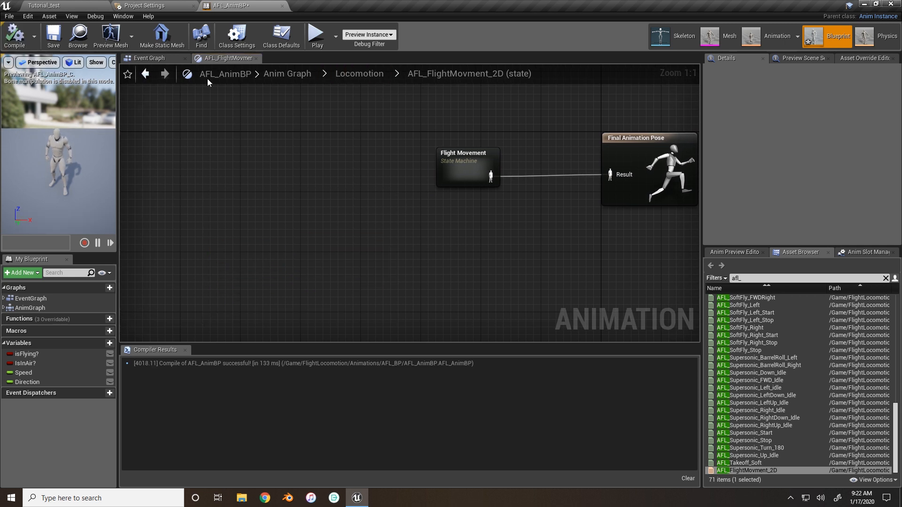
Rename the AFL_FlightMovment_2D state in Locomotion as Flight Locomotion State, and compile and save the animation blueprint.
click(371, 79)
click(638, 280)
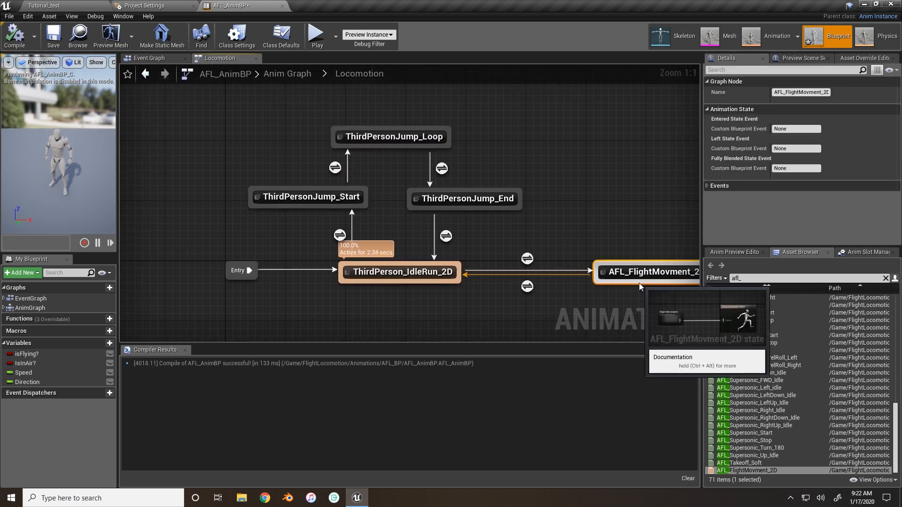
click(628, 271)
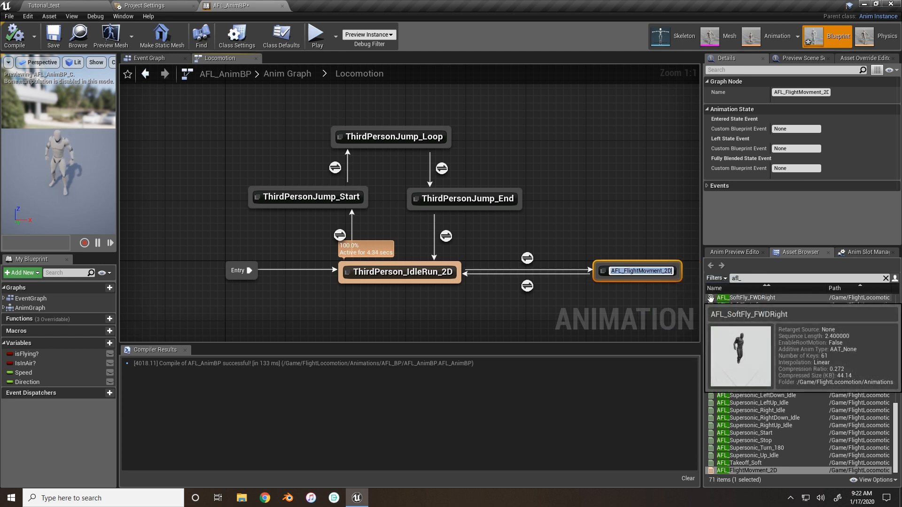
text(Flight Locomot)
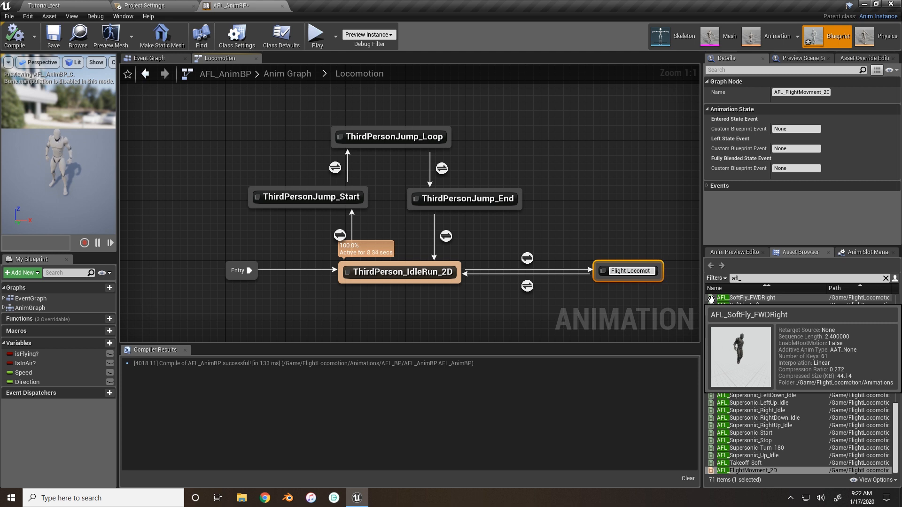
text(ion State)
key(Return)
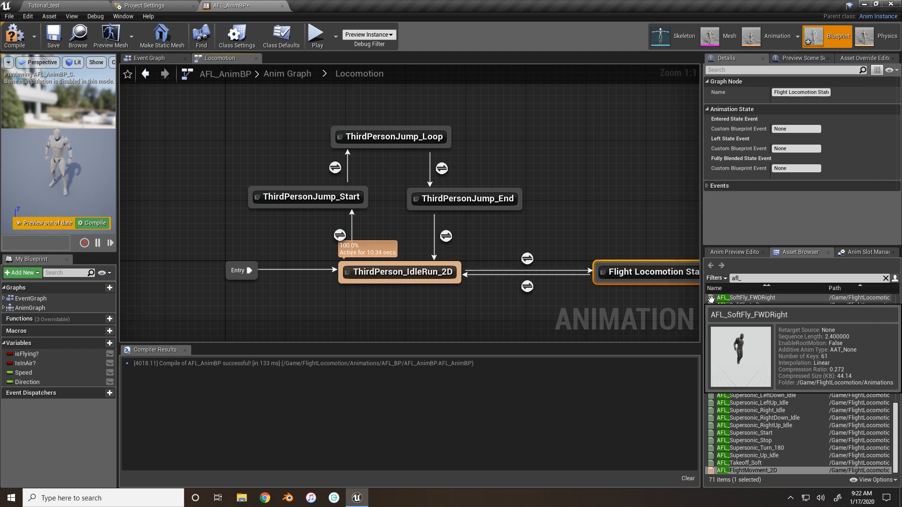
click(15, 35)
click(54, 39)
Play the Tutorial_test level to check the character's flight animation, and stop the session.
click(44, 5)
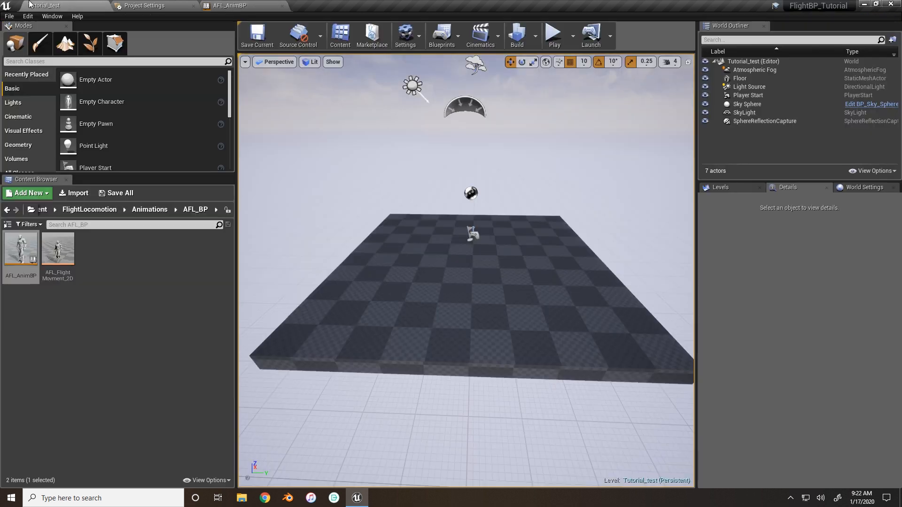
click(554, 34)
key(w)
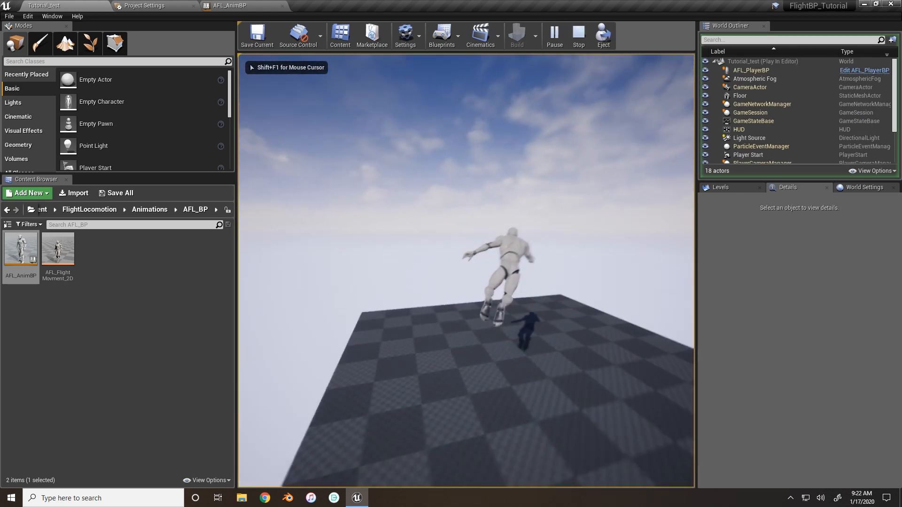
key(Escape)
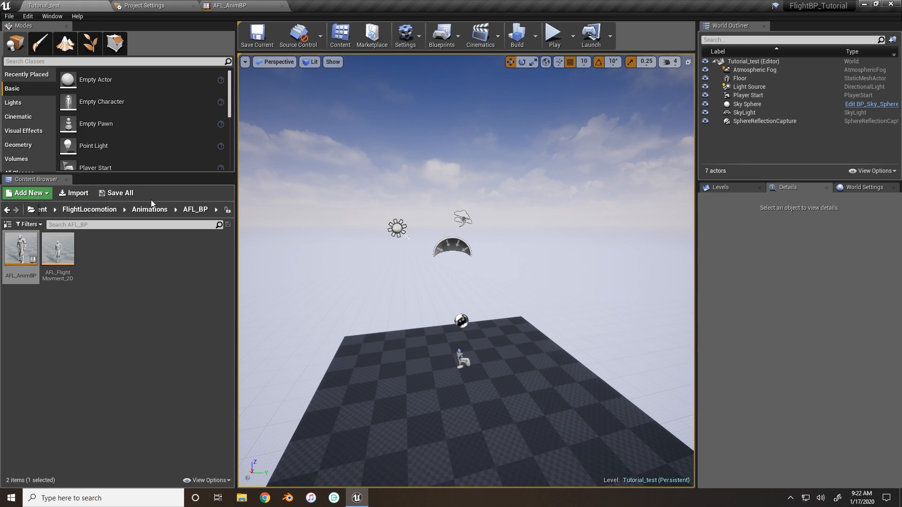
Open AFL_PlayerBP from the FlightLocomotion Blueprint folder and nudge the Branch node in its movement input graph.
click(127, 207)
double_click(57, 254)
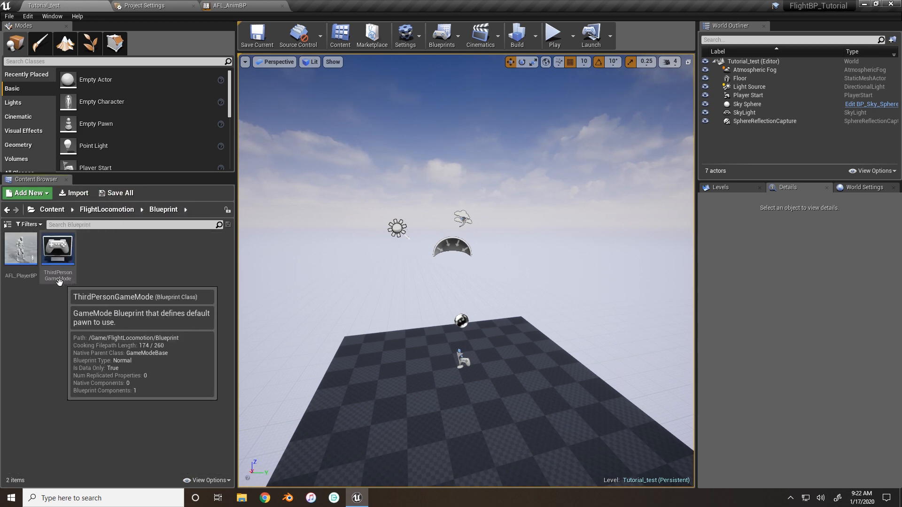
double_click(28, 256)
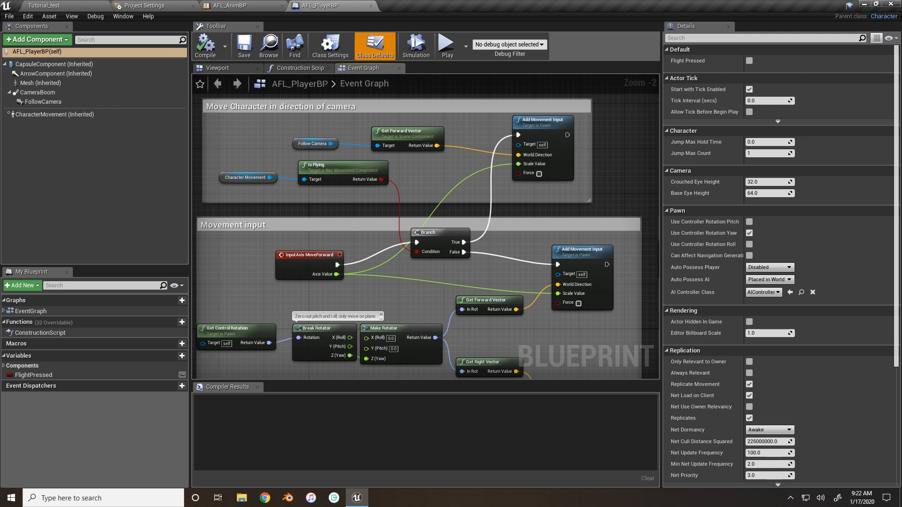
right_drag(470, 224, 437, 231)
drag(412, 247, 413, 260)
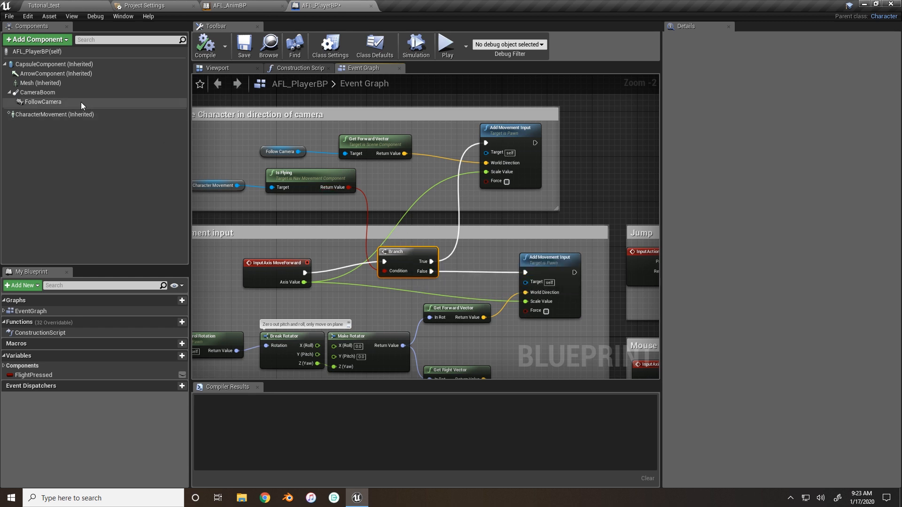
Filter the AFL_PlayerBP class properties by "control", turn off Use Controller Rotation Yaw, and compile.
click(49, 51)
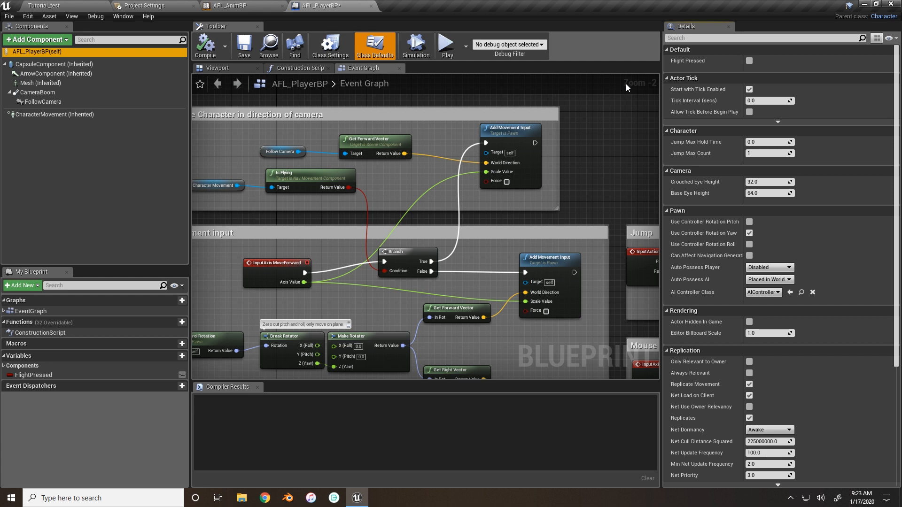
click(723, 37)
text(control)
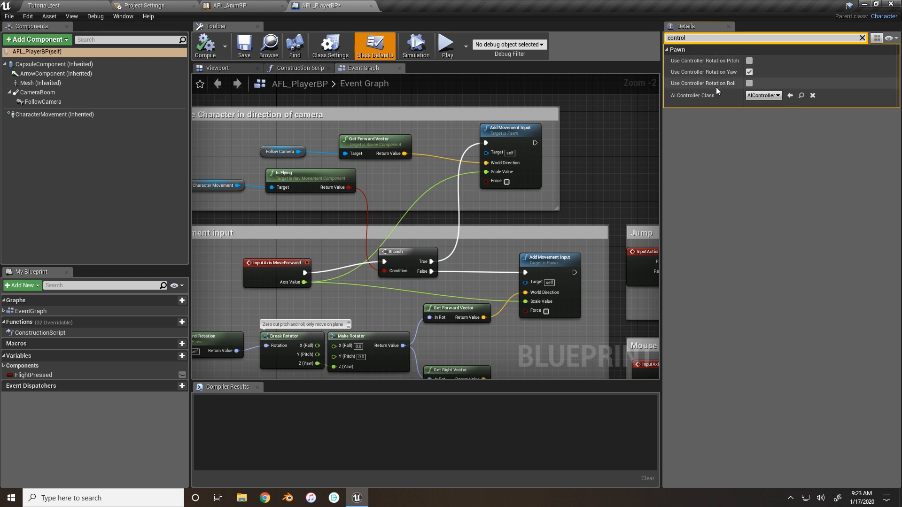
click(749, 72)
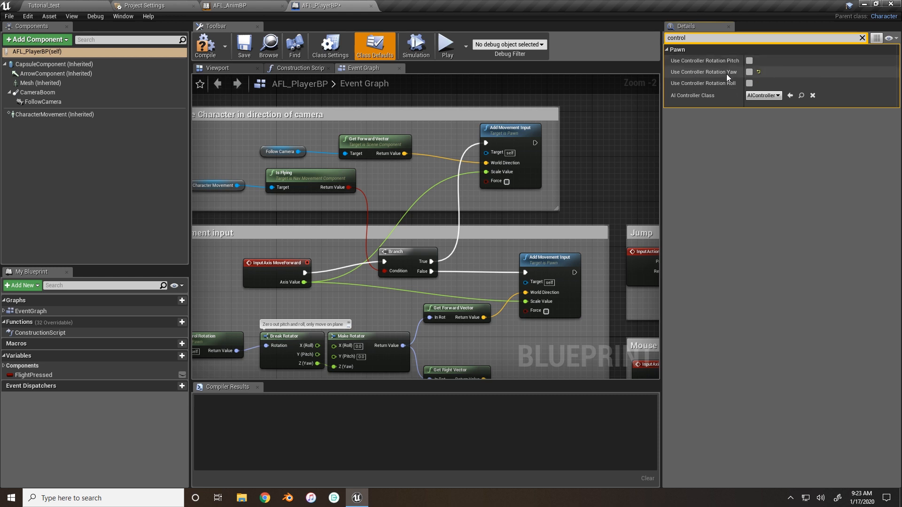
click(207, 51)
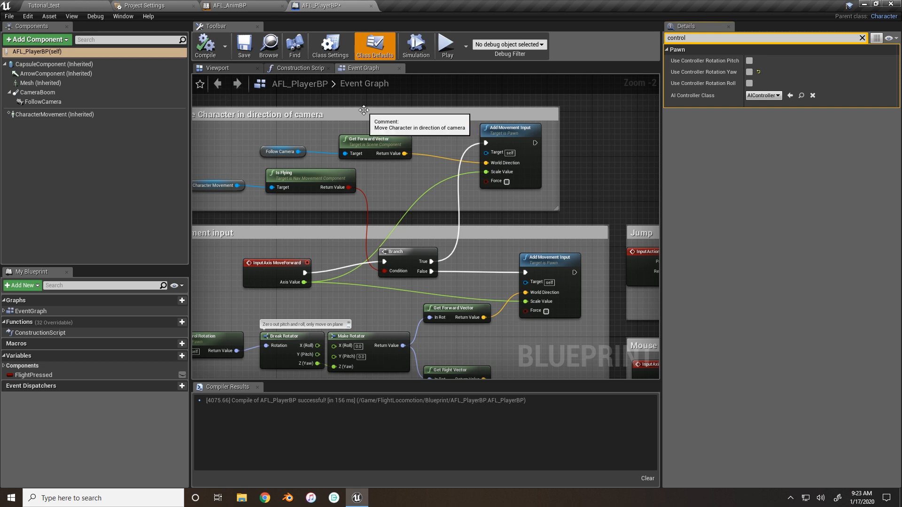
Examine the Use Controller Desired Rotation setting of the CharacterMovement component, widening the property name column.
click(82, 114)
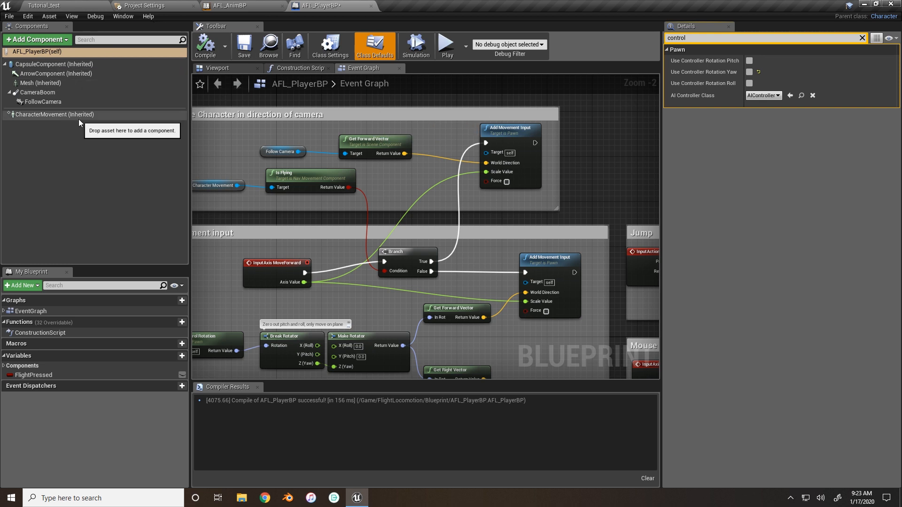
click(667, 38)
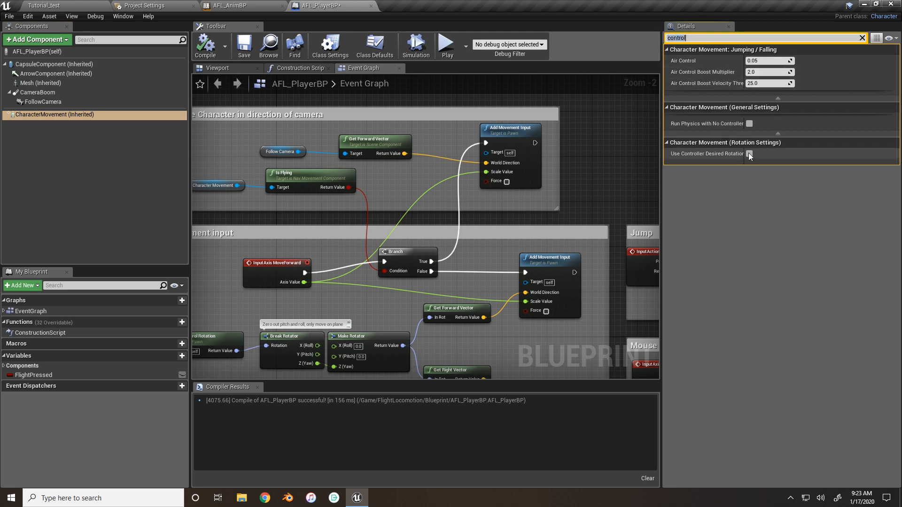
drag(744, 155, 756, 159)
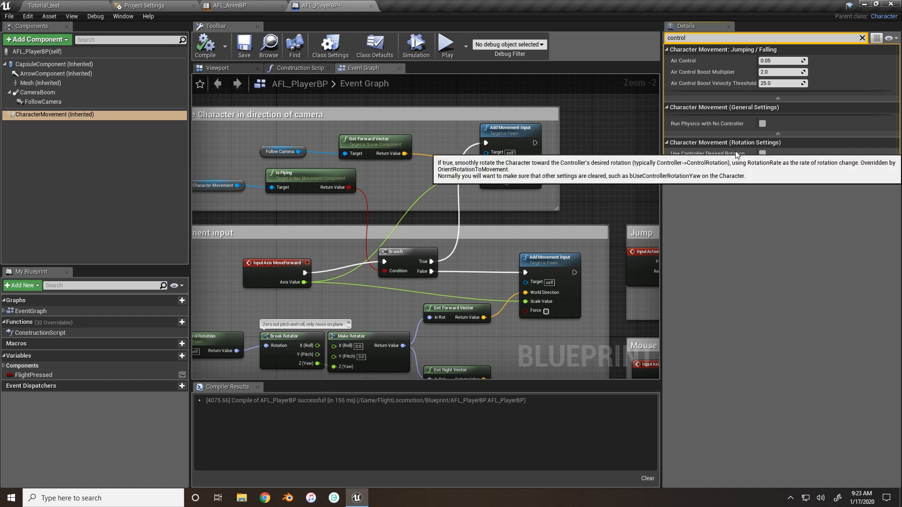
Play-test the character's walking and flying in the Tutorial_test level, restarting the session once, and stop it.
click(39, 5)
click(552, 36)
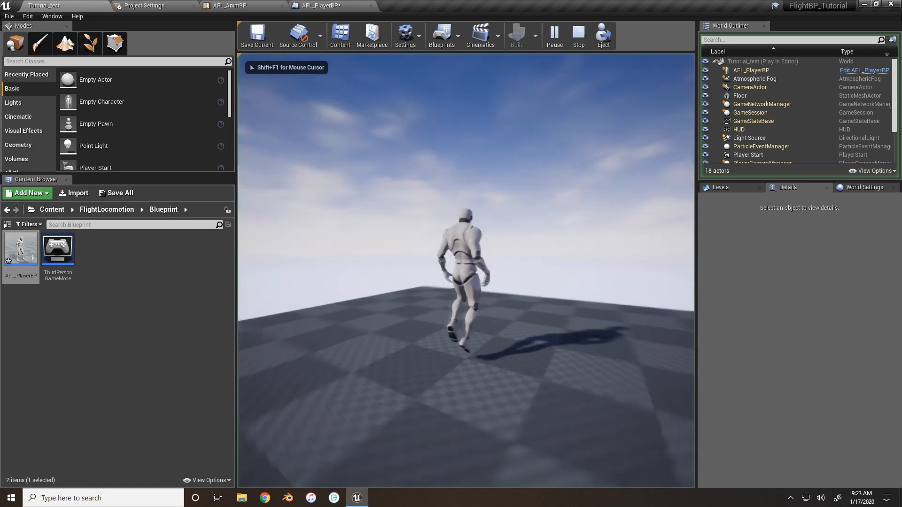
key(Escape)
click(552, 35)
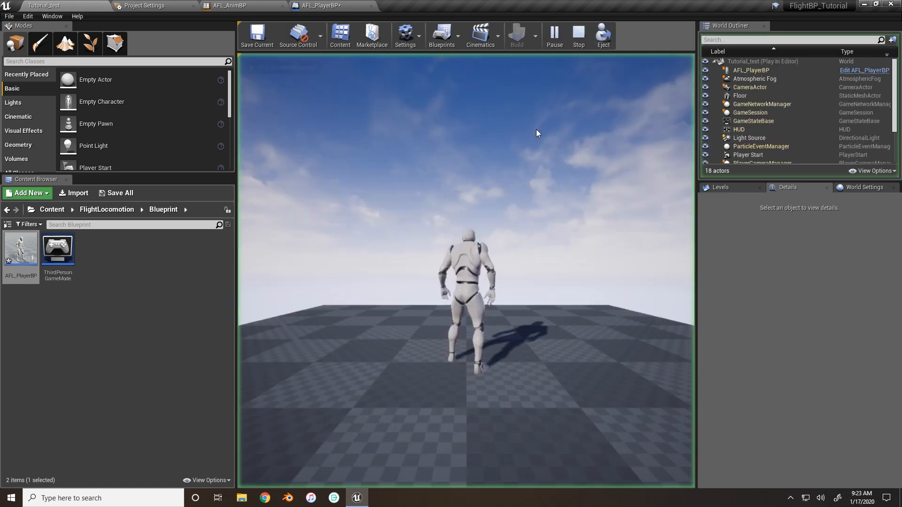
click(538, 133)
key(w)
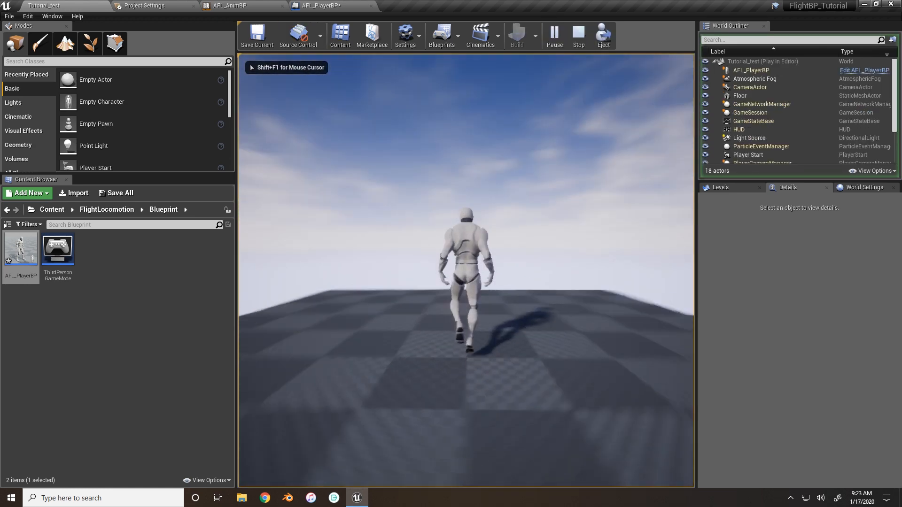
key(space)
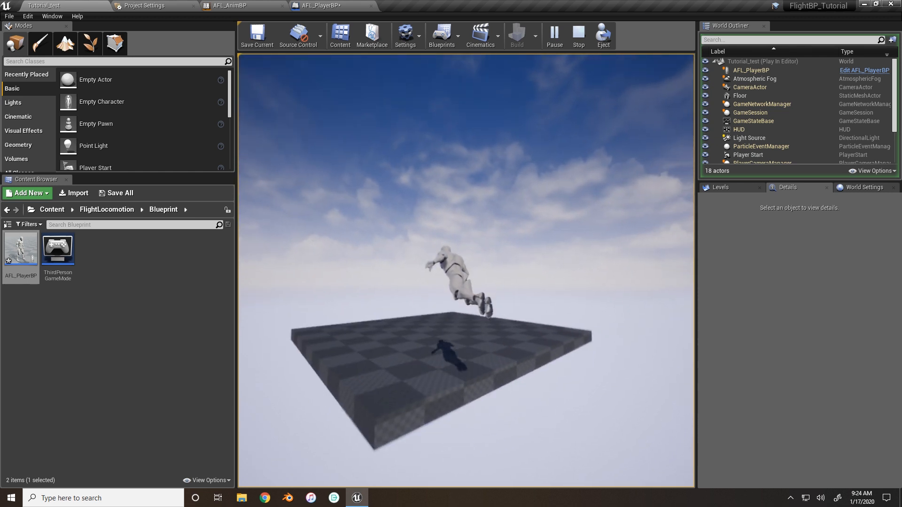
key(Escape)
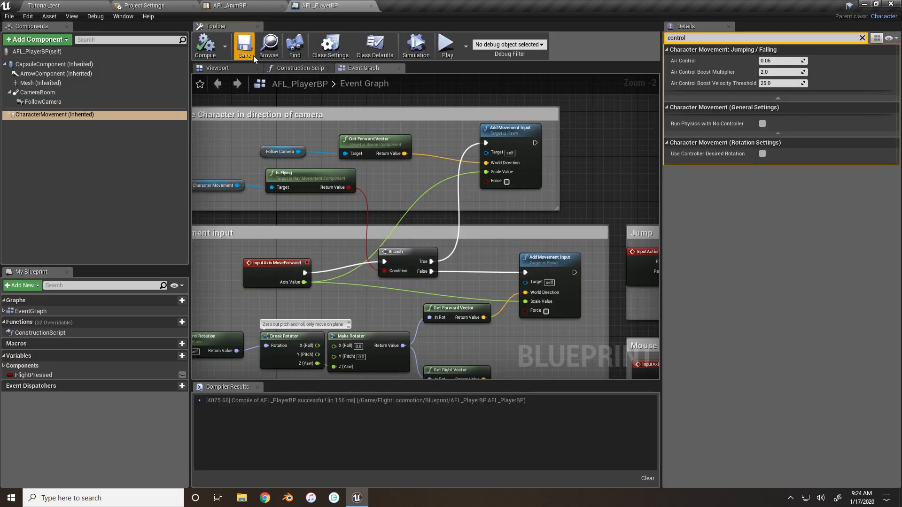
Filter the CharacterMovement properties by "fly" and set Braking Deceleration Flying to 500.
right_drag(479, 198, 473, 219)
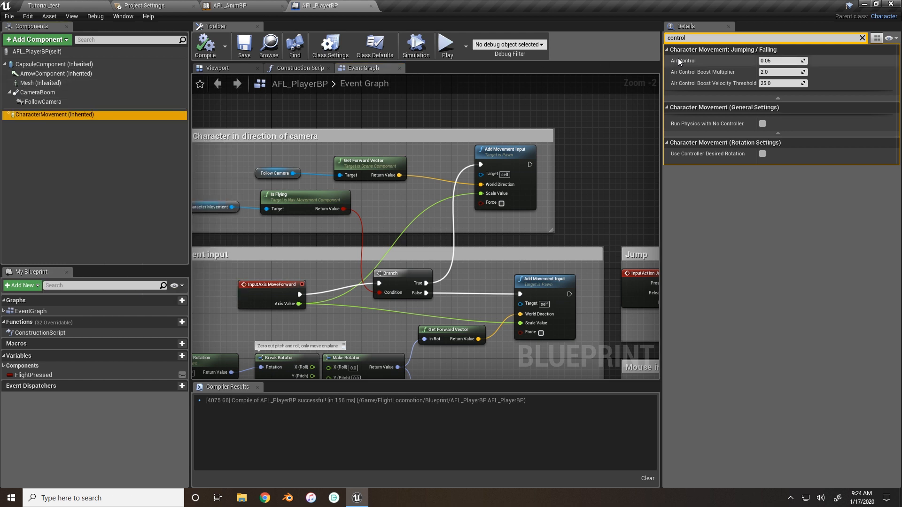
click(679, 38)
text(fl)
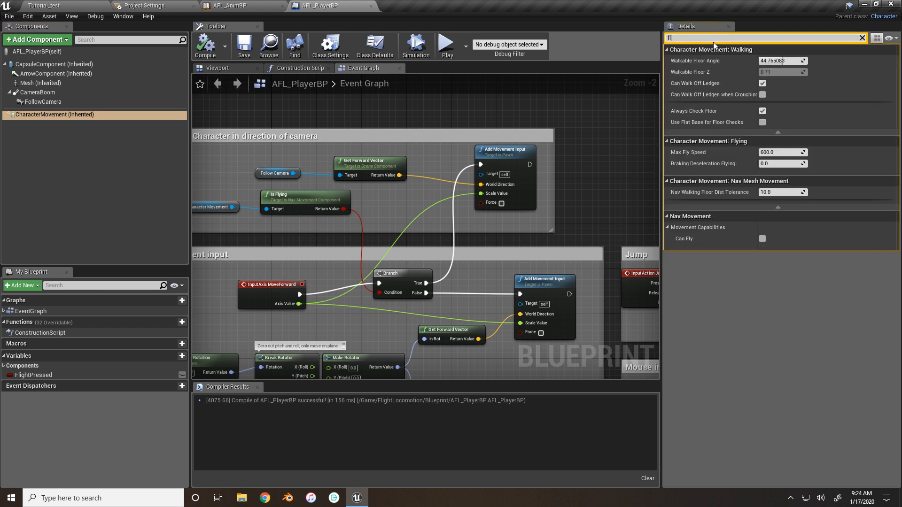
text(y)
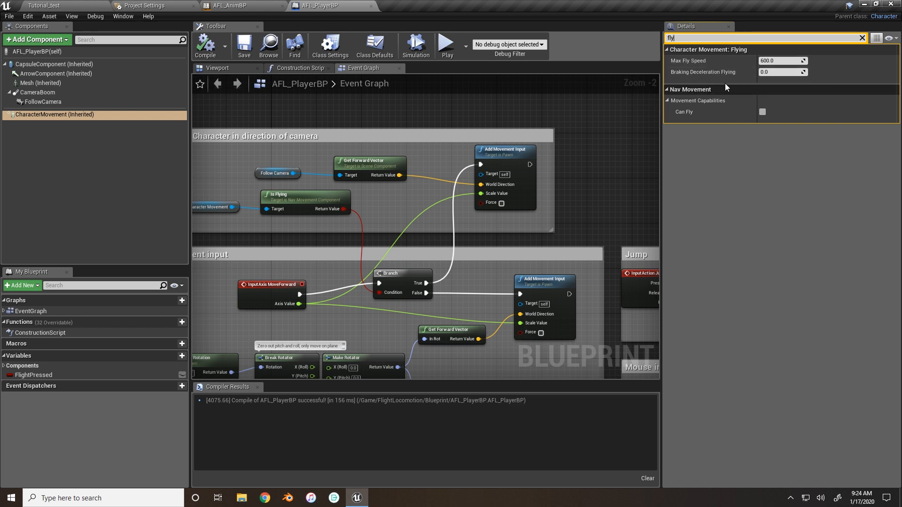
click(774, 73)
text(500)
key(Return)
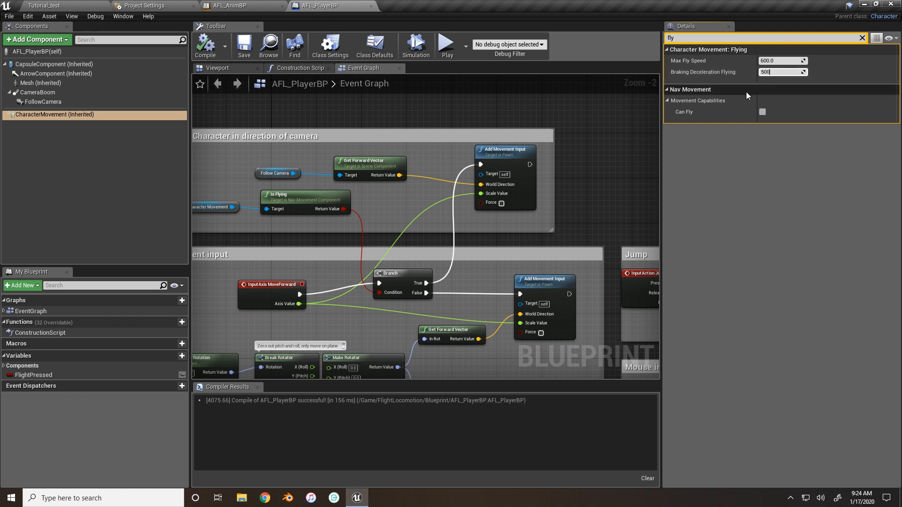
Compile AFL_PlayerBP, play-test the character's flight in the Tutorial_test level, and stop the session.
click(215, 52)
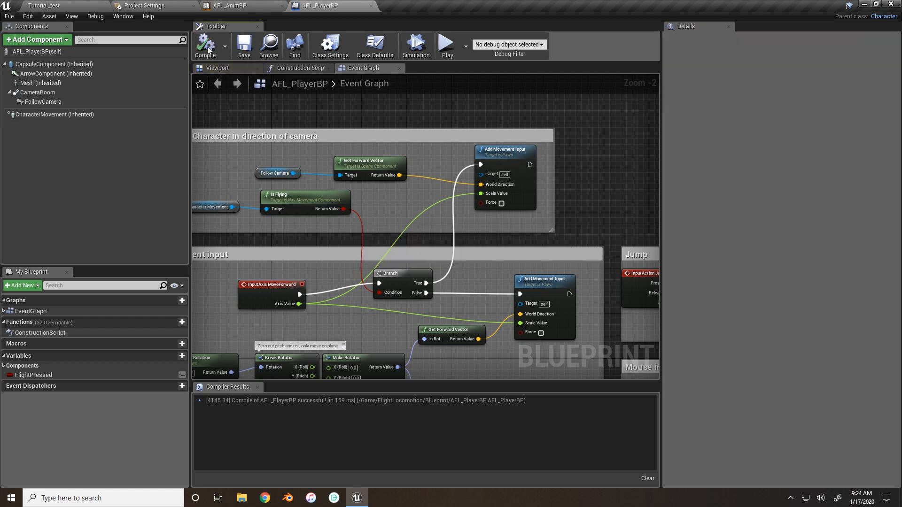
click(92, 4)
click(540, 35)
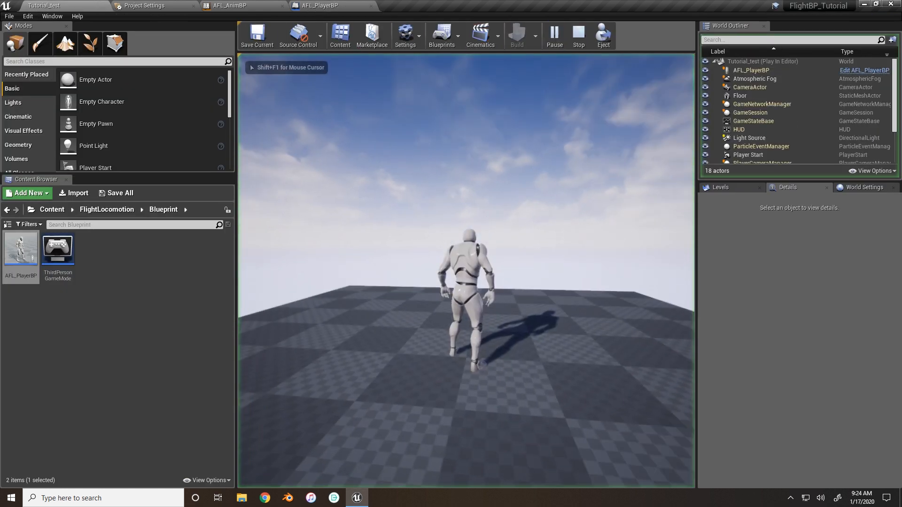
key(w)
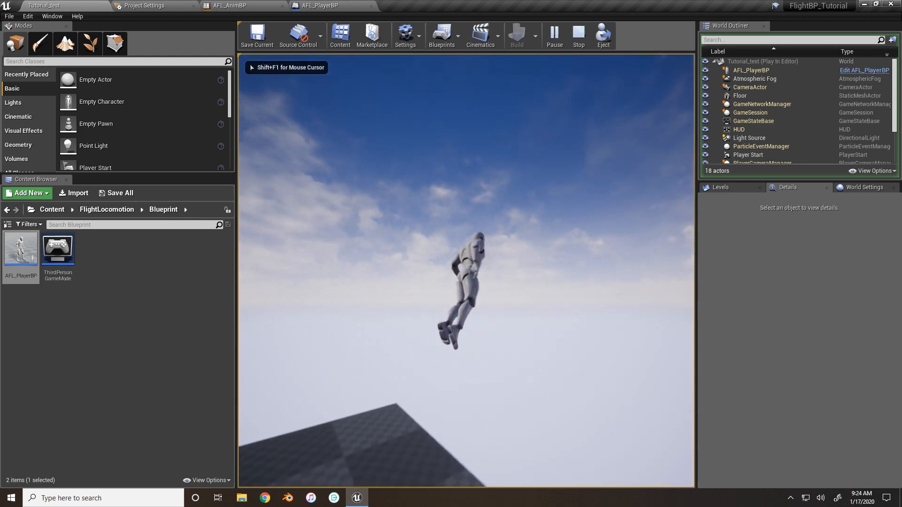
key(w)
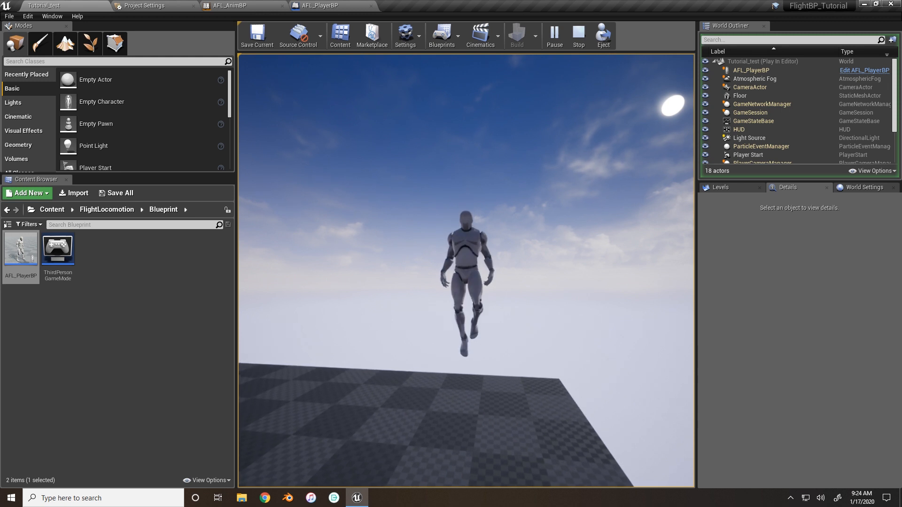
key(Escape)
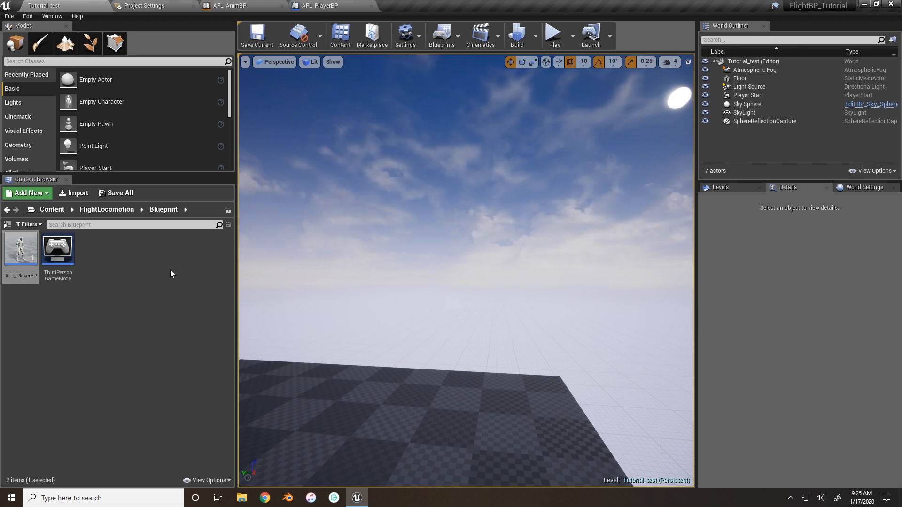
Create an Aim Offset based on UE4_Mannequin_Skeleton in the FlightLocomotion/Animations/AFL_BP folder.
click(107, 209)
double_click(21, 249)
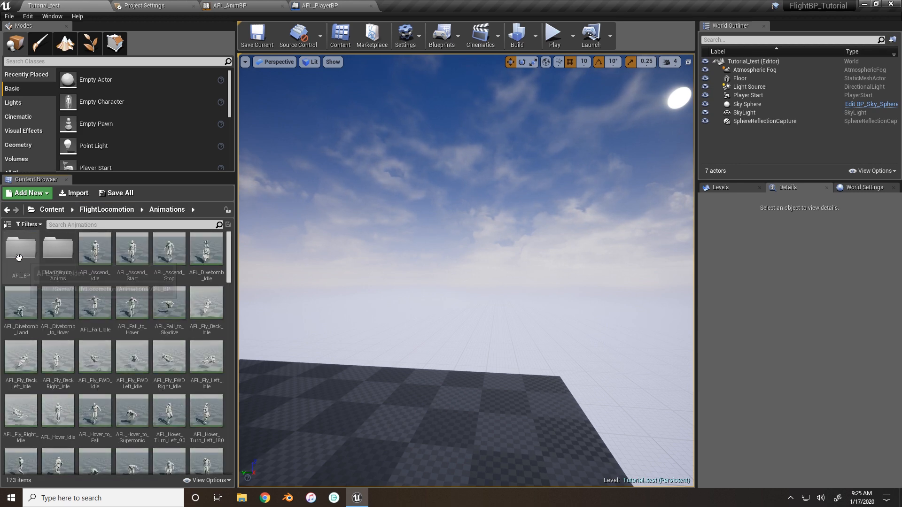
double_click(18, 253)
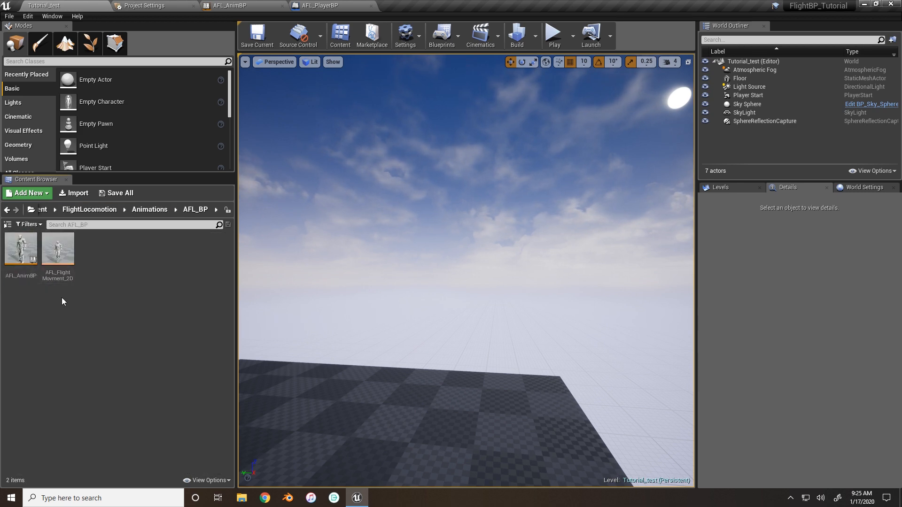
right_click(113, 266)
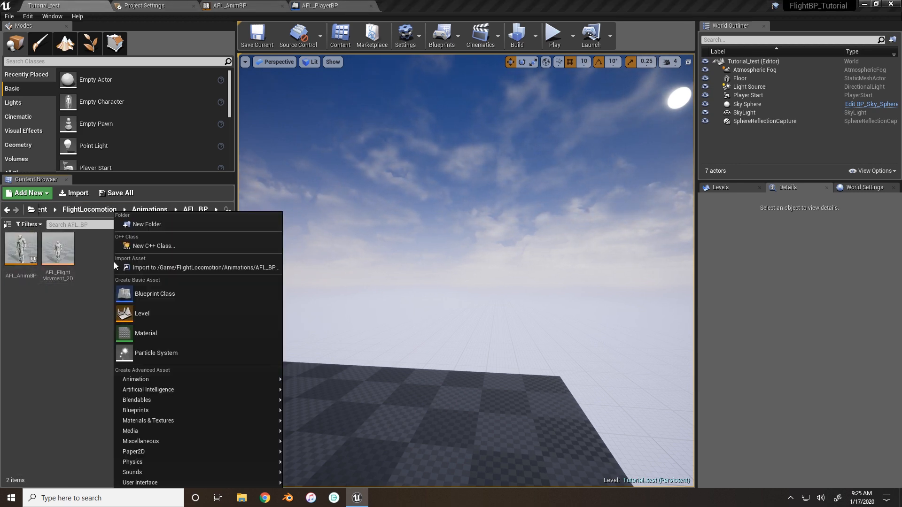
mouse_move(149, 382)
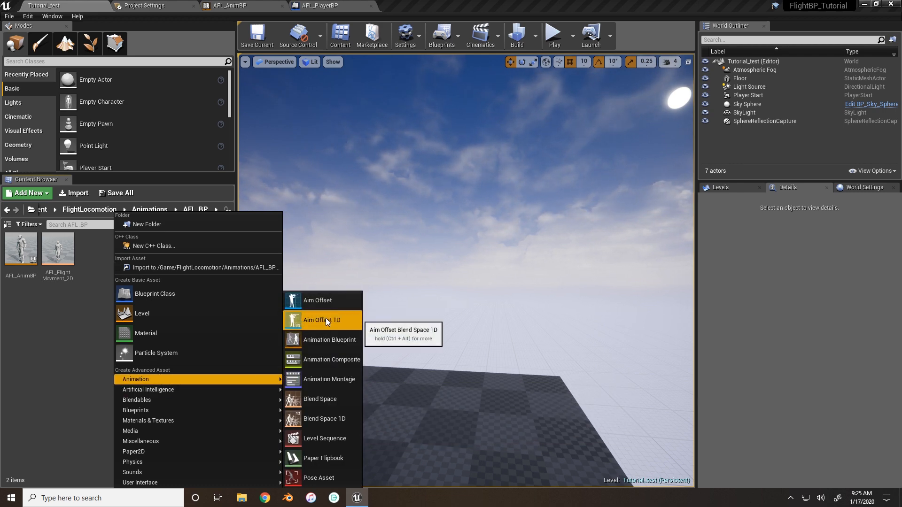
click(317, 300)
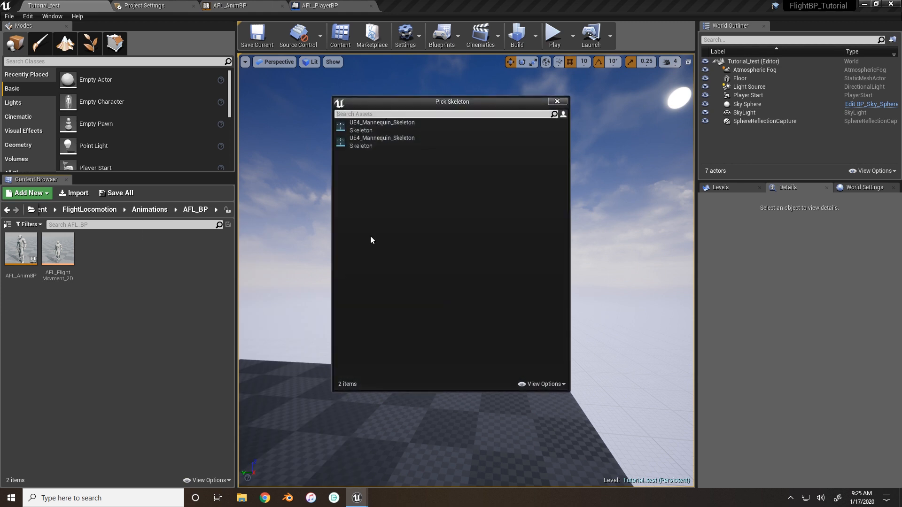
click(382, 146)
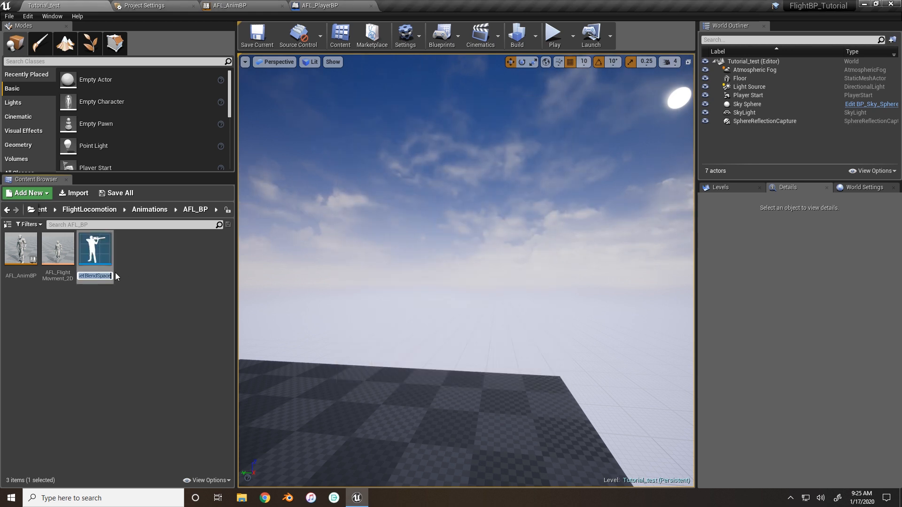
Name the new aim offset AFL_Hover_LookDirection_AO and open it for editing.
text(A)
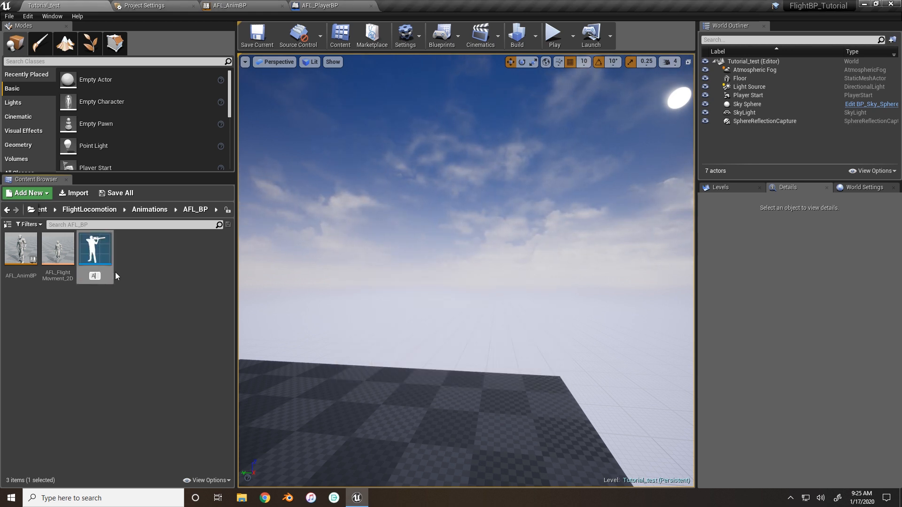
text(FL_Hover)
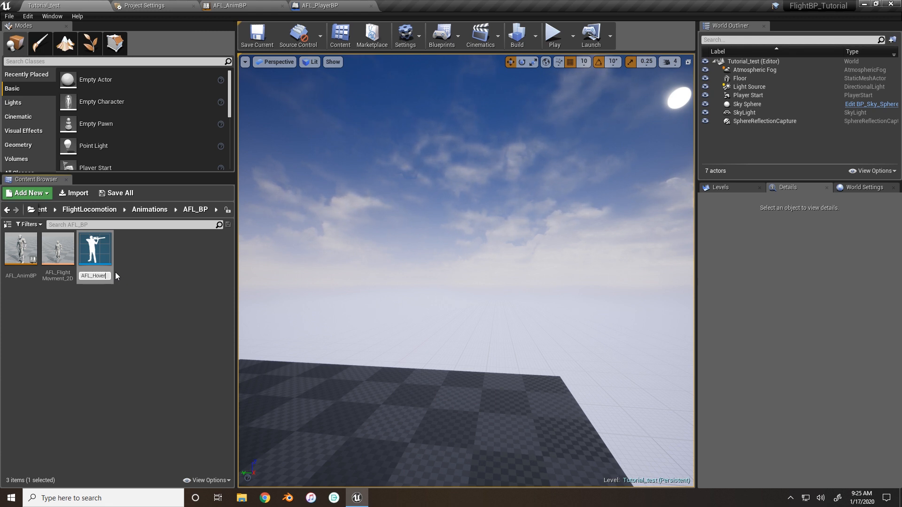
text(_LookDirection_A)
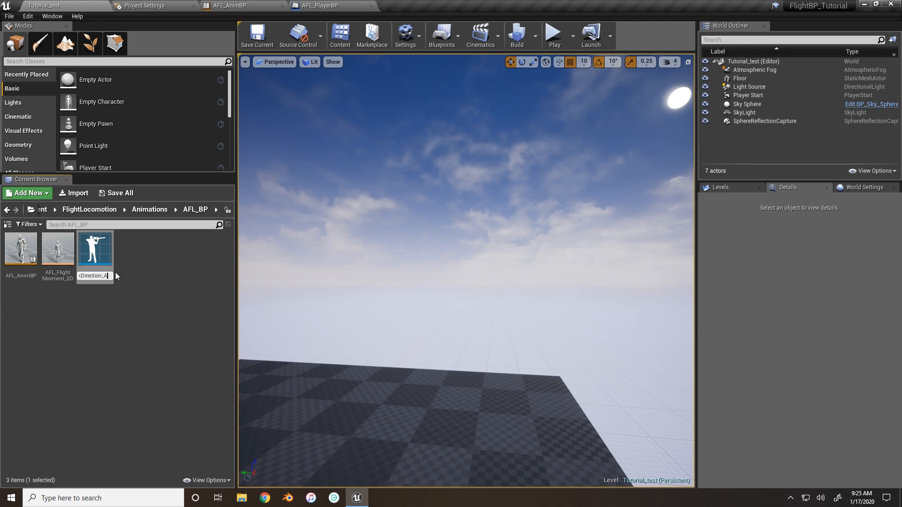
key(Return)
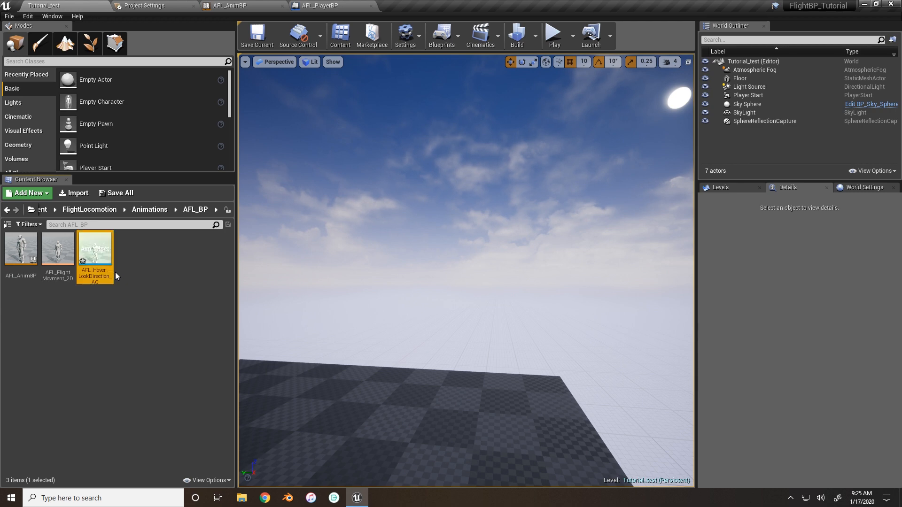
double_click(95, 245)
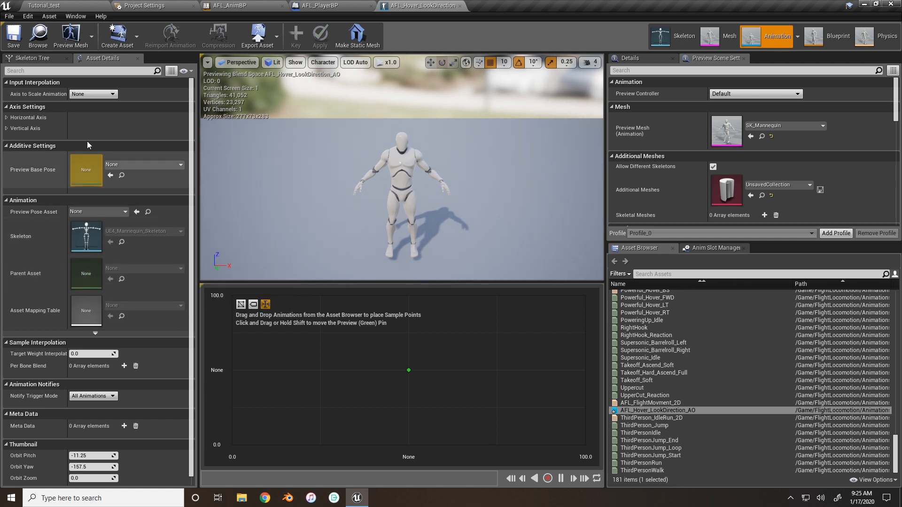
Name the aim offset's horizontal axis Yaw and set its range from -90 to 90.
click(7, 117)
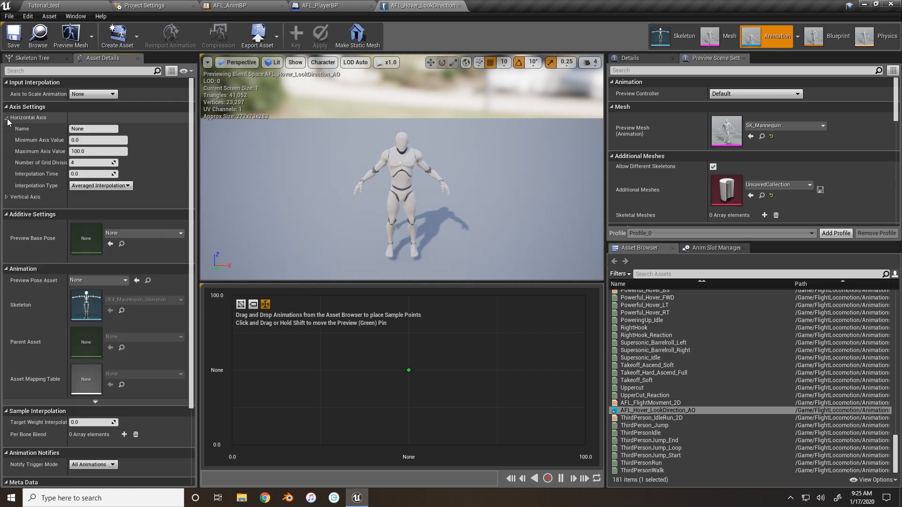
click(7, 198)
click(82, 130)
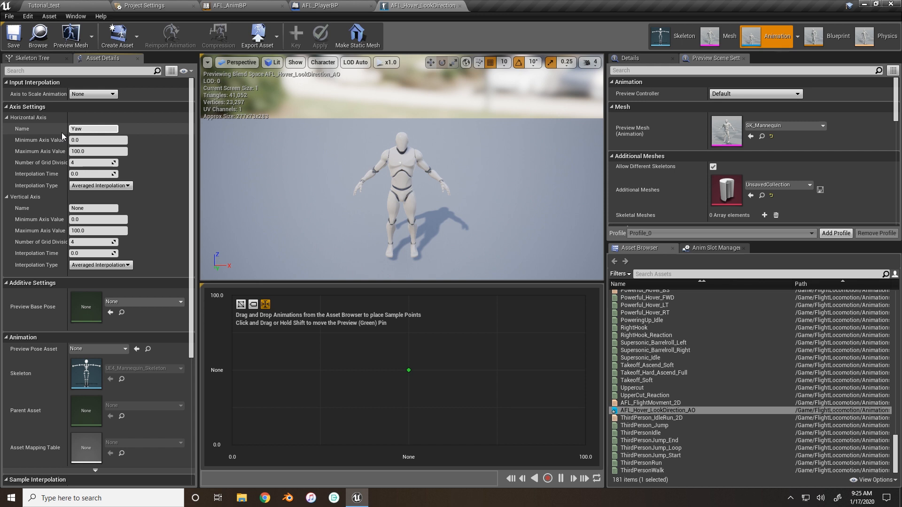
click(91, 141)
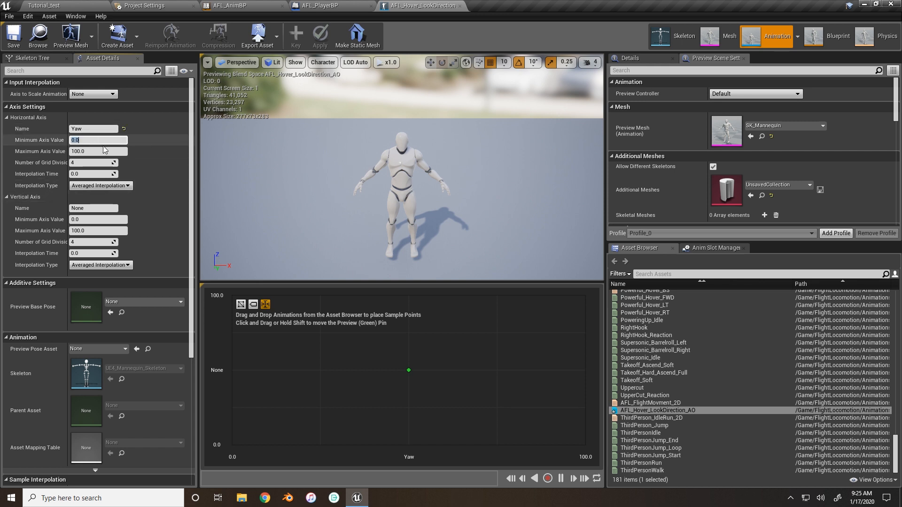
text(-90)
key(Tab)
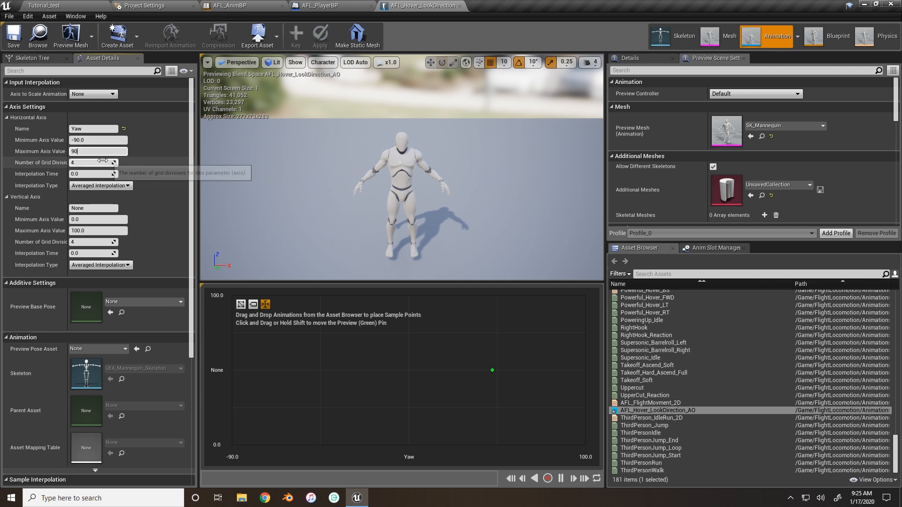
Name the aim offset's vertical axis Pitch and set its range from -90 to 90.
click(100, 208)
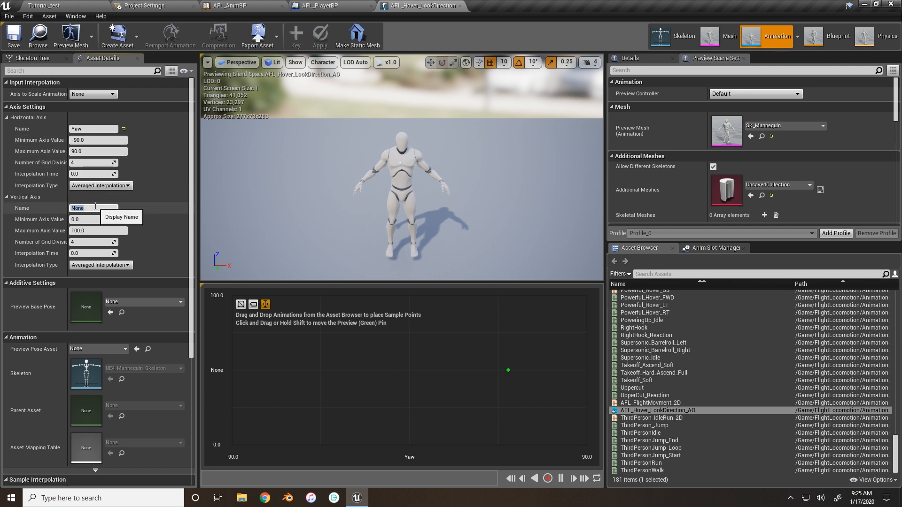
text(Pitch)
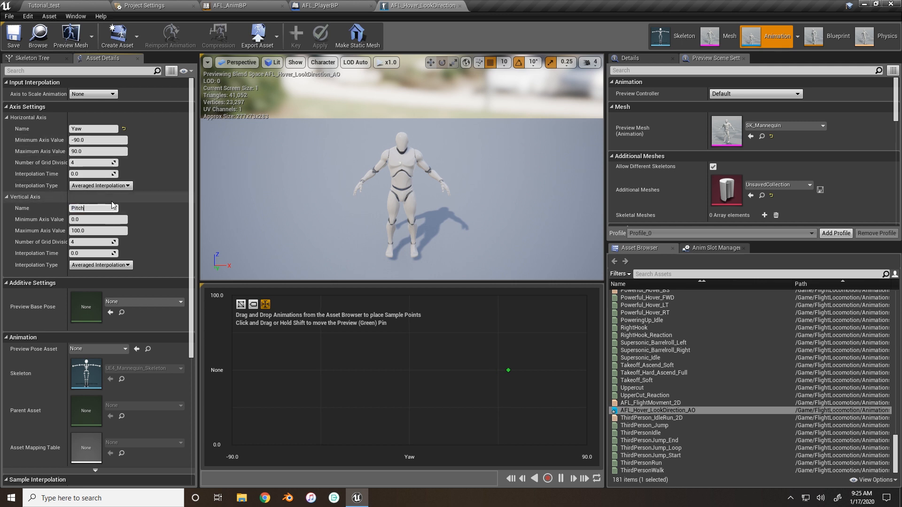
click(89, 219)
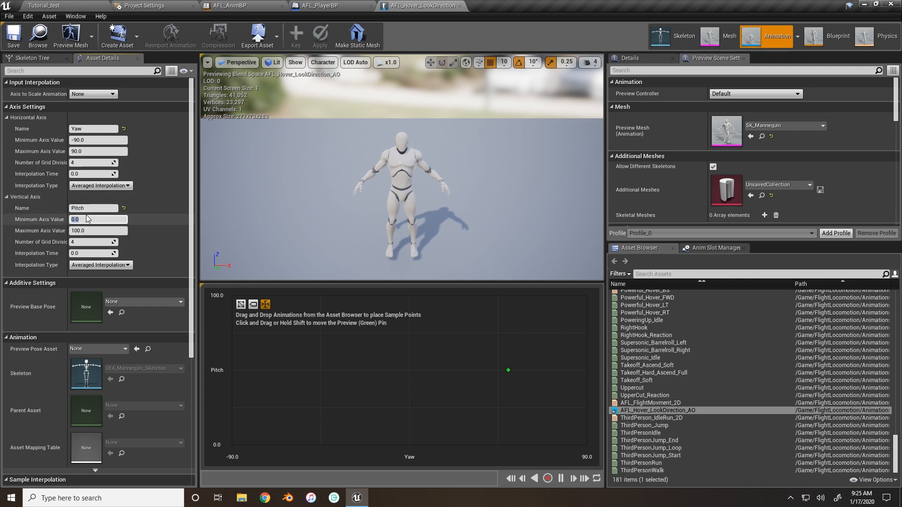
text(-90)
key(Tab)
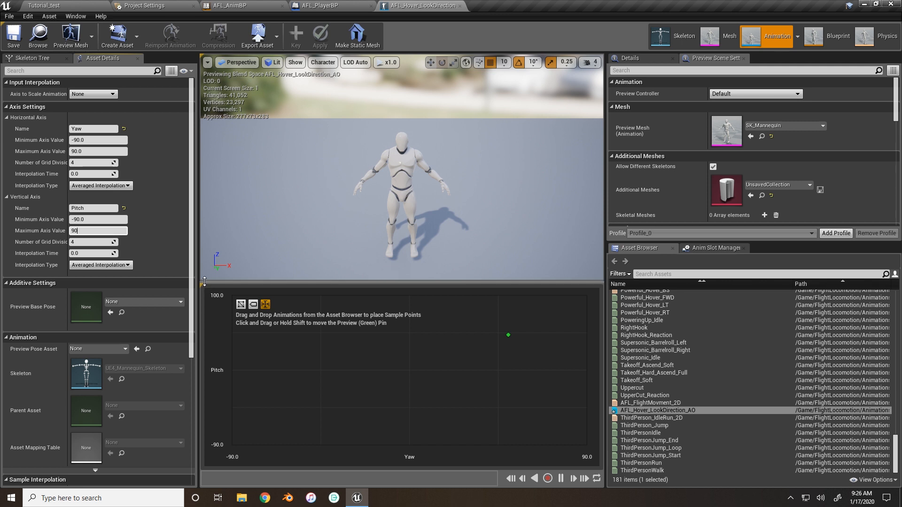
Filter the animation assets by "afl_hover" and assign AFL_Hover_Idle as the aim offset's Preview Base Pose.
click(679, 272)
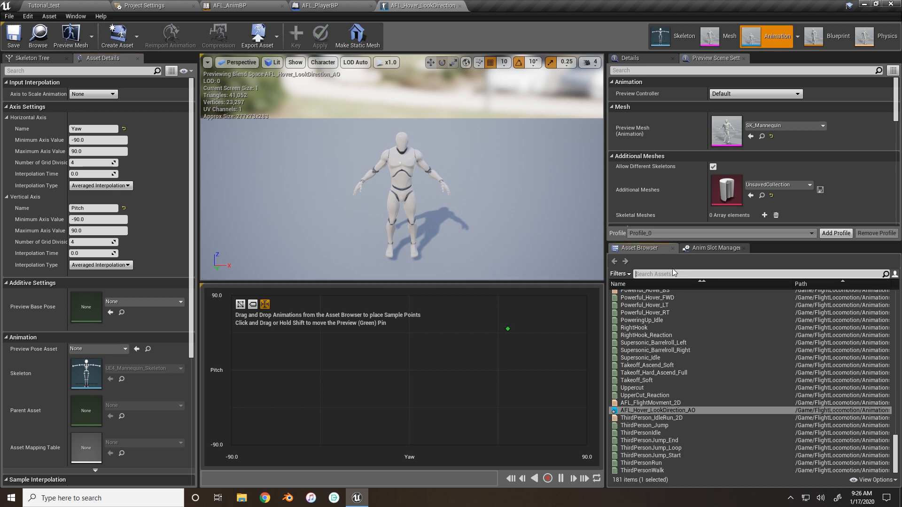
text(a)
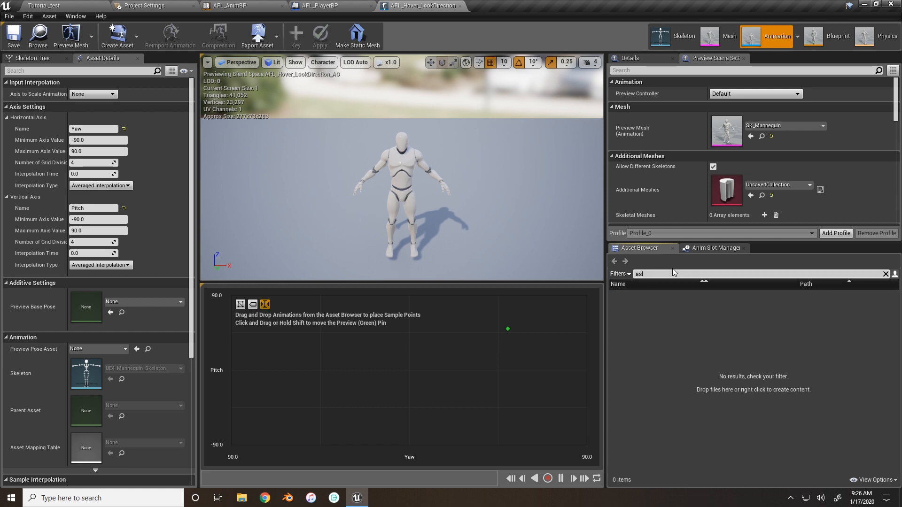
text(fl_hover)
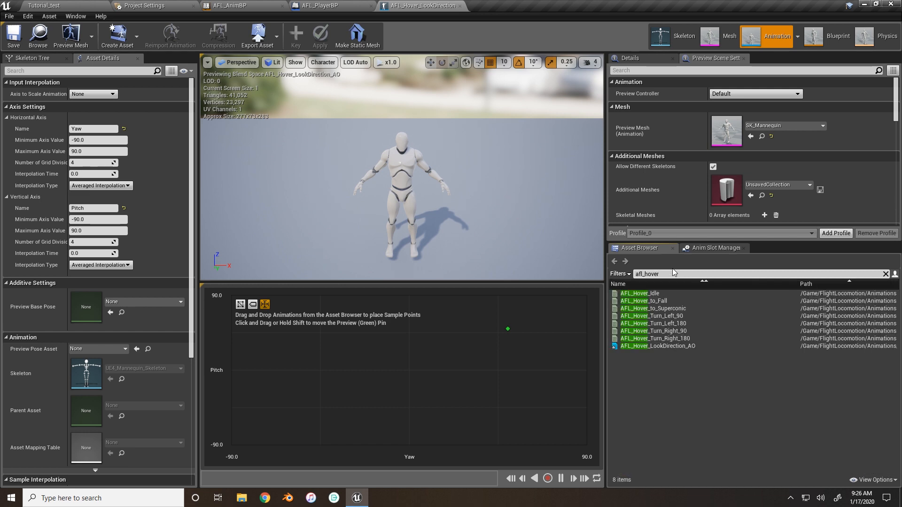
drag(640, 293, 96, 310)
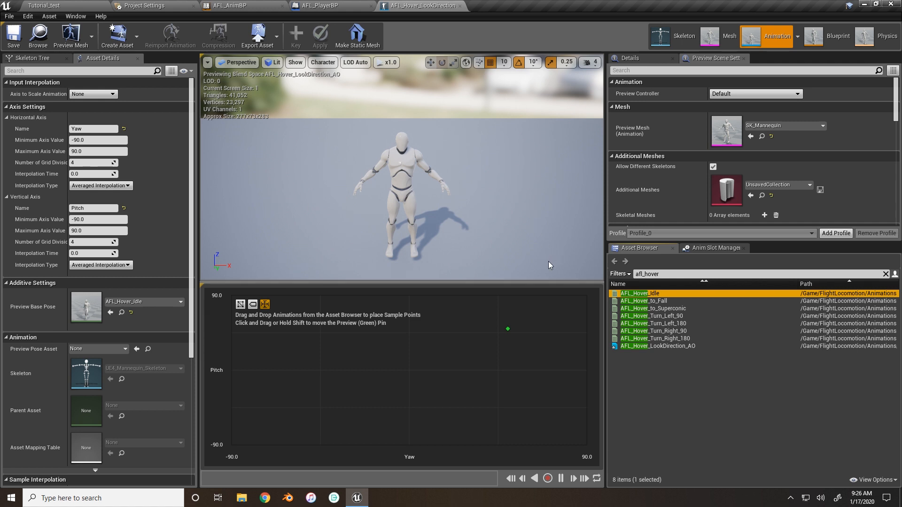
Replace the animation asset filter with "afl_look" to list the look-direction poses.
click(634, 275)
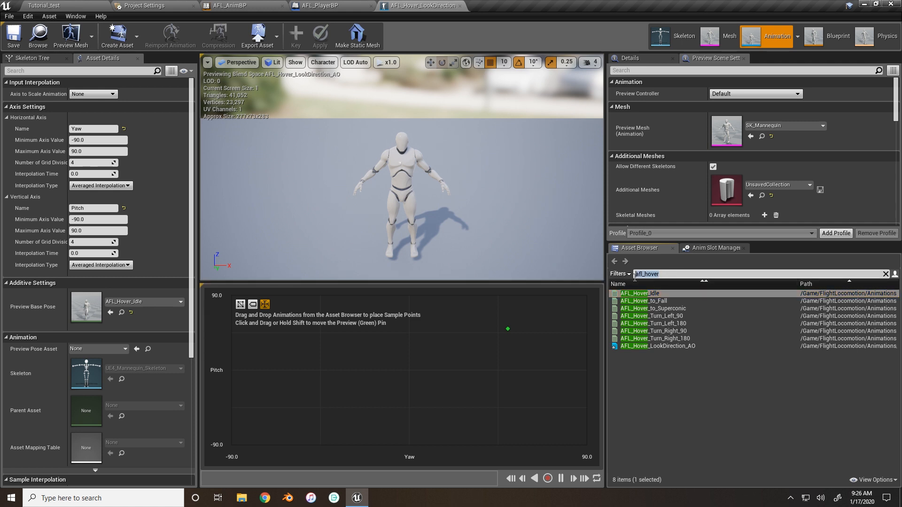
key(BackSpace)
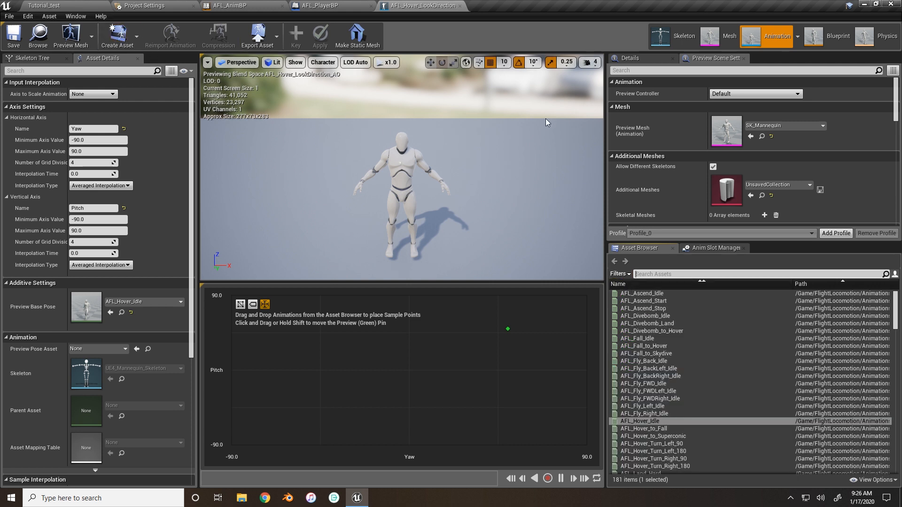
scroll(672, 403, down, 6)
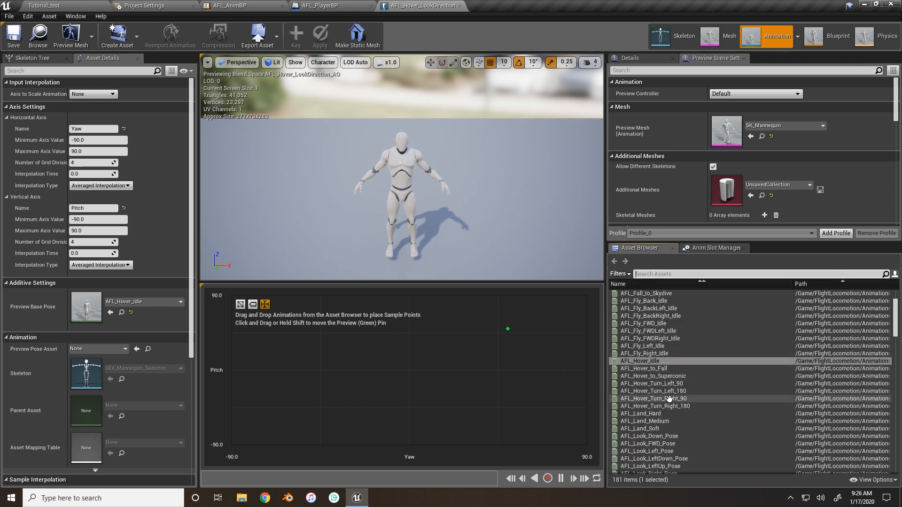
scroll(658, 324, down, 2)
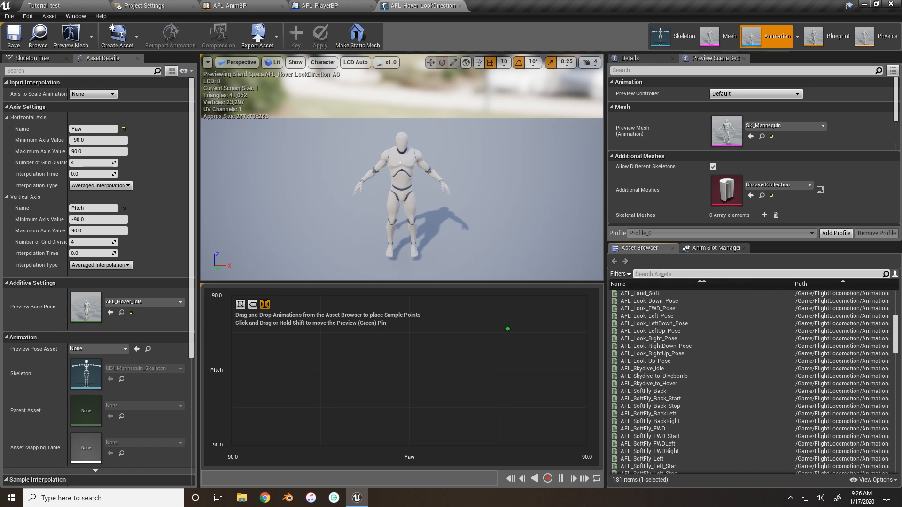
text(l_look)
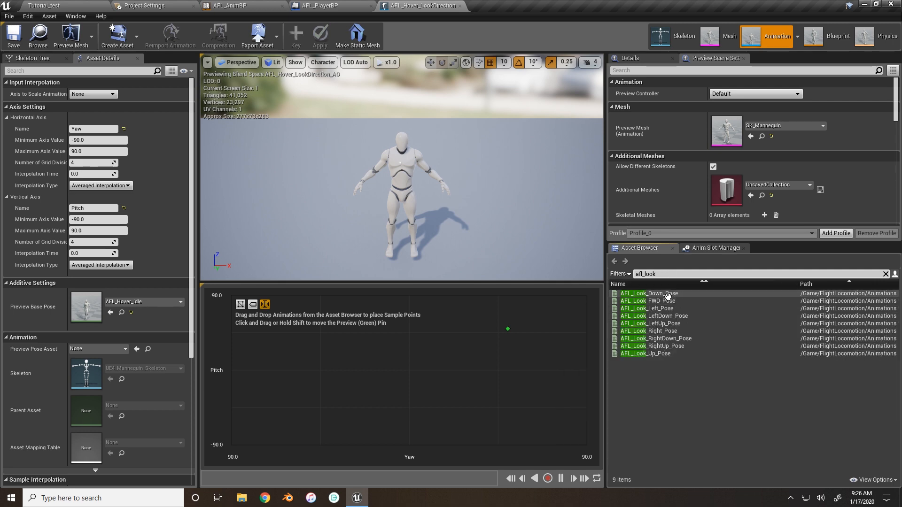
Open AFL_Look_Down_Pose and set its Additive Anim Type to Mesh Space and Base Pose Type to Selected animation frame.
double_click(631, 293)
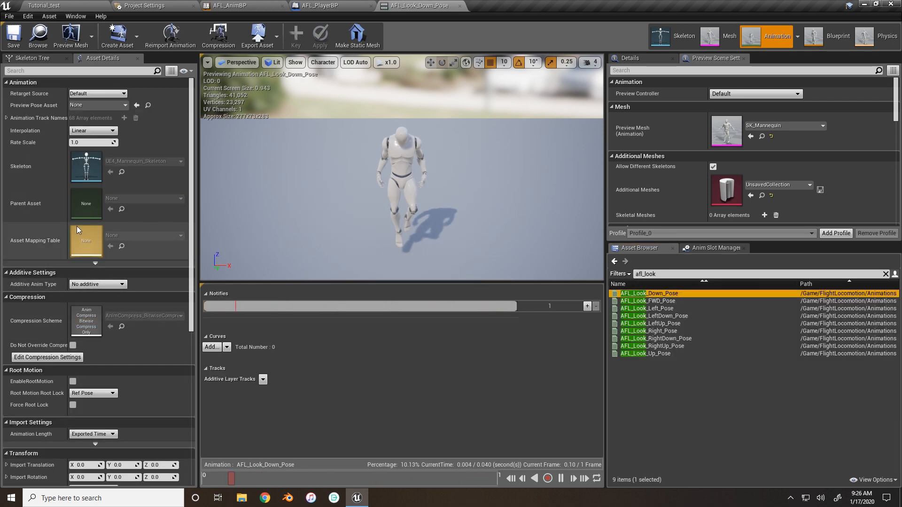
click(96, 284)
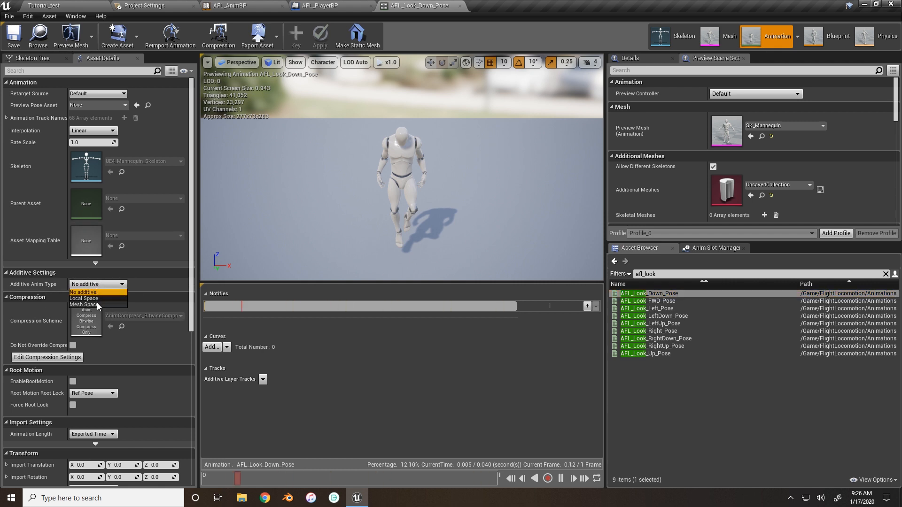
click(97, 305)
click(96, 296)
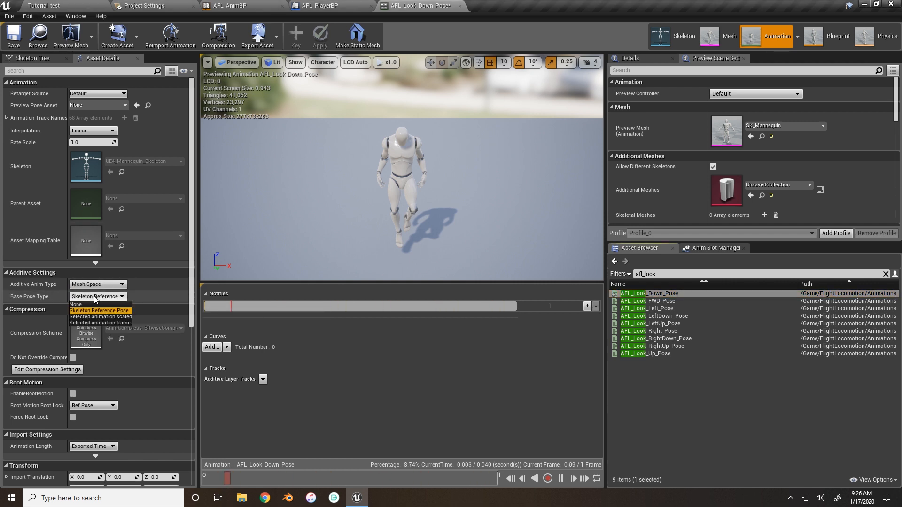
click(108, 323)
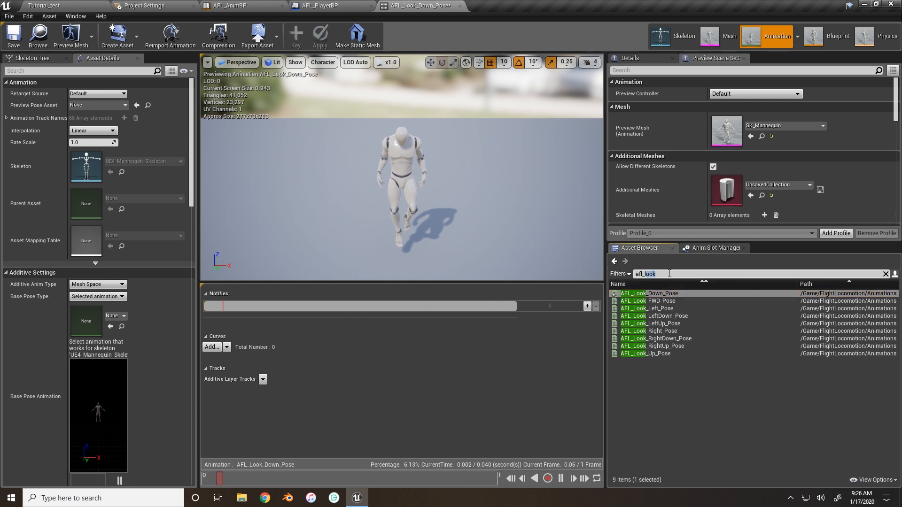
Filter the assets by "afl_hover" and assign AFL_Hover_Idle as the down pose's Base Pose Animation, keeping Selected animation frame as Base Pose Type.
text(hover)
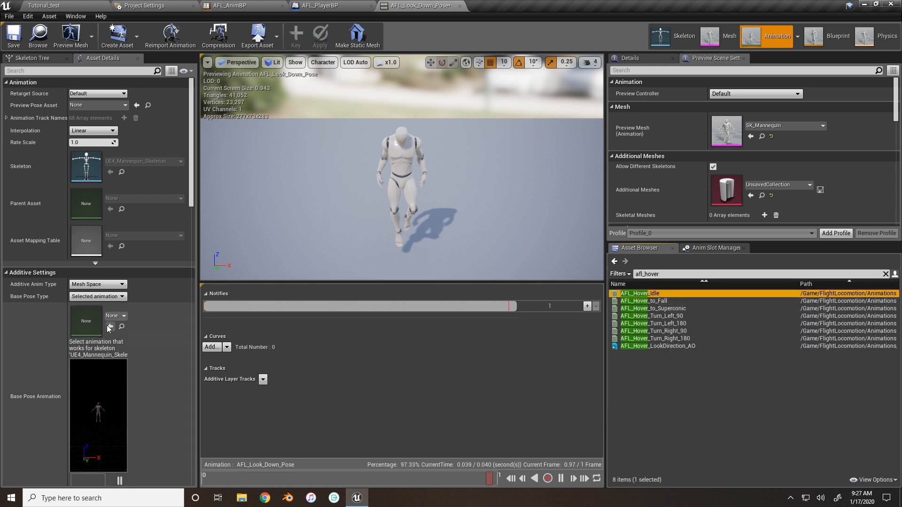
click(104, 297)
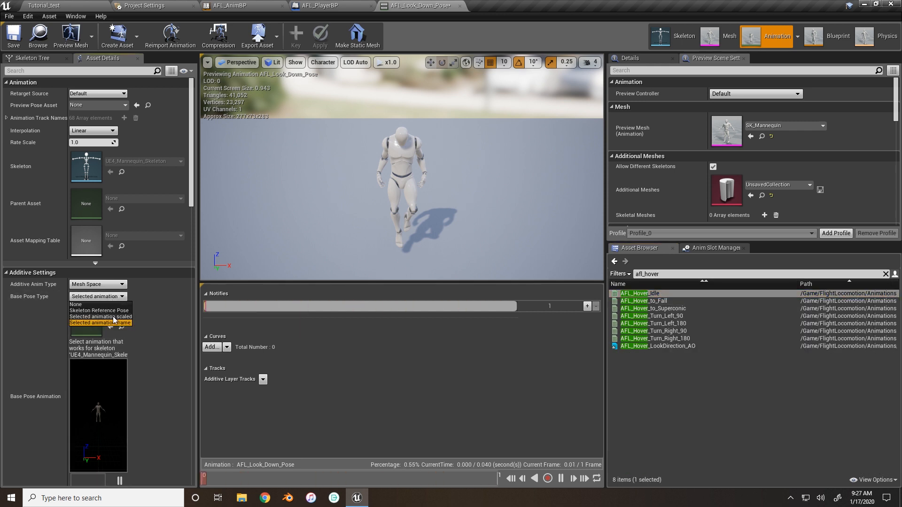
click(114, 317)
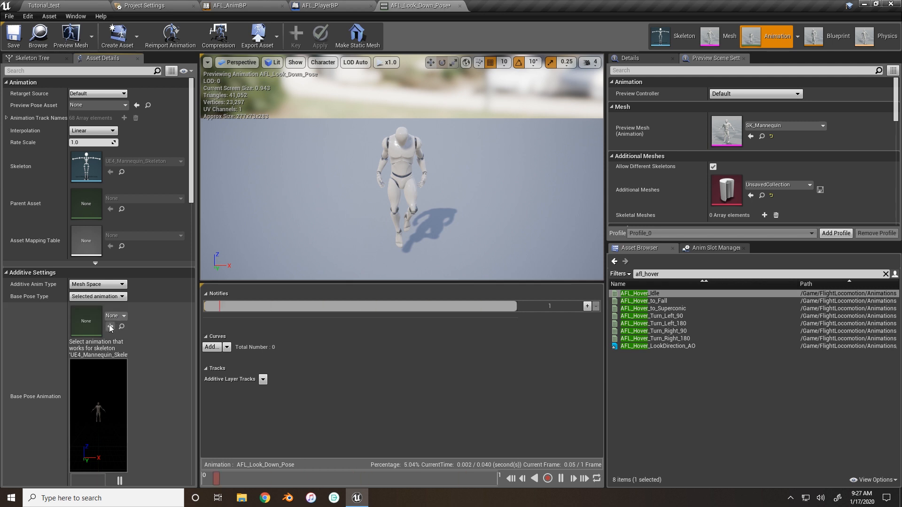
click(110, 311)
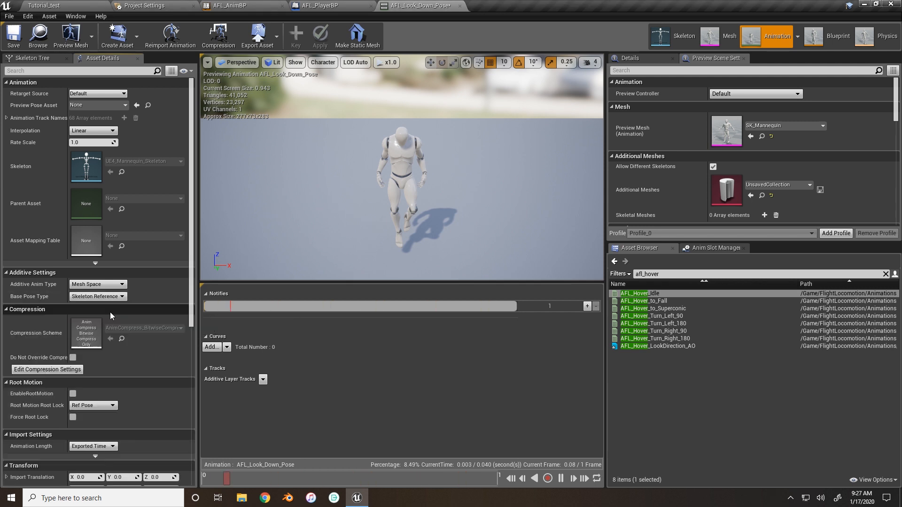
click(106, 299)
click(106, 324)
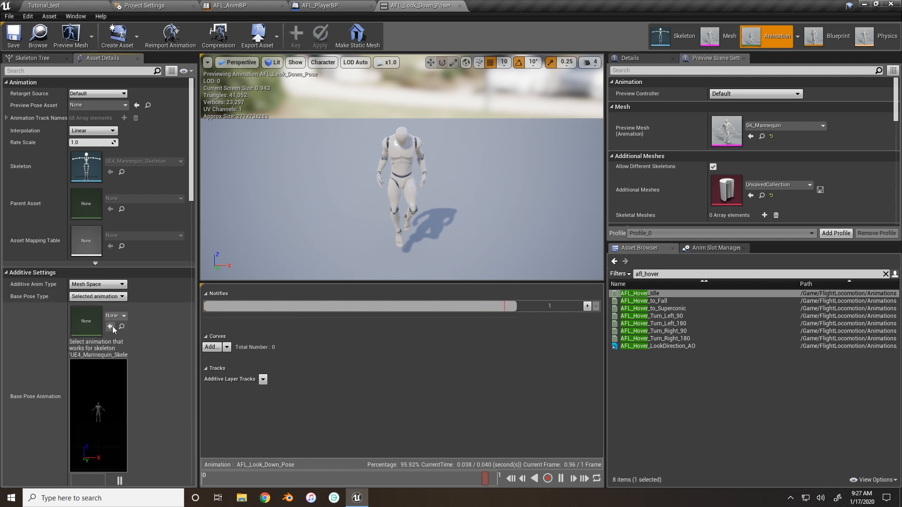
drag(639, 293, 85, 321)
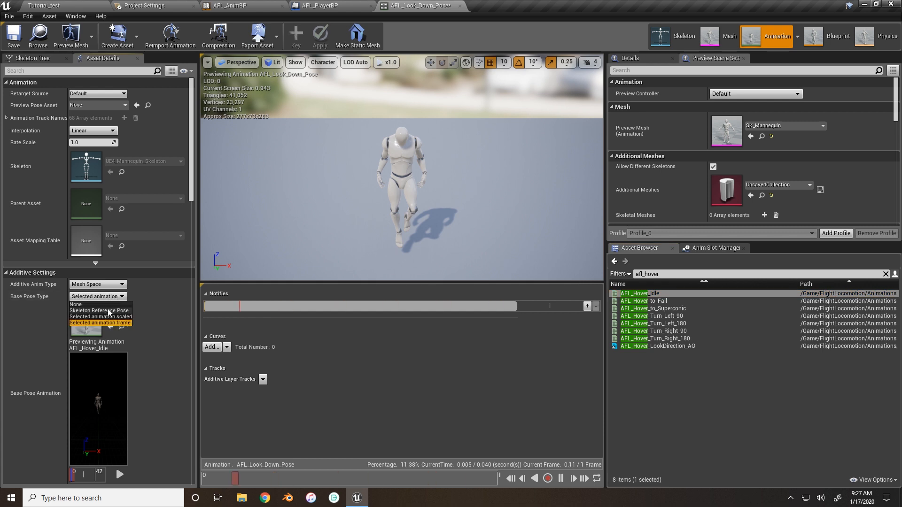
click(123, 297)
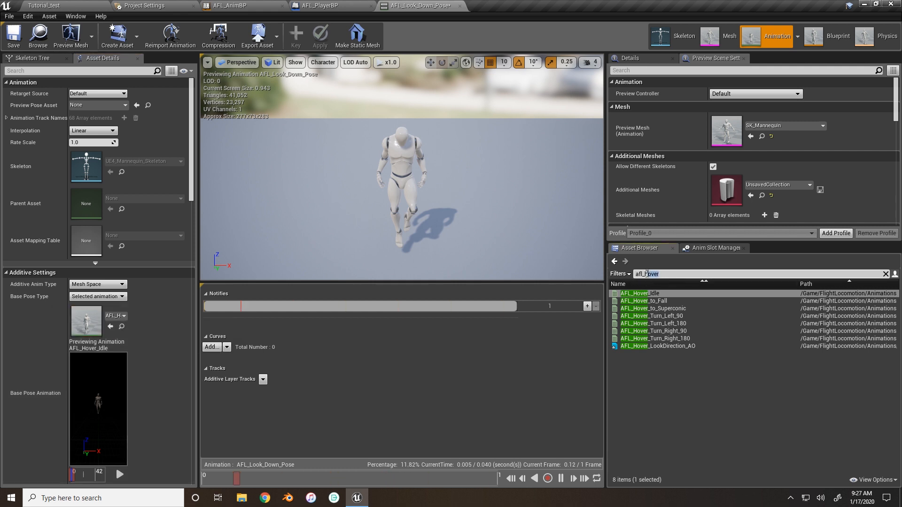
Locate AFL_Hover_Idle in the level editor's Content Browser so it is selected there, and return to AFL_Look_Down_Pose.
click(662, 294)
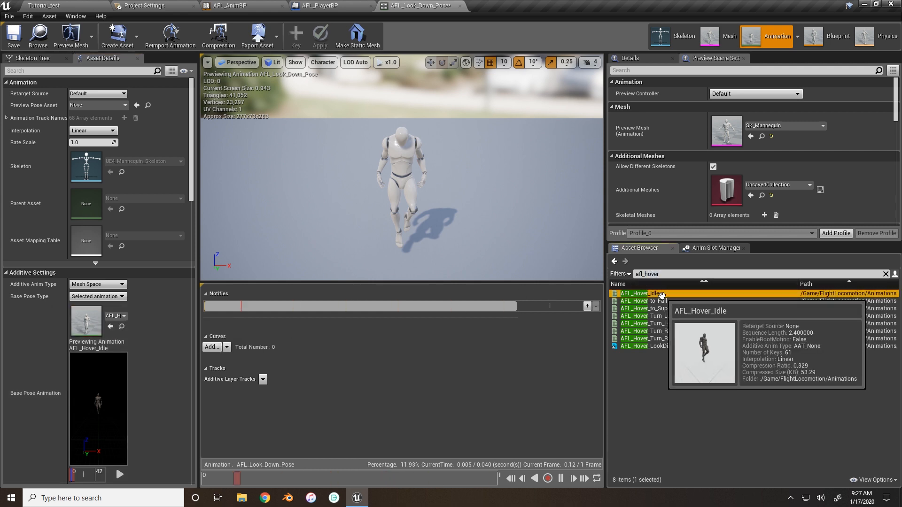
click(121, 326)
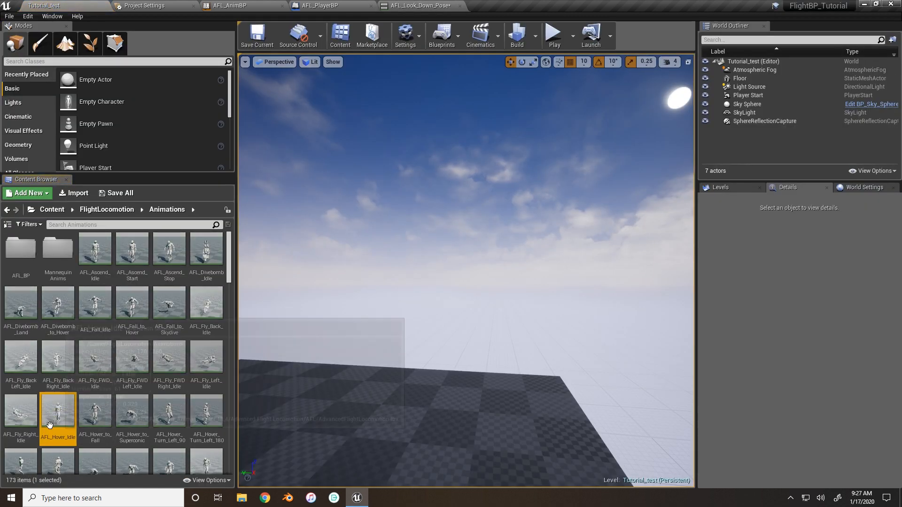
click(413, 5)
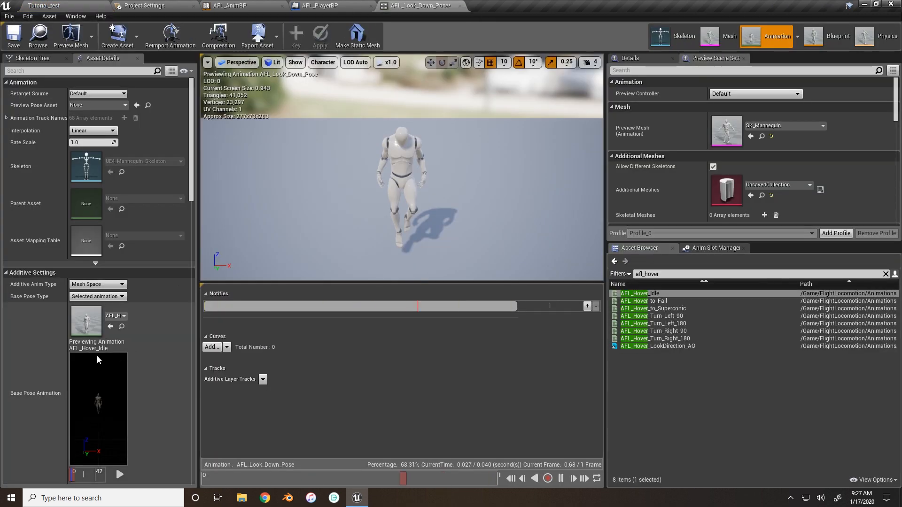
click(40, 5)
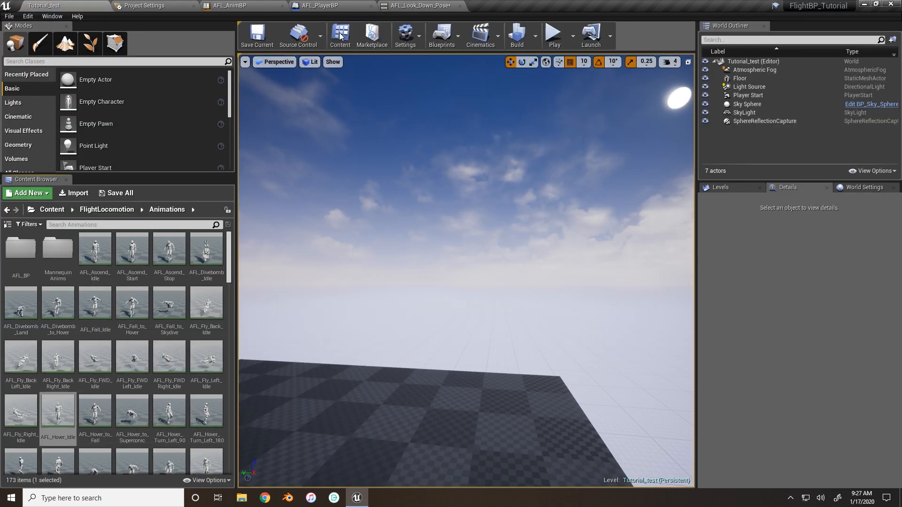
click(418, 5)
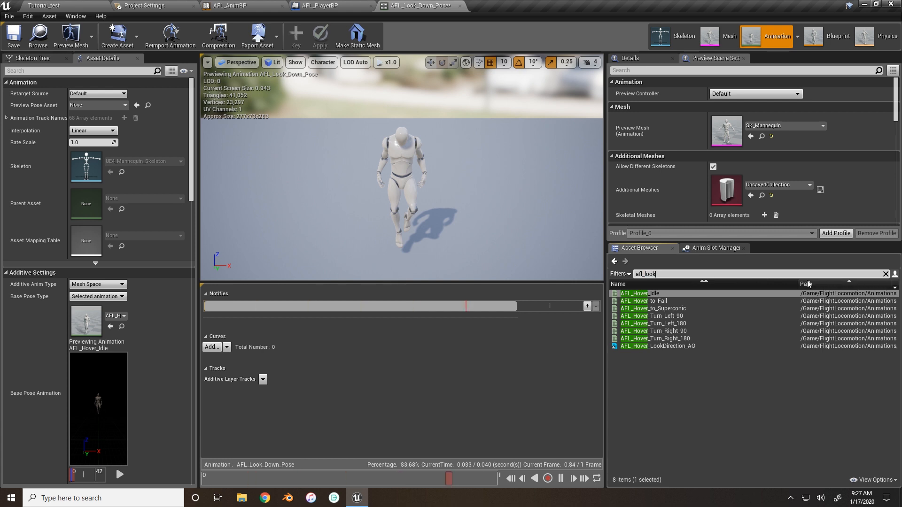
Filter the assets by "afl_look" and make AFL_Look_FWD_Pose a Mesh Space additive based on a selected animation frame of AFL_Hover_Idle.
text(ook)
key(Down)
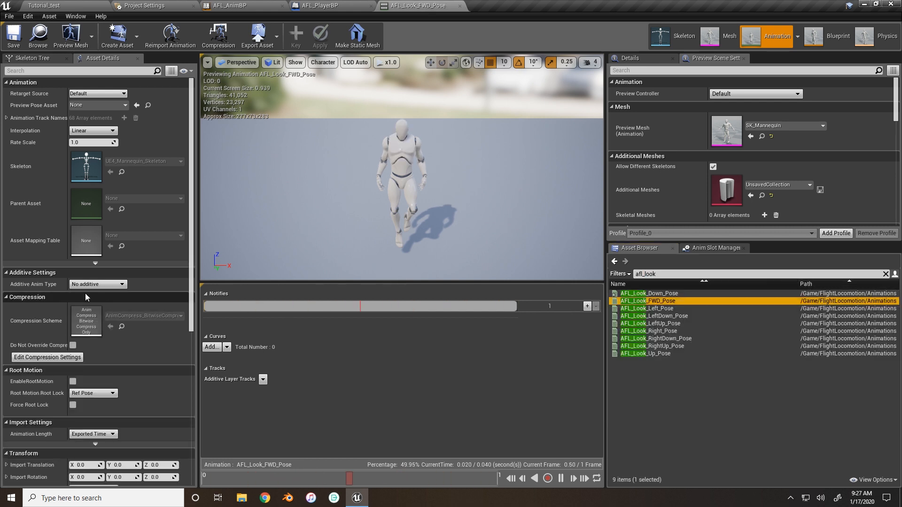
click(98, 284)
click(94, 305)
click(101, 297)
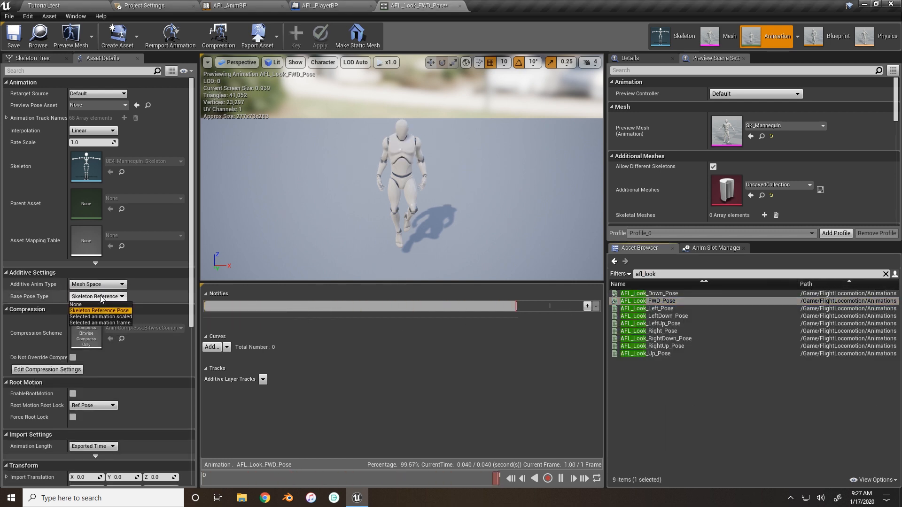
click(102, 323)
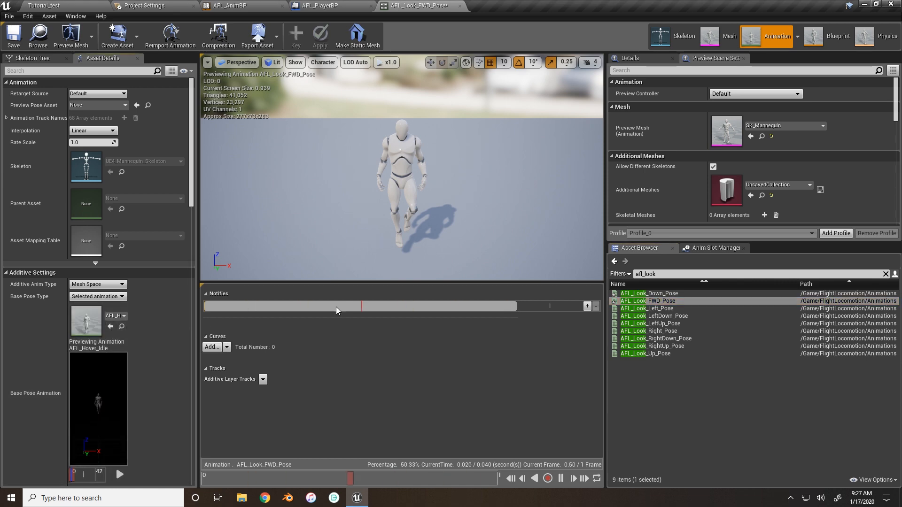
Open AFL_Look_Left_Pose and set its Additive Anim Type to Mesh Space and Base Pose Type to Selected animation frame.
click(646, 309)
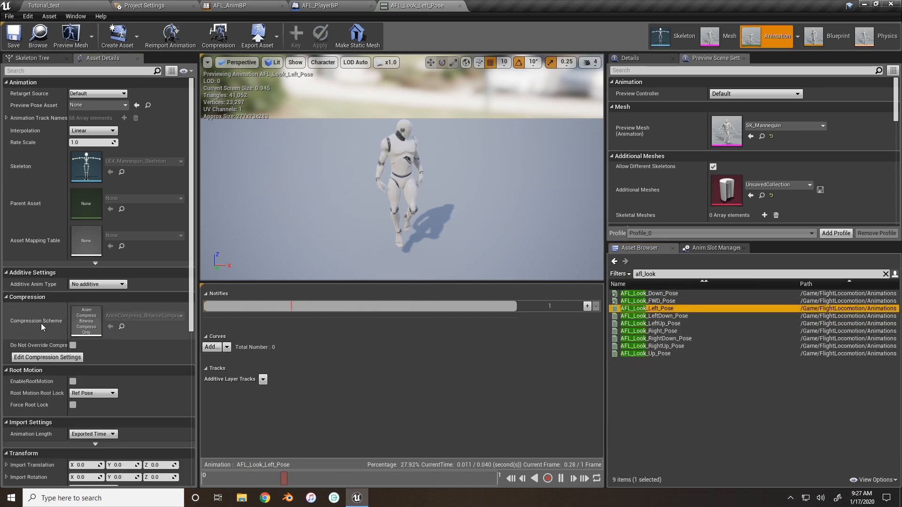
click(122, 285)
click(100, 303)
click(101, 296)
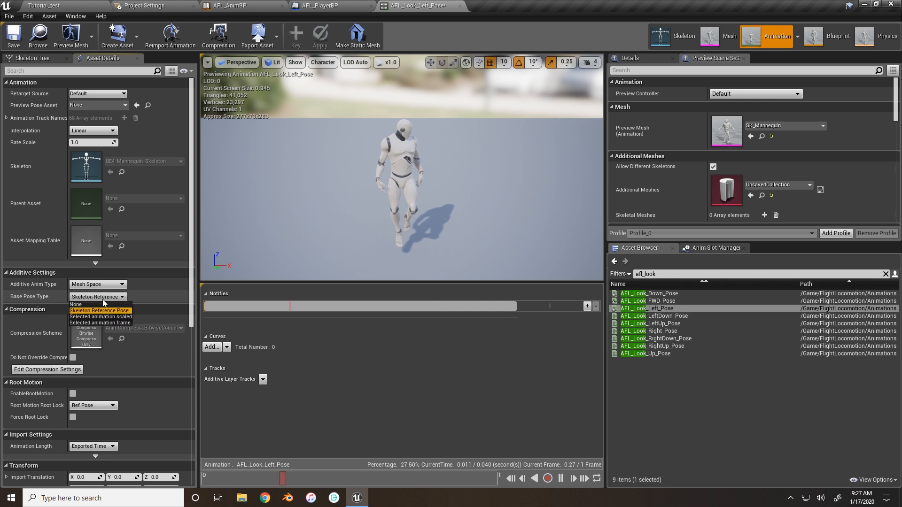
click(97, 323)
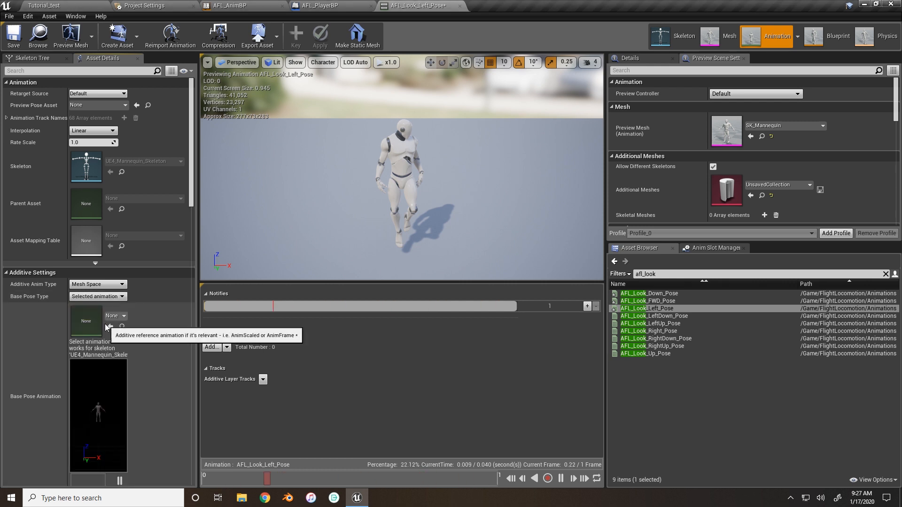
Make AFL_Look_LeftDown_Pose a Mesh Space additive with Selected animation frame as Base Pose Type and AFL_Hover_Idle as base pose.
click(630, 316)
click(111, 285)
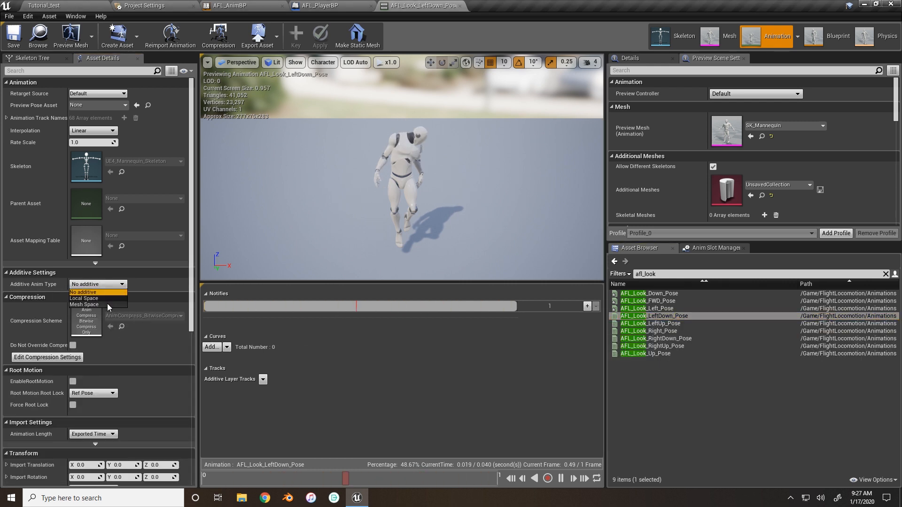
click(107, 304)
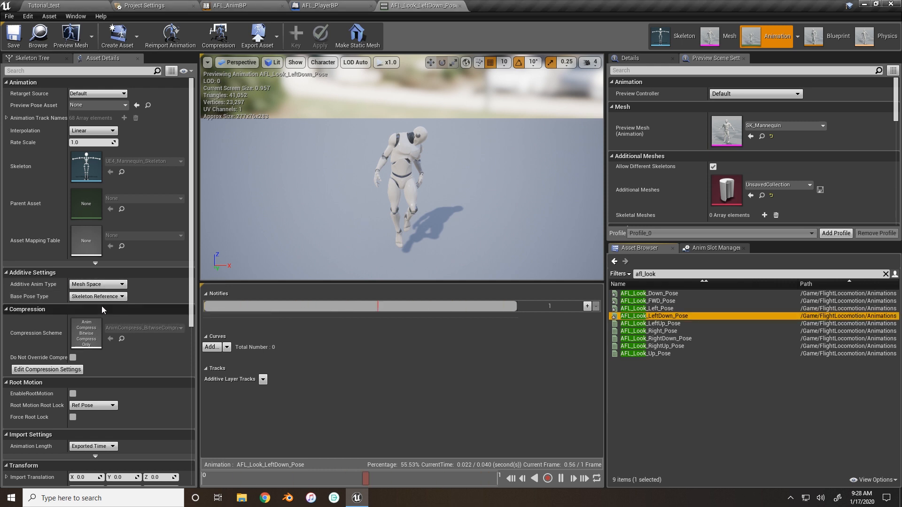
click(98, 296)
click(97, 322)
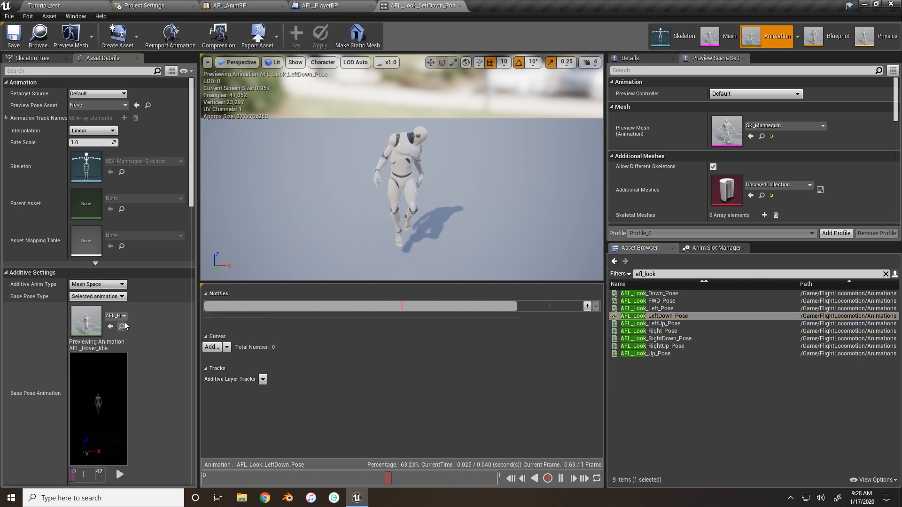
Make AFL_Look_Right_Pose a Mesh Space additive with Selected animation frame as Base Pose Type and AFL_Hover_Idle as base pose.
click(648, 331)
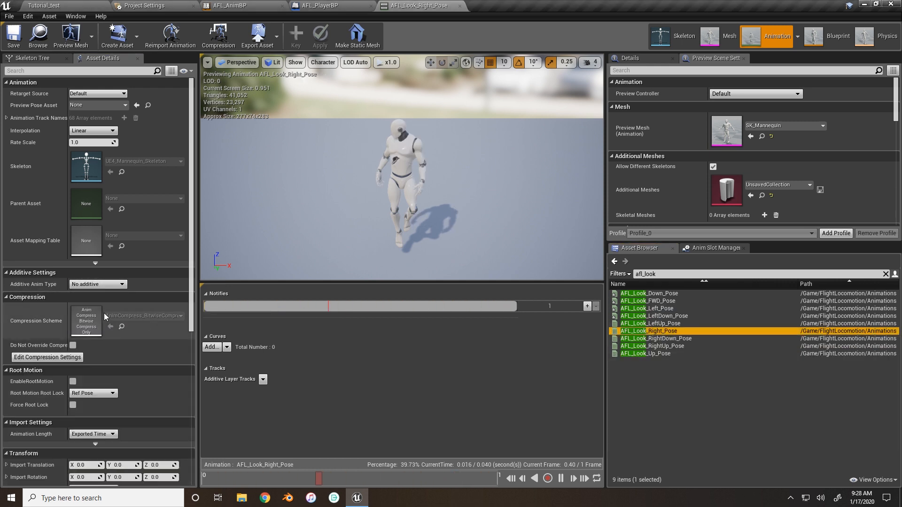
click(101, 284)
click(100, 305)
click(98, 297)
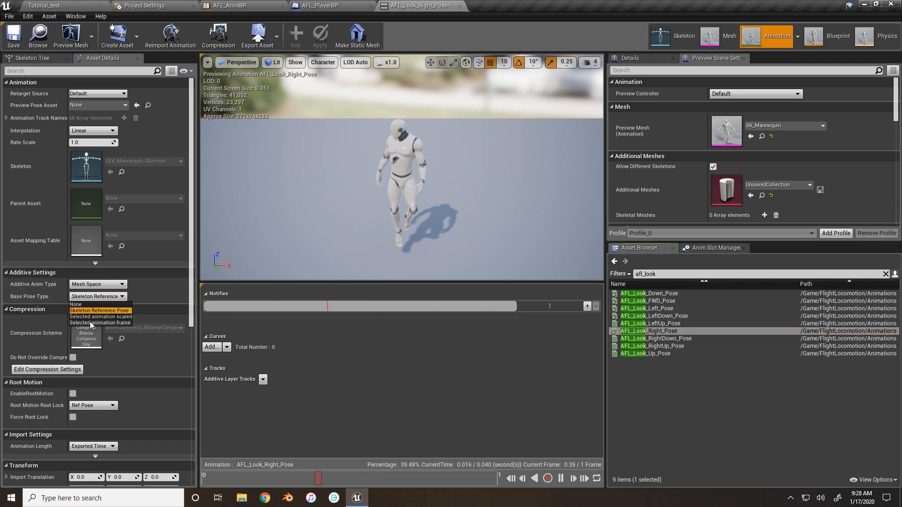
click(91, 323)
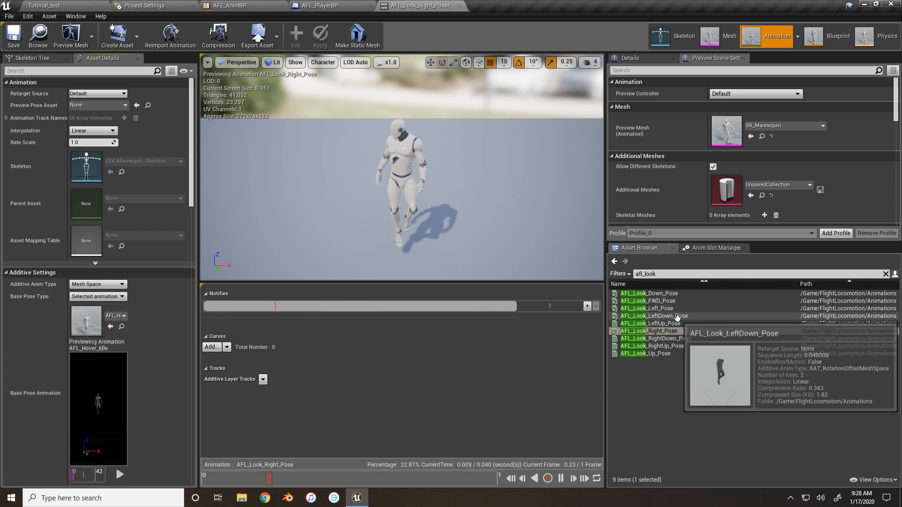
Open AFL_Look_LeftUp_Pose and set its Additive Anim Type to Mesh Space and Base Pose Type to Selected animation frame.
click(649, 324)
click(119, 284)
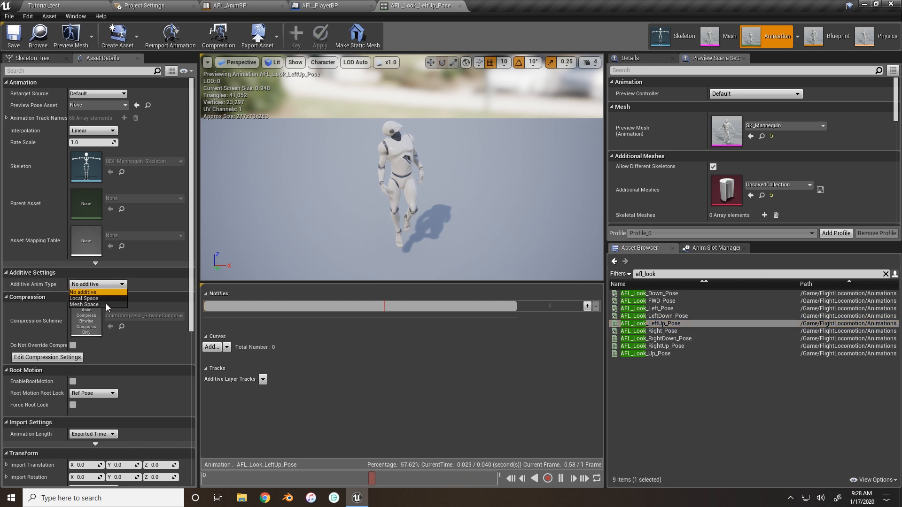
click(106, 304)
click(97, 296)
click(111, 323)
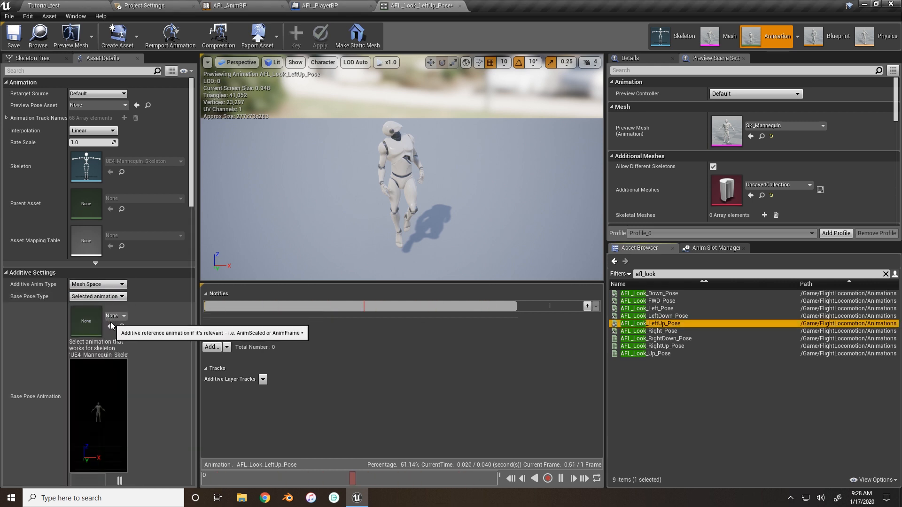
Make AFL_Look_RightDown_Pose a Mesh Space additive with Selected animation frame as Base Pose Type and AFL_Hover_Idle as base pose.
click(653, 339)
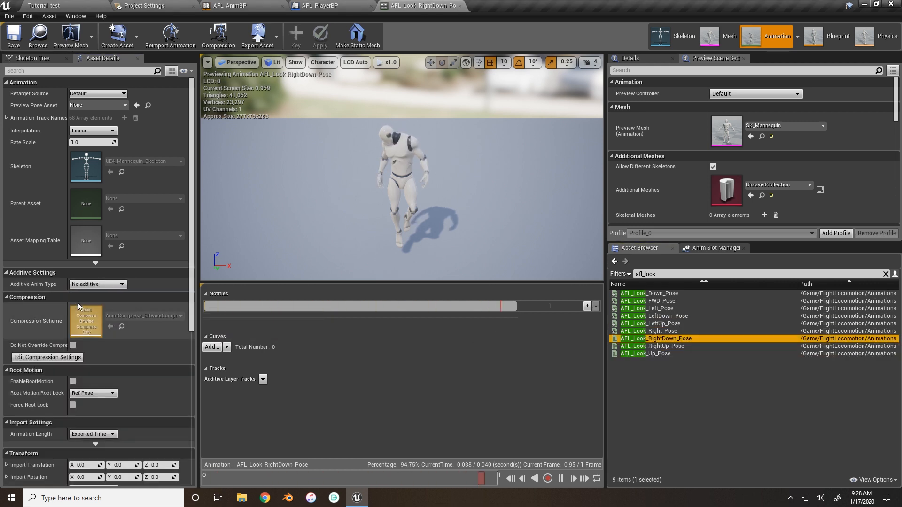
click(96, 284)
click(95, 298)
click(97, 284)
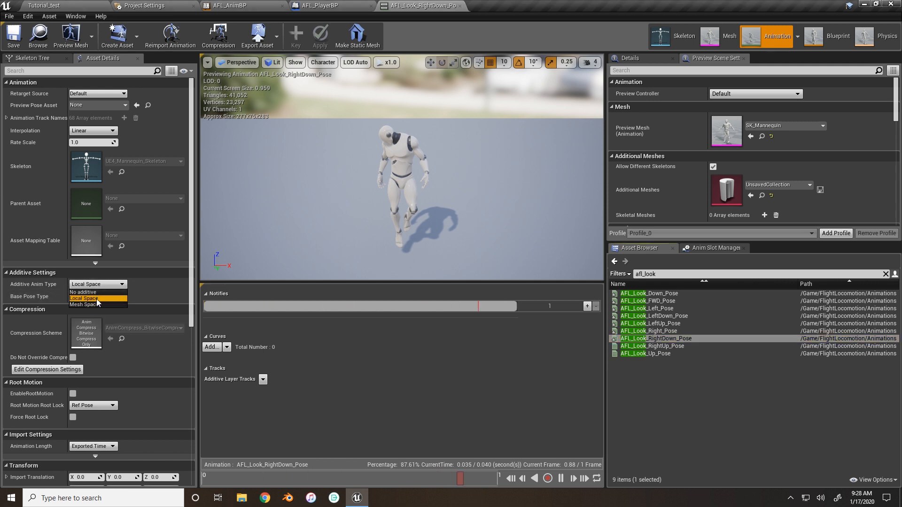
click(89, 304)
click(98, 296)
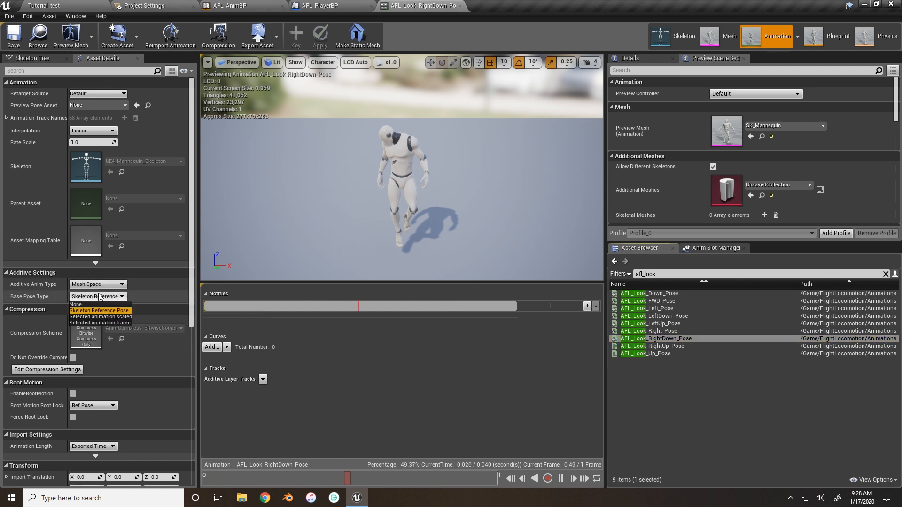
click(103, 323)
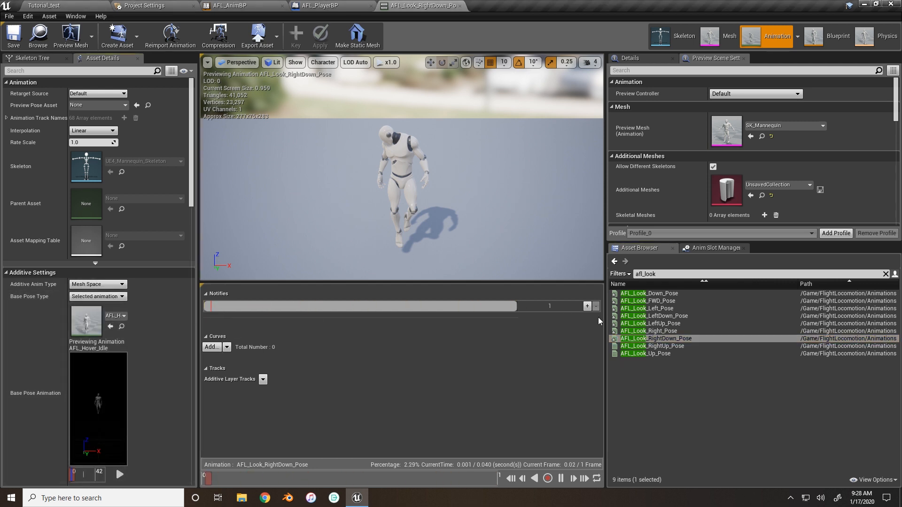
Open AFL_Look_RightUp_Pose and set its Additive Anim Type to Mesh Space and Base Pose Type to Selected animation frame.
double_click(648, 346)
click(97, 286)
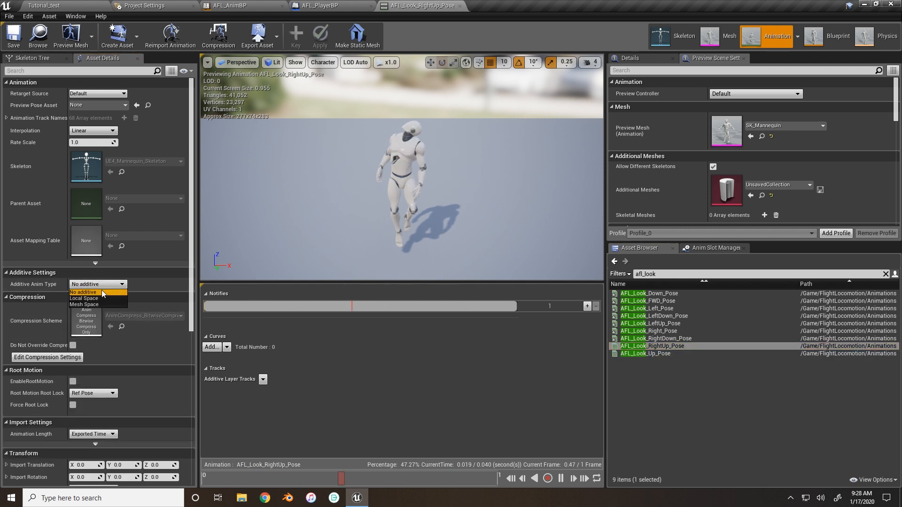
click(112, 303)
click(115, 301)
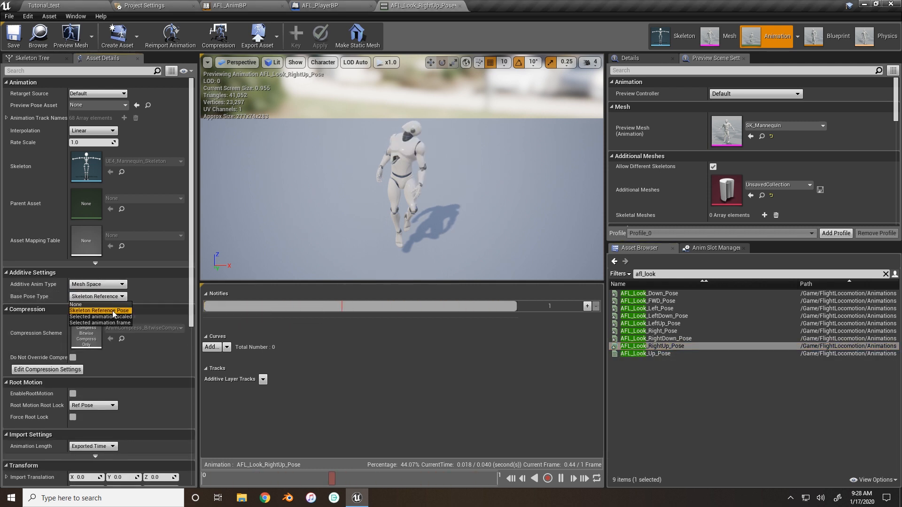
click(112, 312)
Make AFL_Look_Up_Pose a Mesh Space additive with Selected animation frame as Base Pose Type and AFL_Hover_Idle as base pose.
double_click(657, 354)
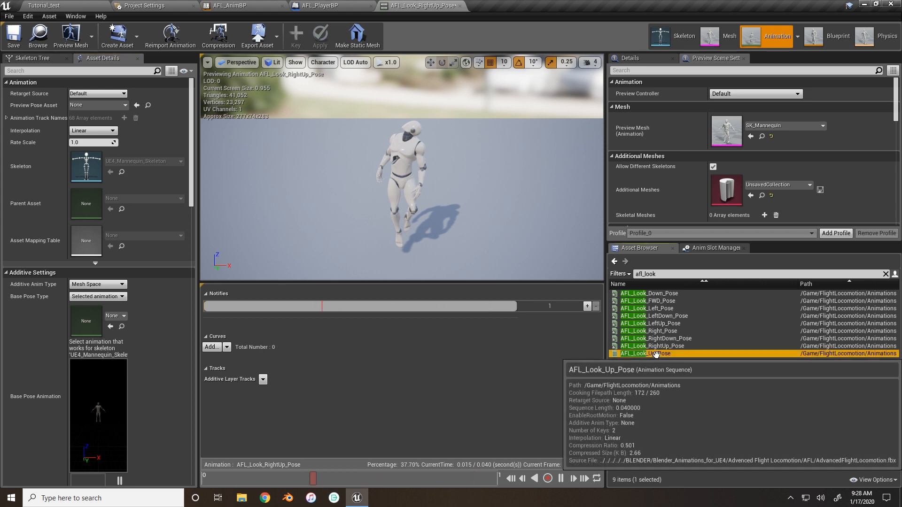
click(116, 286)
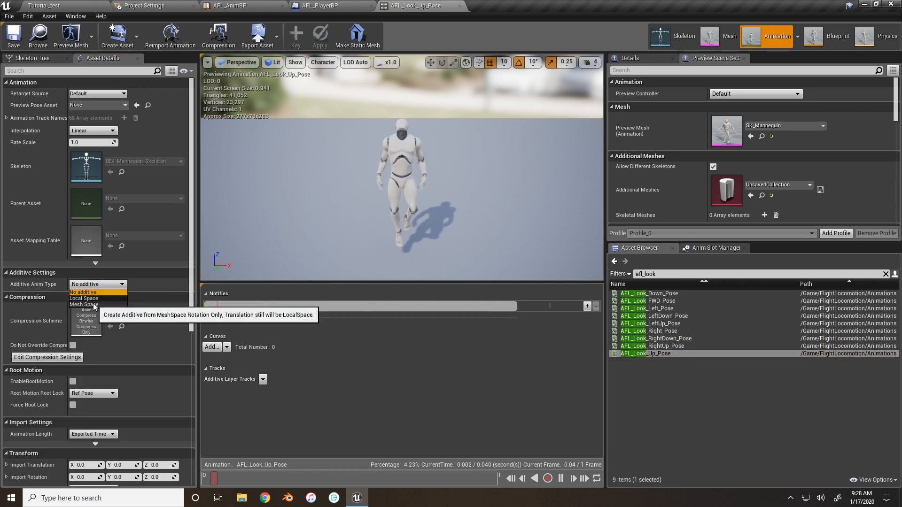
click(103, 304)
click(107, 297)
click(101, 316)
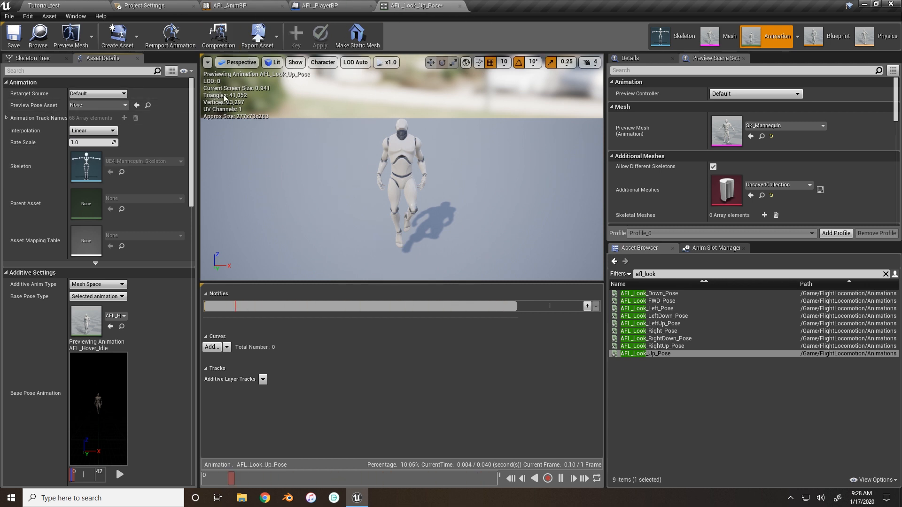
Search the assets for "afl_hov" and open the AFL_Hover_LookDirection_AO aim offset.
click(656, 274)
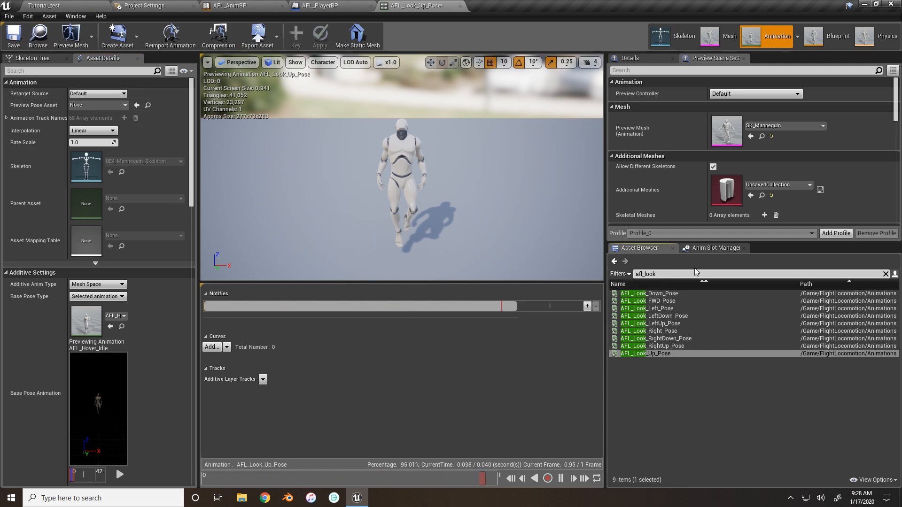
key(BackSpace)
text(ho)
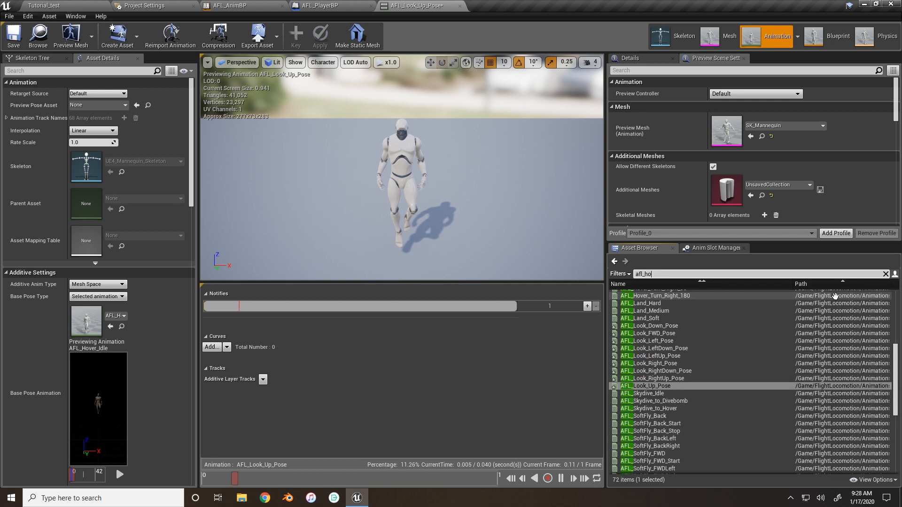
text(v)
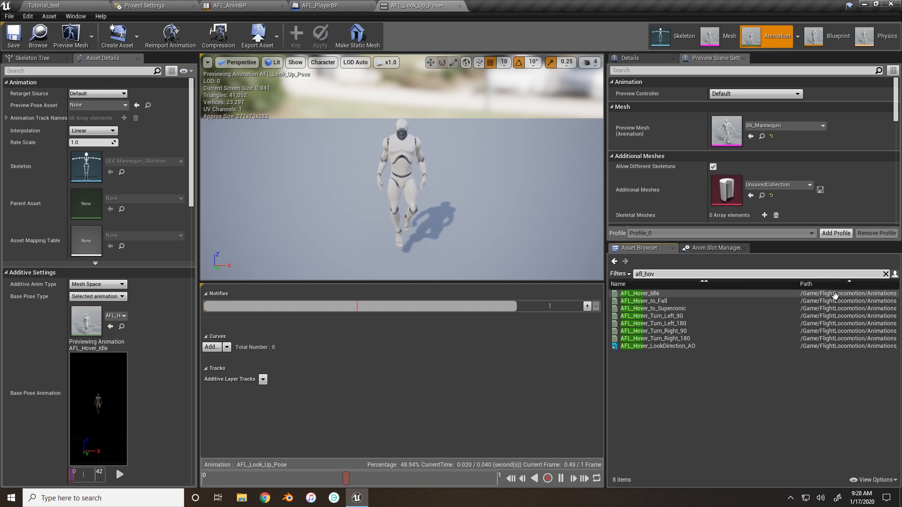
double_click(670, 347)
Save all modified assets from the level editor and return to the AFL_Hover_LookDirection_AO aim offset.
click(61, 5)
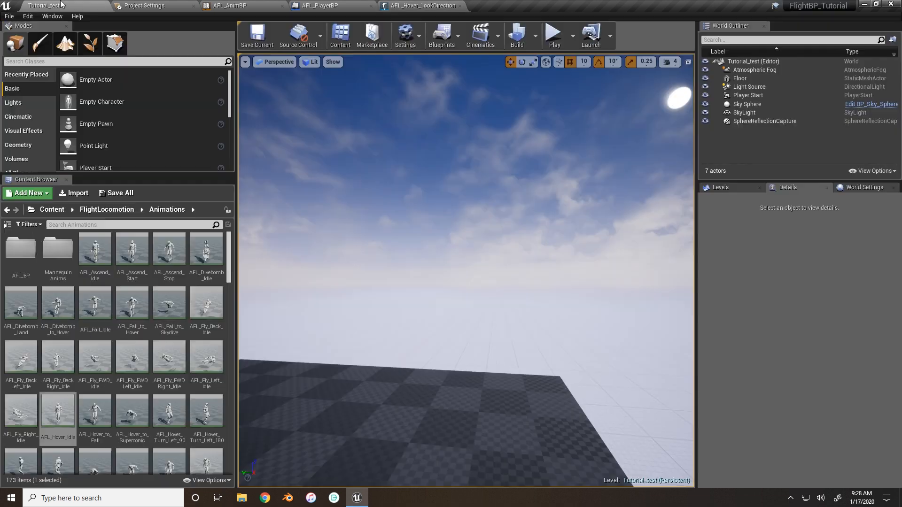
click(117, 193)
click(525, 336)
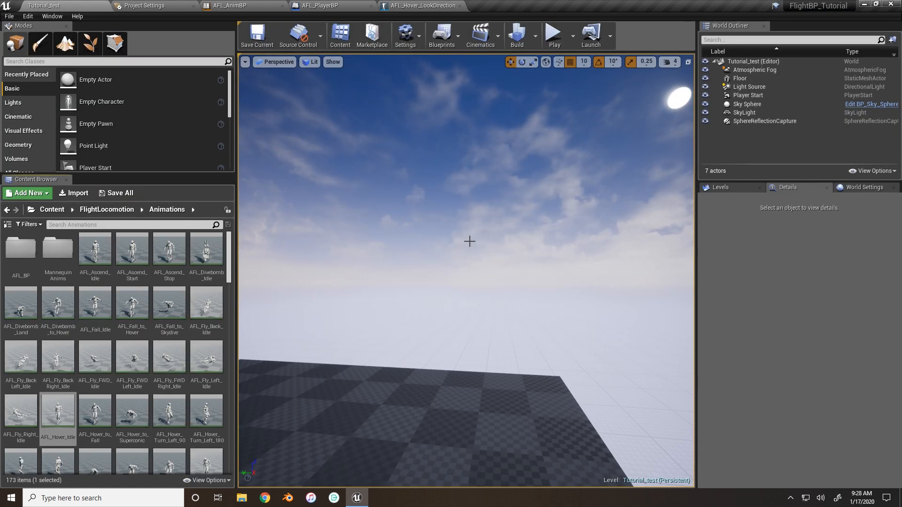
click(329, 6)
click(419, 5)
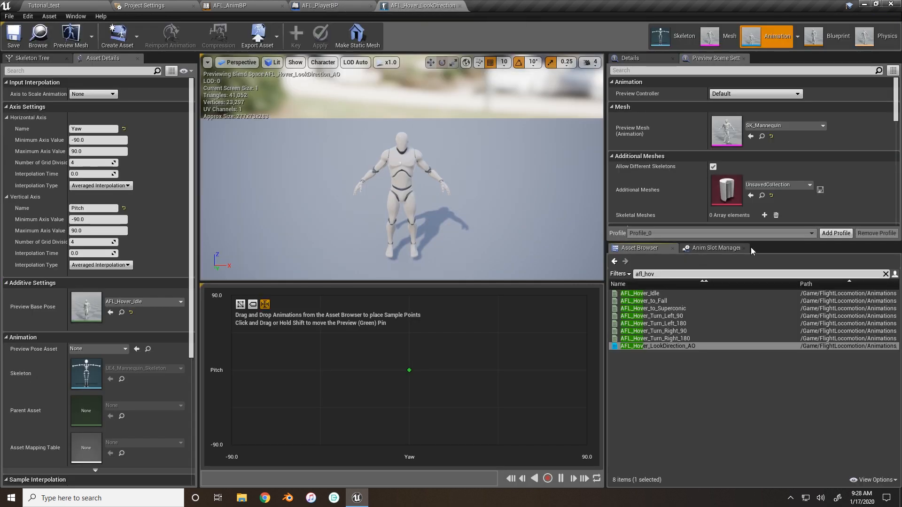
Filter assets by "afl_look" and place AFL_Look_FWD_Pose at the grid centre, AFL_Look_Left_Pose at yaw -90 and AFL_Look_Right_Pose at yaw 90, both at zero pitch.
key(BackSpace)
key(BackSpace)
key(BackSpace)
text(look)
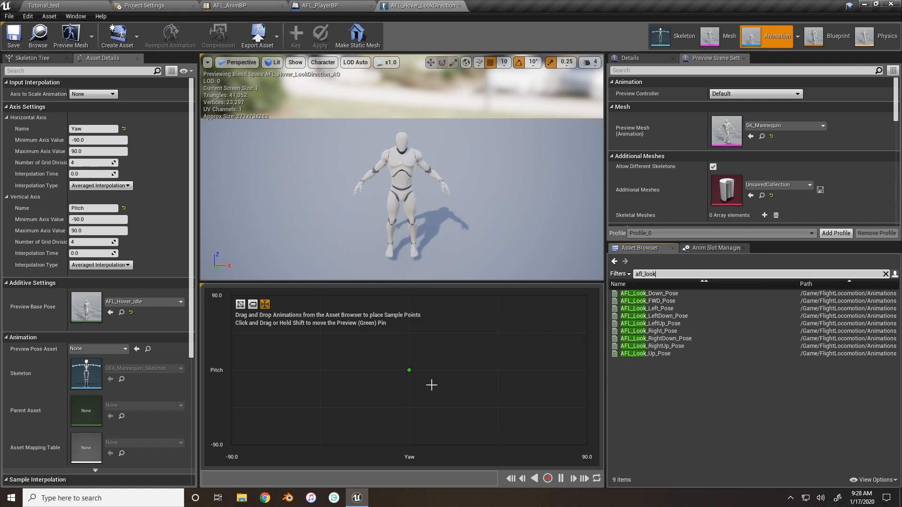
drag(648, 301, 407, 374)
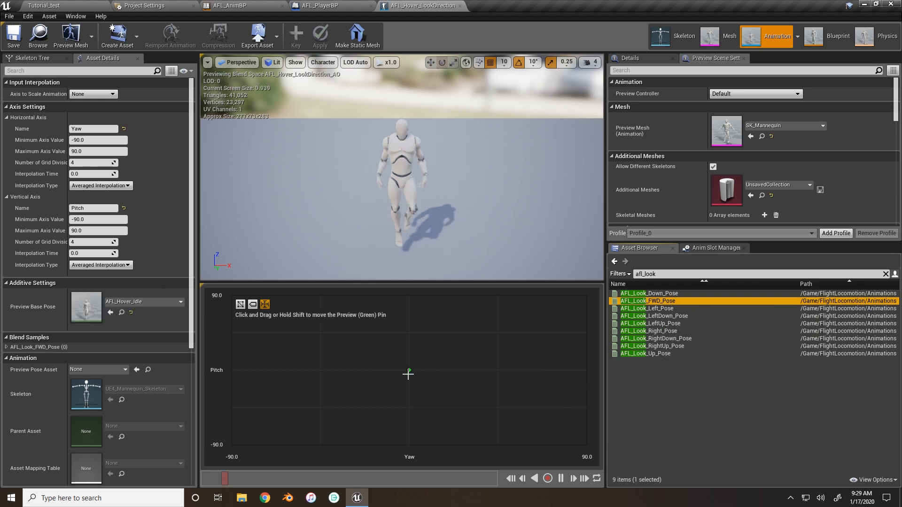
drag(648, 308, 231, 371)
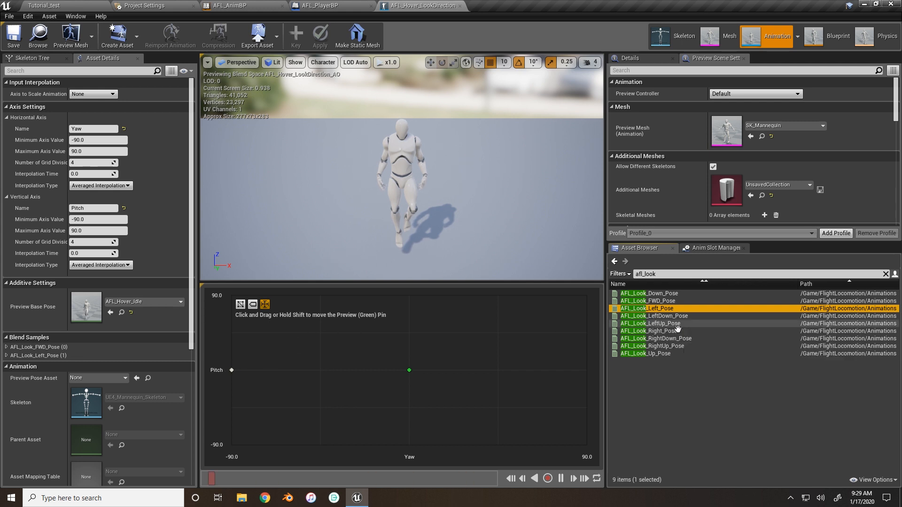
click(648, 331)
drag(648, 331, 576, 369)
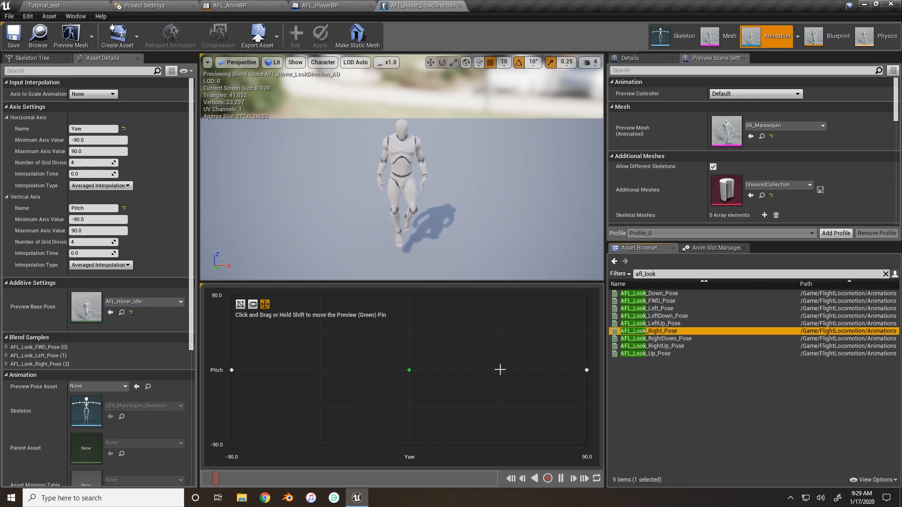
drag(500, 369, 407, 371)
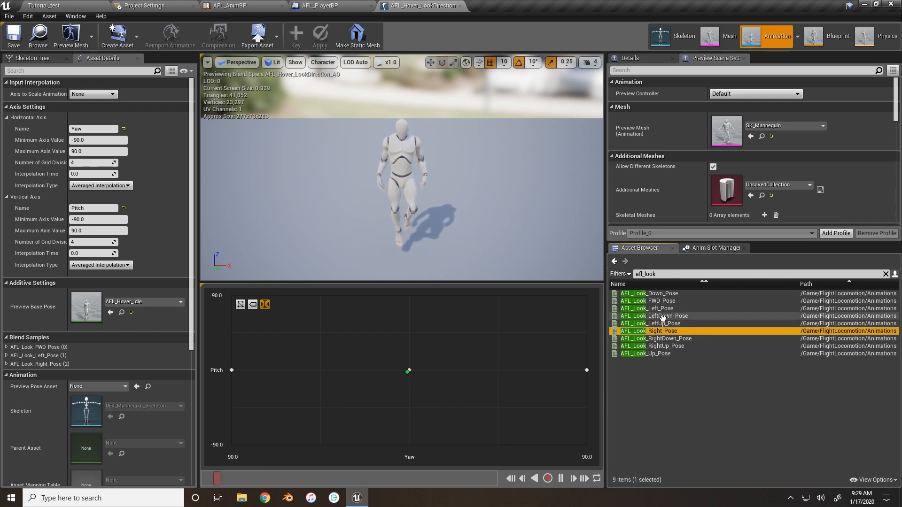
Place AFL_Look_LeftDown_Pose at yaw -90, pitch -90, AFL_Look_LeftUp_Pose at yaw -90, pitch 90, and AFL_Look_RightDown_Pose at yaw 90, pitch -90.
drag(663, 318, 231, 444)
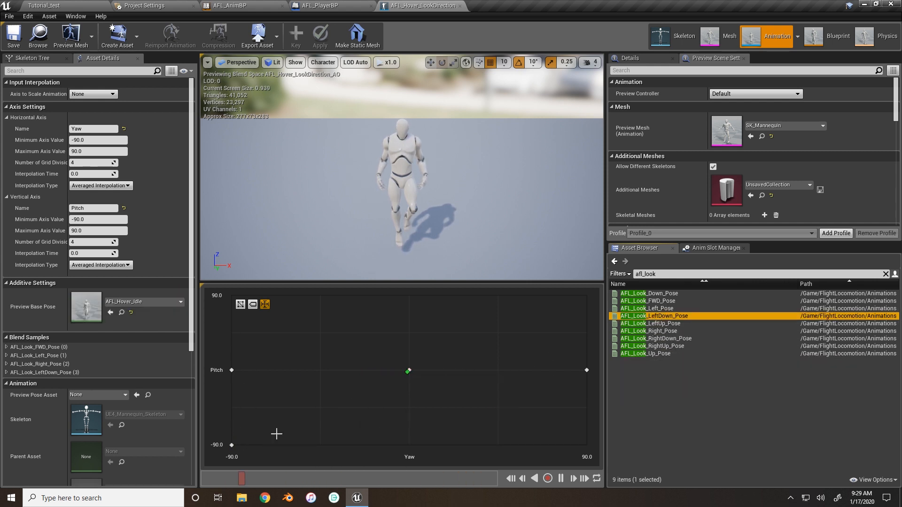
drag(650, 323, 232, 295)
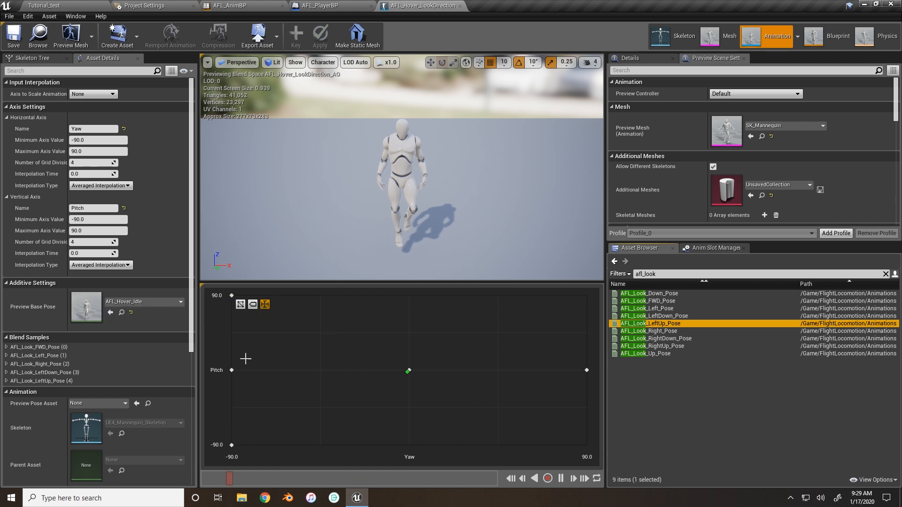
drag(253, 426, 244, 356)
drag(655, 339, 579, 447)
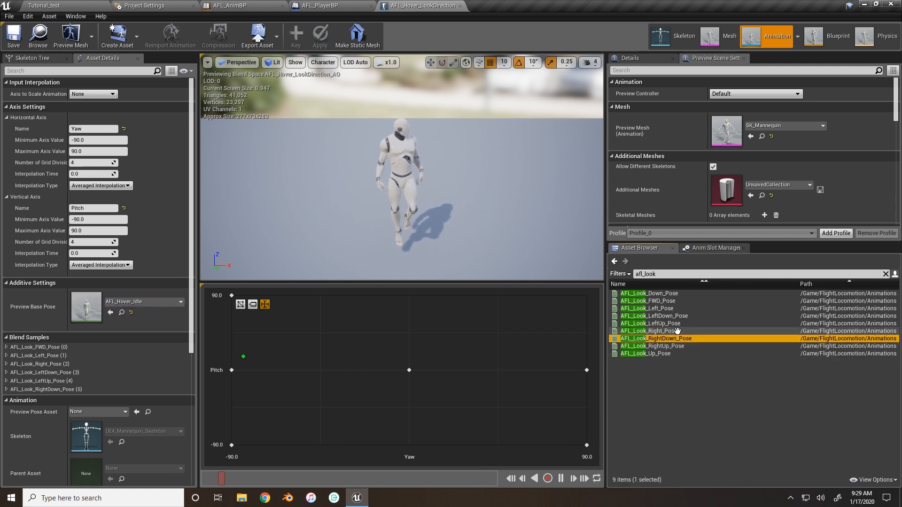
Open AFL_Look_RightUp_Pose and assign AFL_Hover_Idle as its base pose animation.
drag(653, 346, 582, 296)
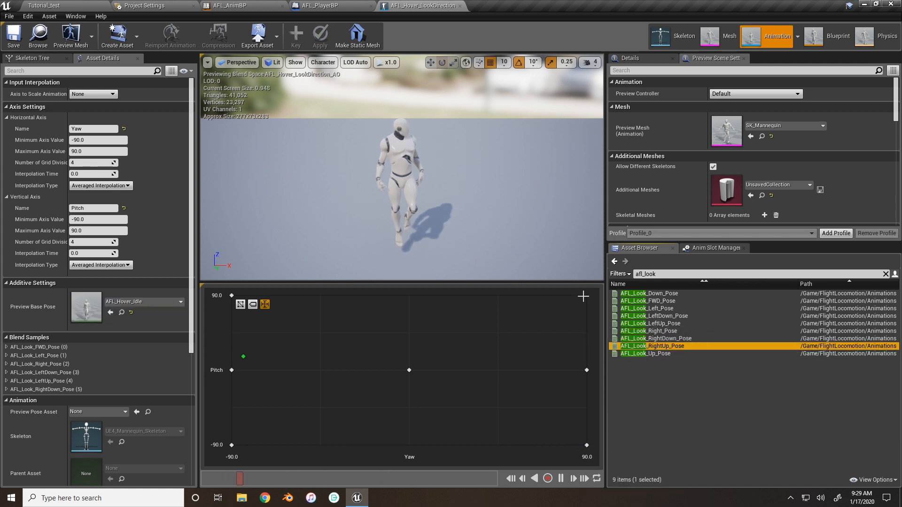
double_click(653, 346)
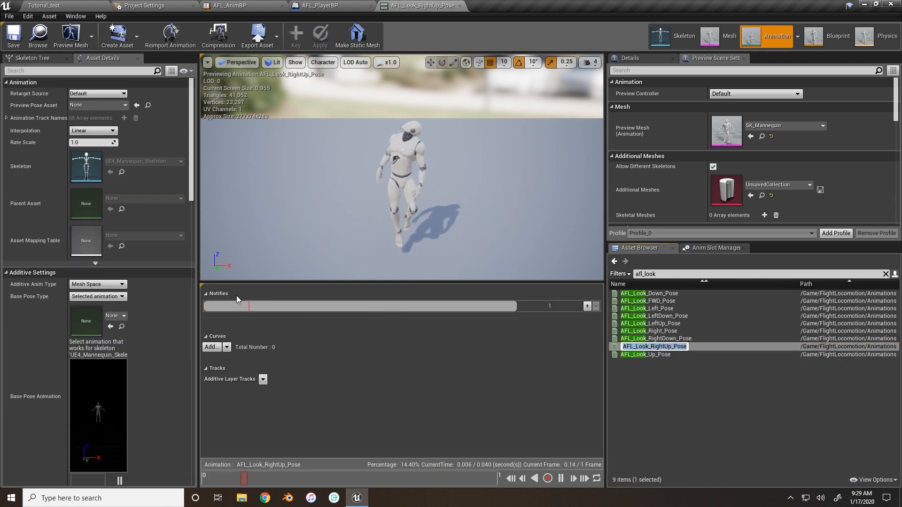
click(111, 326)
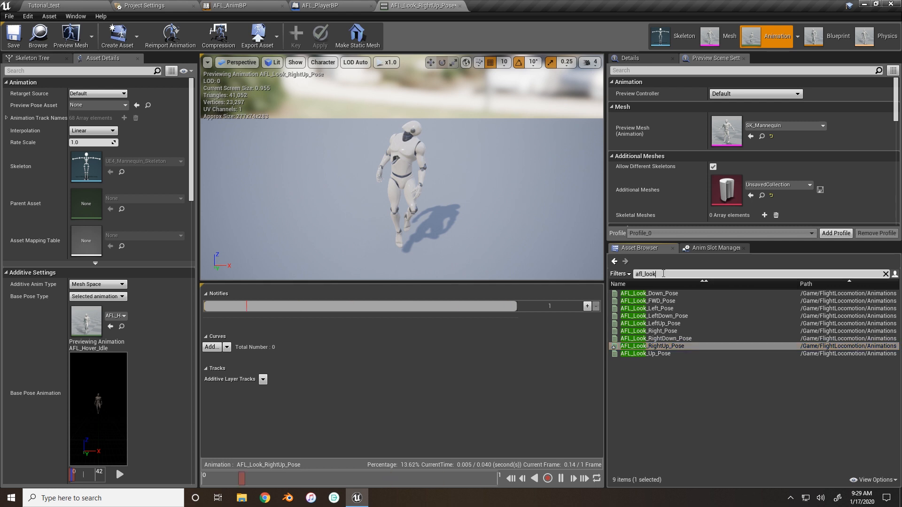
Search the assets for "afl_hover" and reopen the AFL_Hover_LookDirection_AO aim offset.
key(BackSpace)
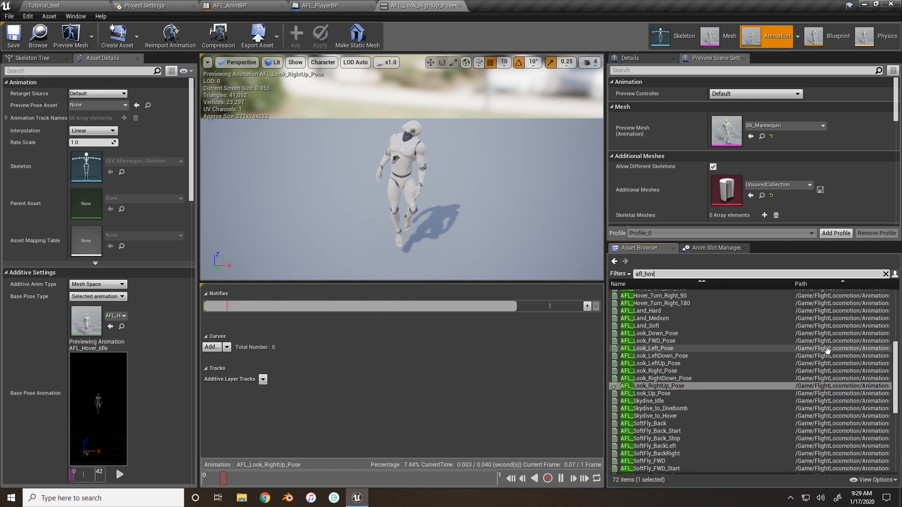
text(hover)
double_click(667, 346)
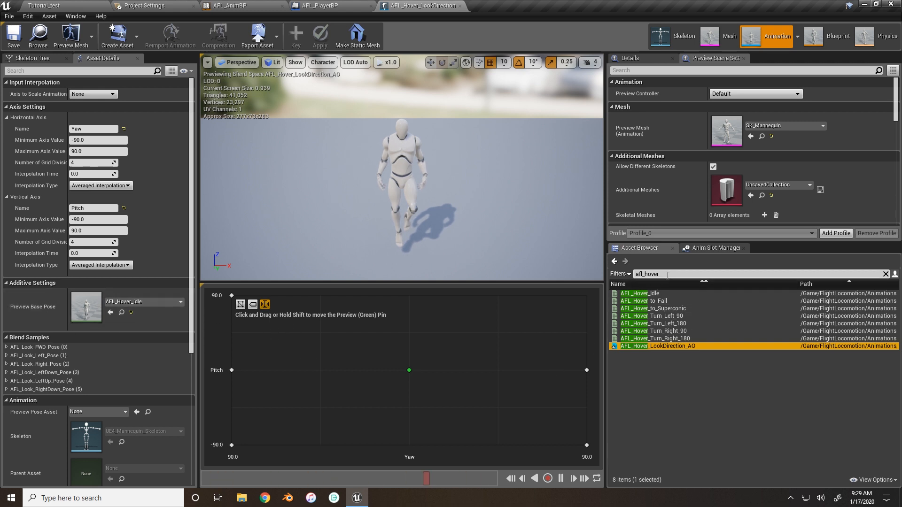
Place AFL_Look_RightUp_Pose at yaw 90, pitch 90, AFL_Look_Up_Pose at yaw 0, pitch 90, and AFL_Look_Down_Pose at yaw 0, pitch -90, and preview the blend.
key(BackSpace)
key(BackSpace)
key(BackSpace)
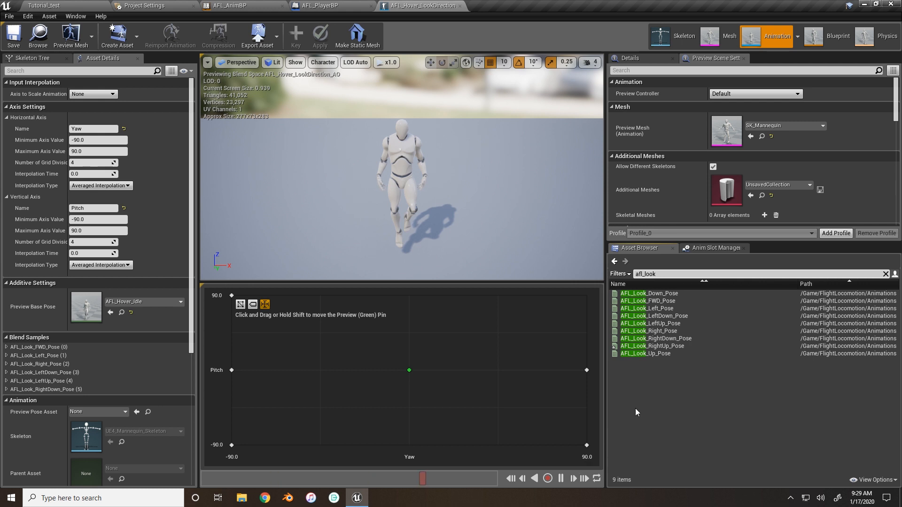
drag(652, 345, 586, 296)
drag(675, 356, 409, 295)
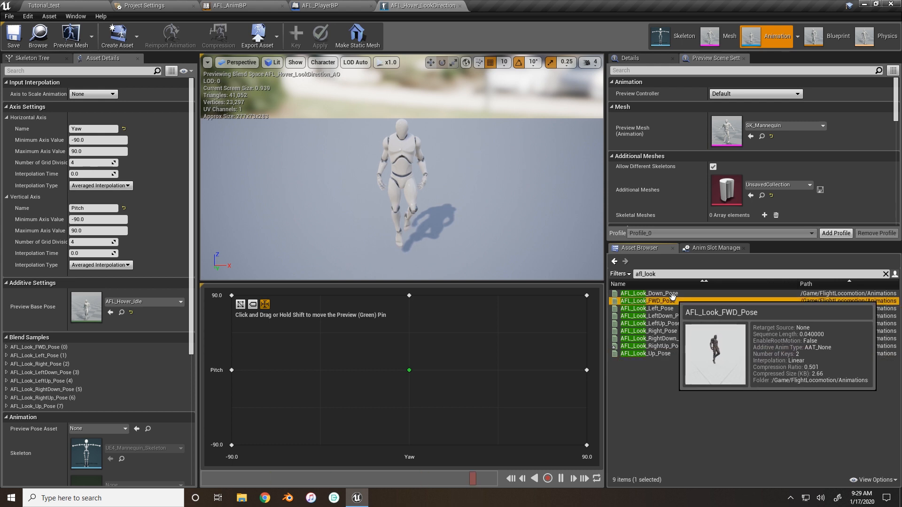
drag(667, 294, 419, 447)
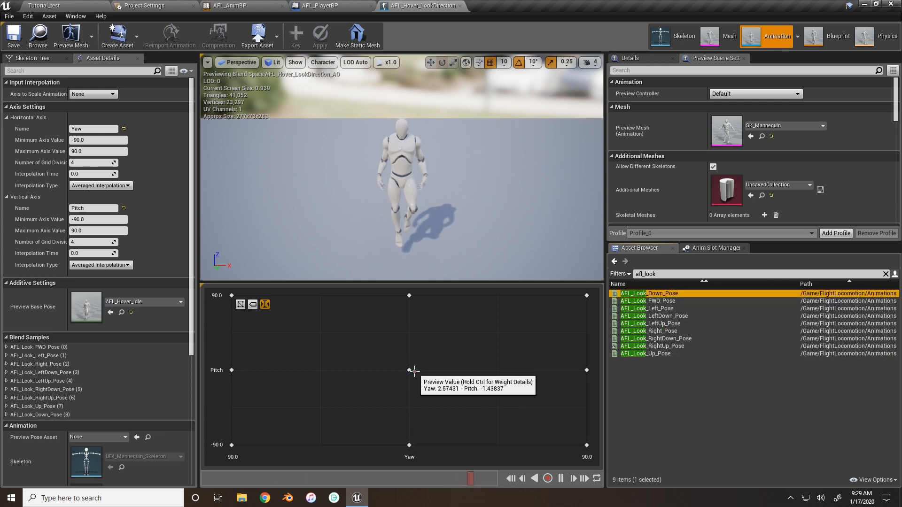
mouse_move(413, 370)
mouse_down()
mouse_move(515, 361)
mouse_move(383, 311)
mouse_move(280, 402)
mouse_move(519, 379)
mouse_move(316, 321)
mouse_move(416, 328)
mouse_move(515, 398)
mouse_move(379, 311)
mouse_move(399, 393)
mouse_move(472, 305)
mouse_move(305, 296)
mouse_move(393, 316)
mouse_move(544, 309)
mouse_move(585, 362)
mouse_move(266, 357)
mouse_move(565, 359)
mouse_move(517, 301)
mouse_move(543, 398)
mouse_move(402, 378)
mouse_move(413, 353)
mouse_move(426, 378)
mouse_move(388, 363)
mouse_up()
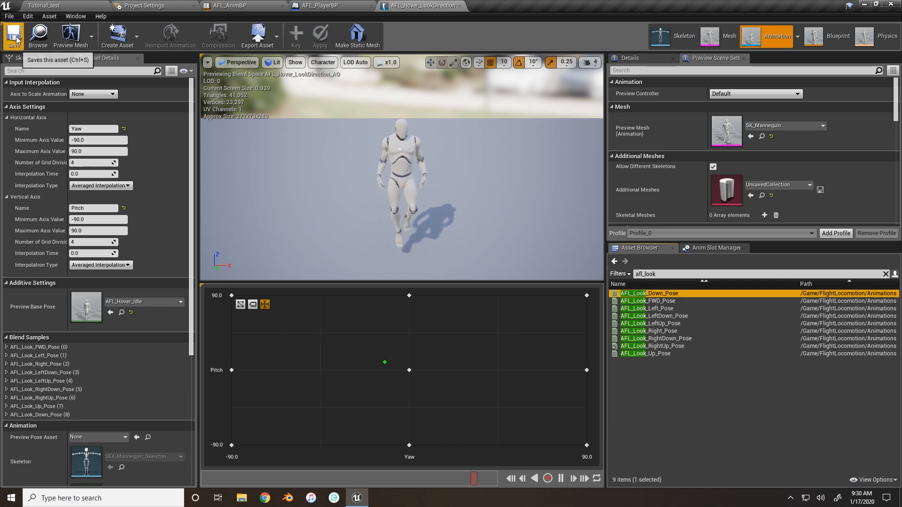
Save and close the aim offset, and open the Event Graph of AFL_AnimBP.
click(460, 6)
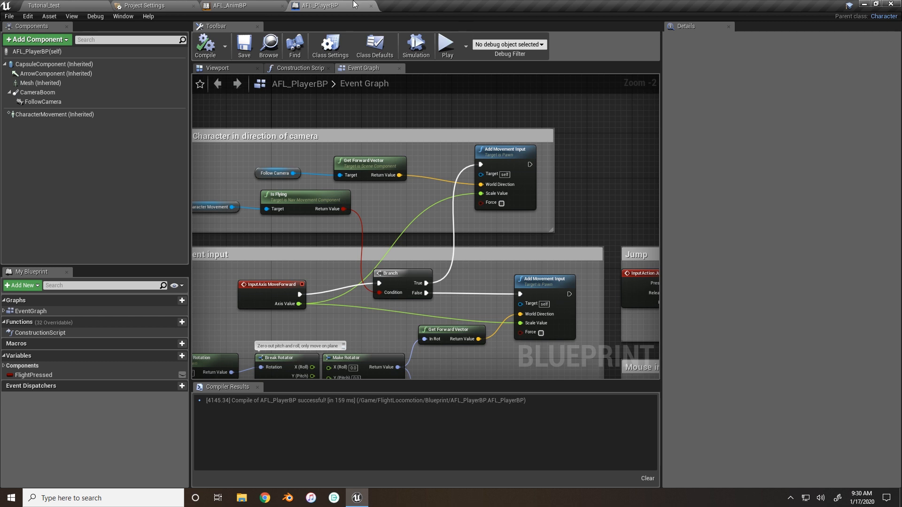
click(249, 5)
right_drag(428, 200, 370, 181)
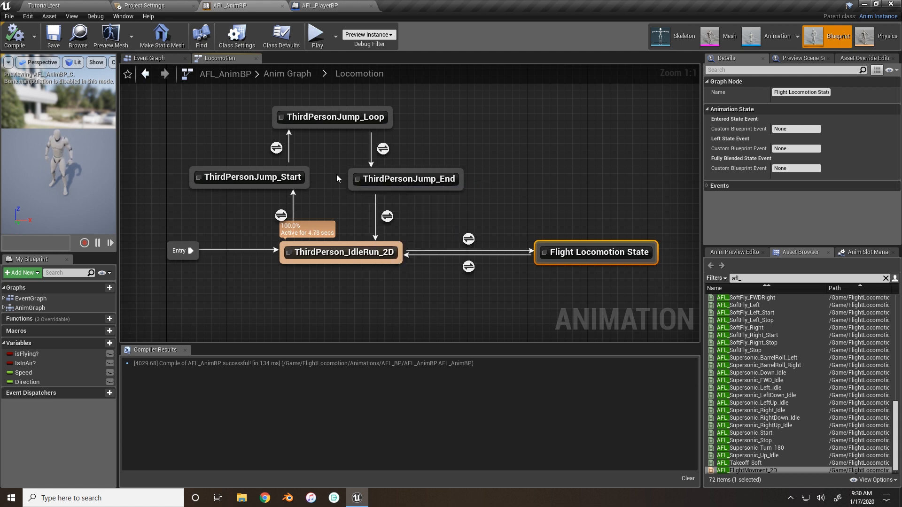
click(149, 58)
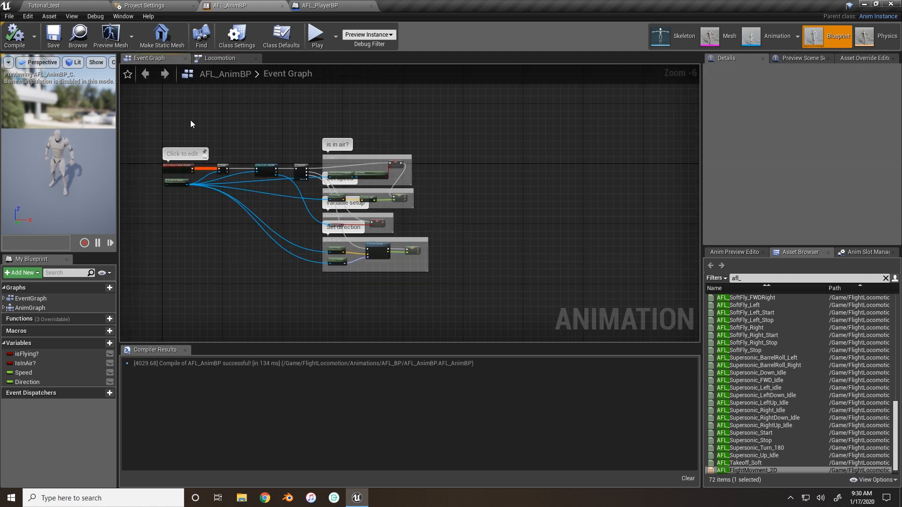
Move the Event Blueprint Update Animation node farther away from the IsValid node to make room between them.
right_drag(298, 299, 336, 306)
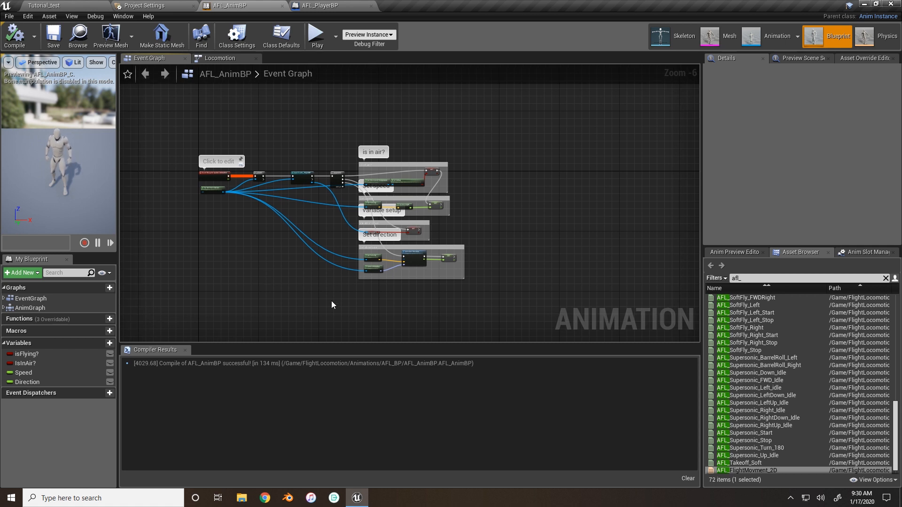
scroll(198, 216, up, 4)
right_drag(198, 216, 281, 255)
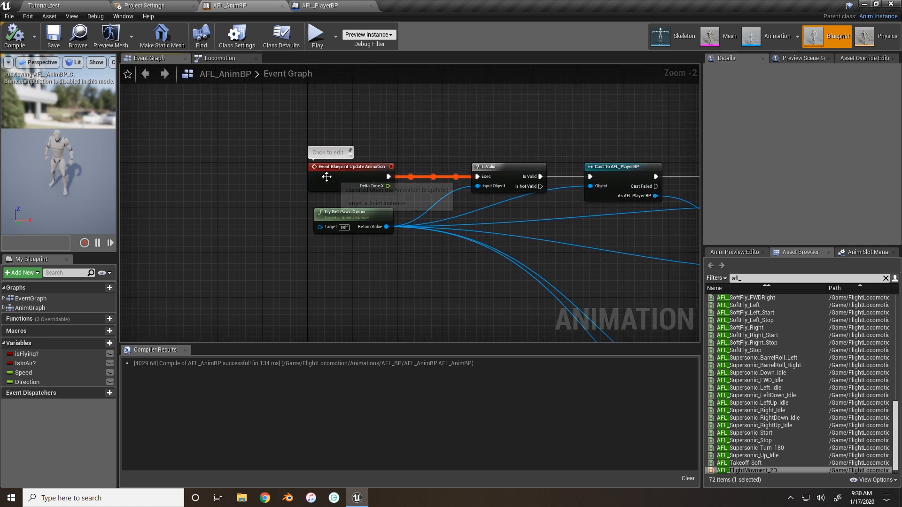
drag(324, 171, 279, 171)
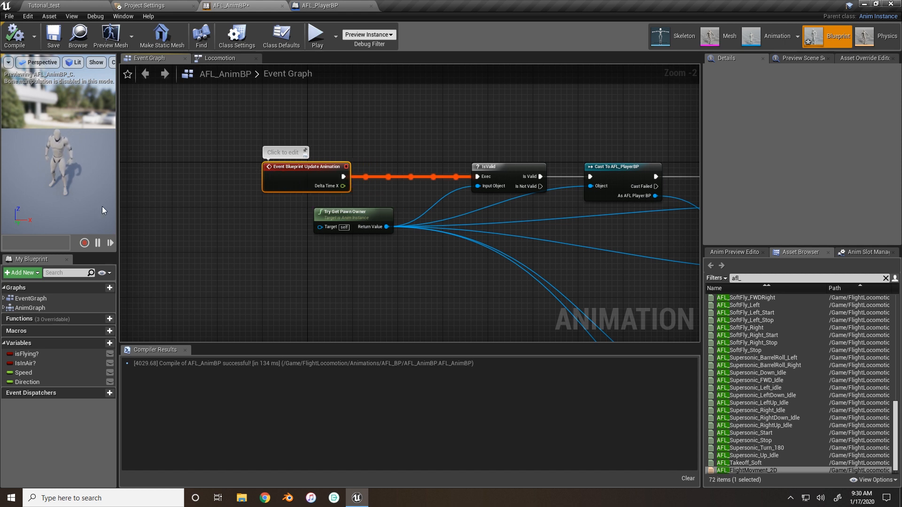
Add a float variable named Pitch to the animation blueprint.
click(108, 343)
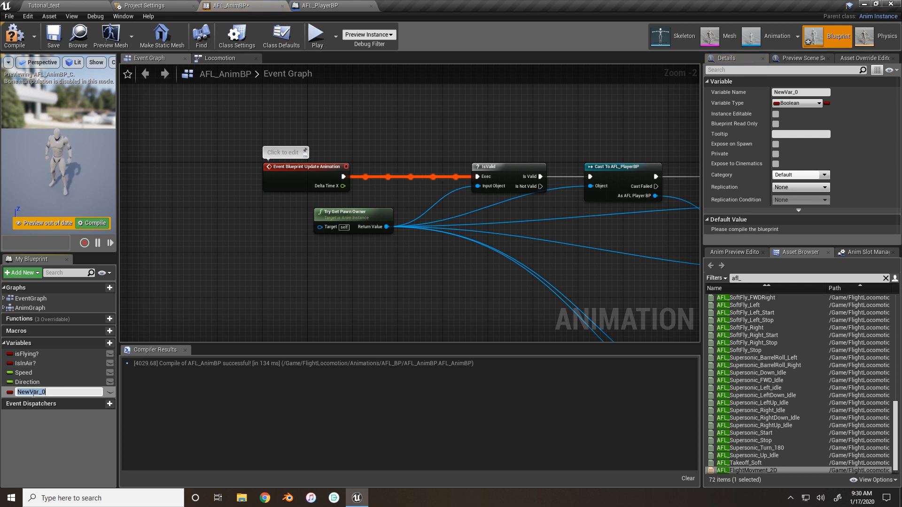
text(Pitch)
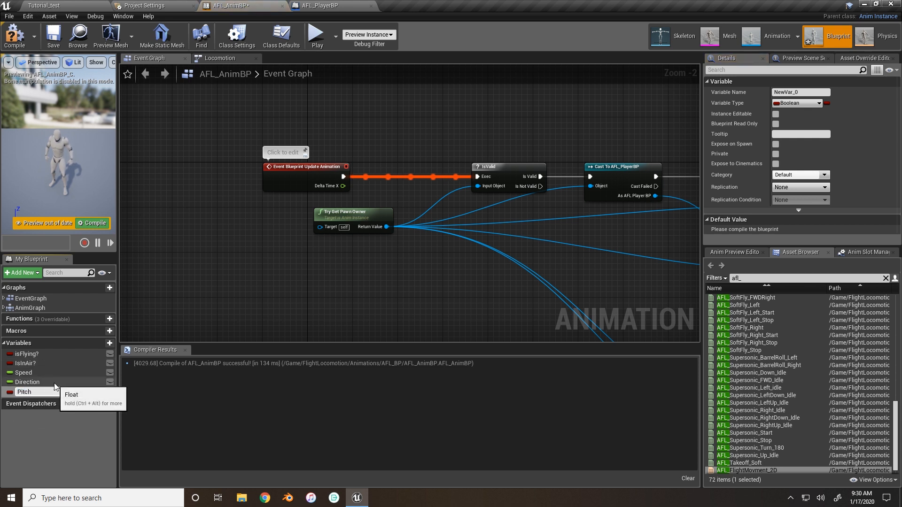
key(Escape)
click(11, 392)
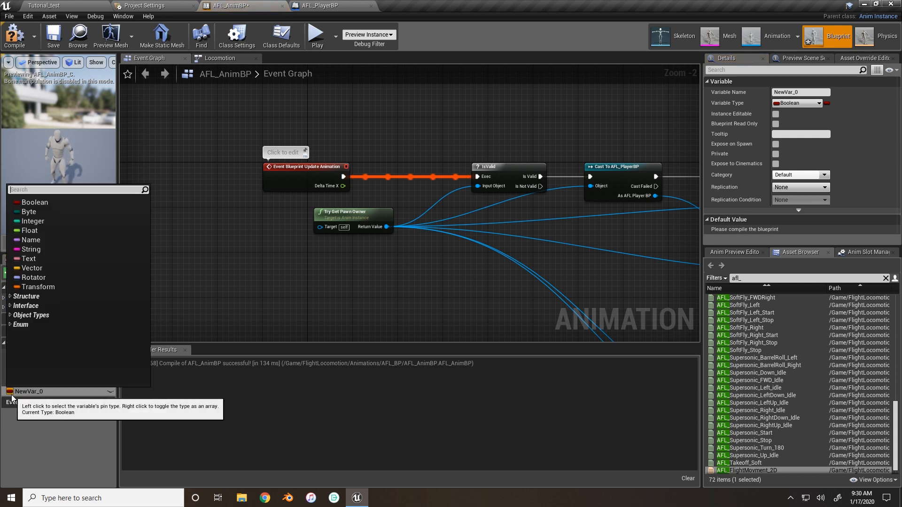
click(35, 240)
click(44, 393)
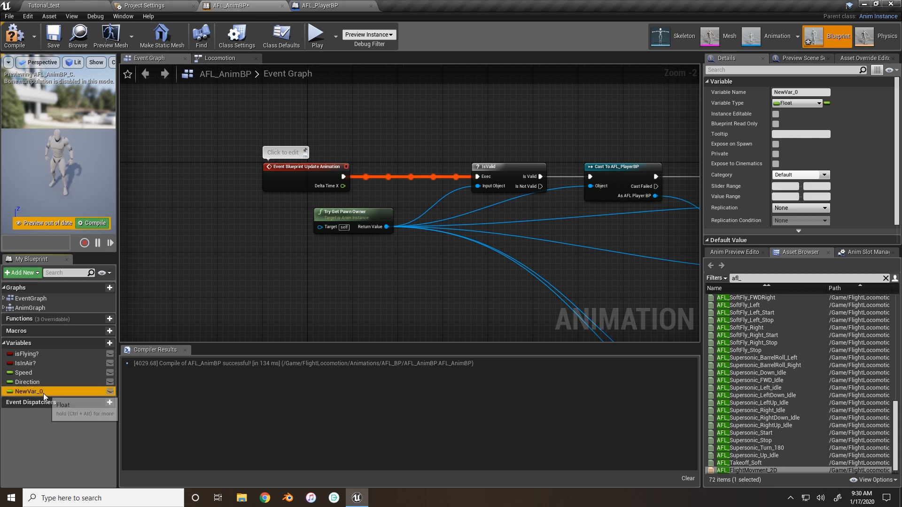
click(40, 392)
key(ctrl+a)
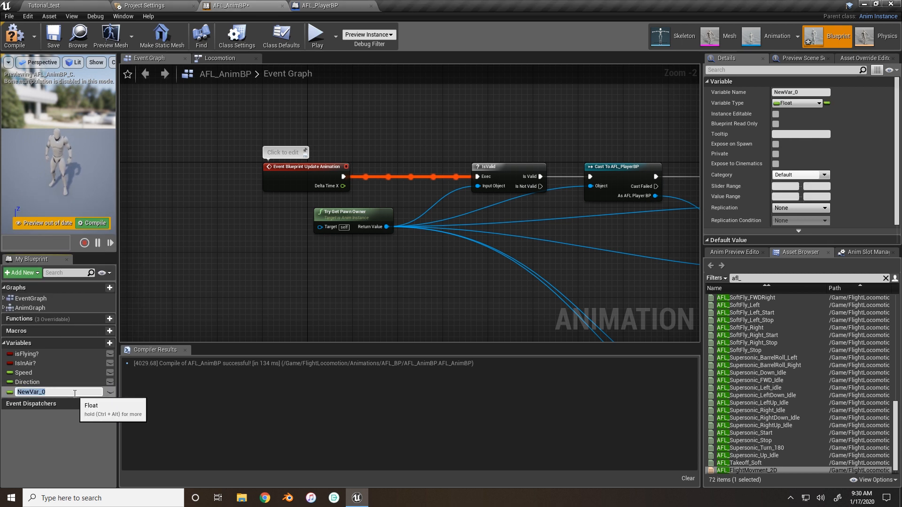
text(Pitch)
key(Return)
Add two more float variables named Yaw and Time.
click(102, 344)
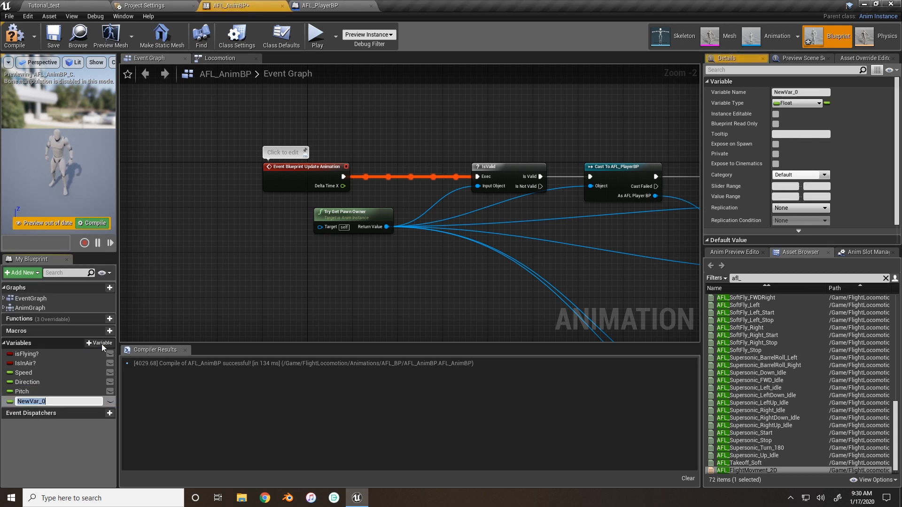
text(Yaw)
key(Return)
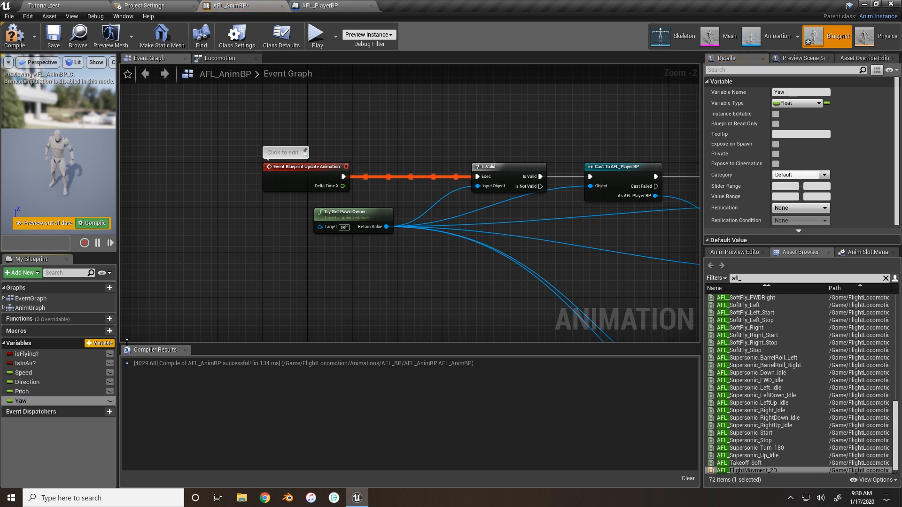
click(99, 344)
text(Time)
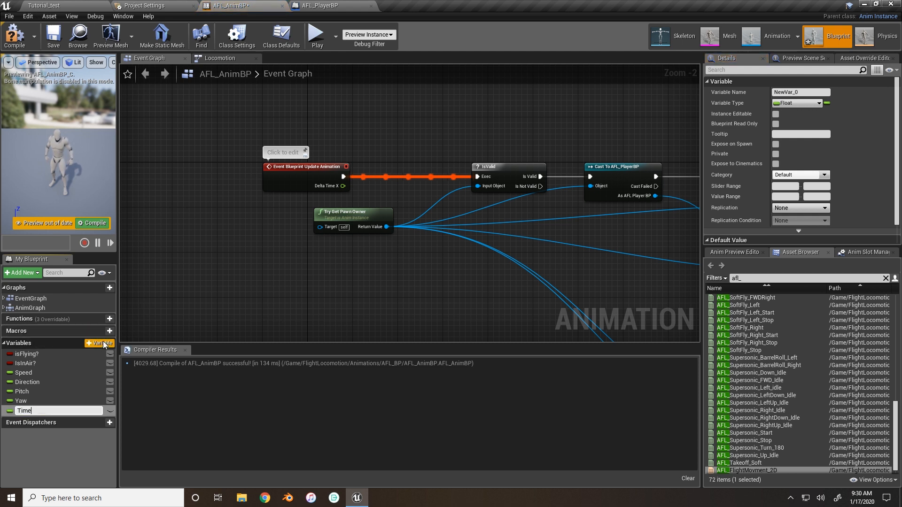
key(Return)
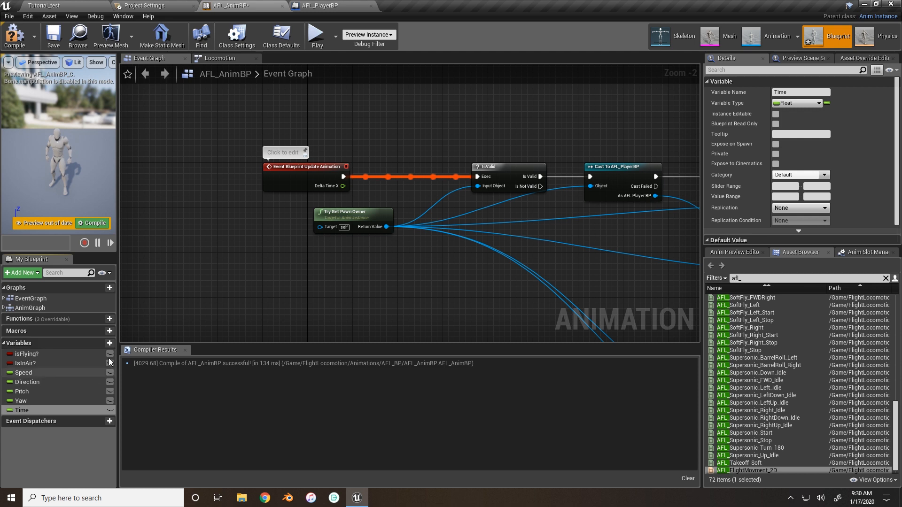
Place a Set Time node between Event Blueprint Update Animation and IsValid, moving the event node back to make room.
click(25, 412)
drag(24, 414, 378, 159)
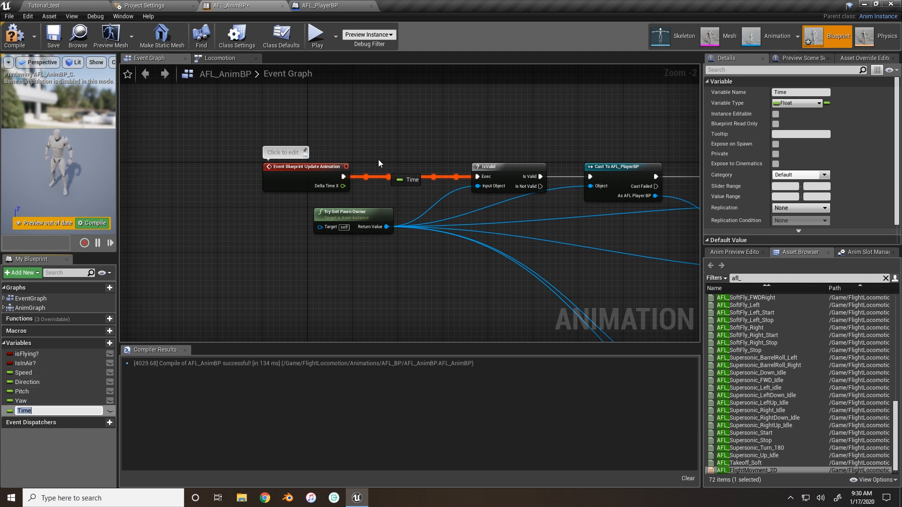
click(389, 178)
drag(321, 181, 270, 182)
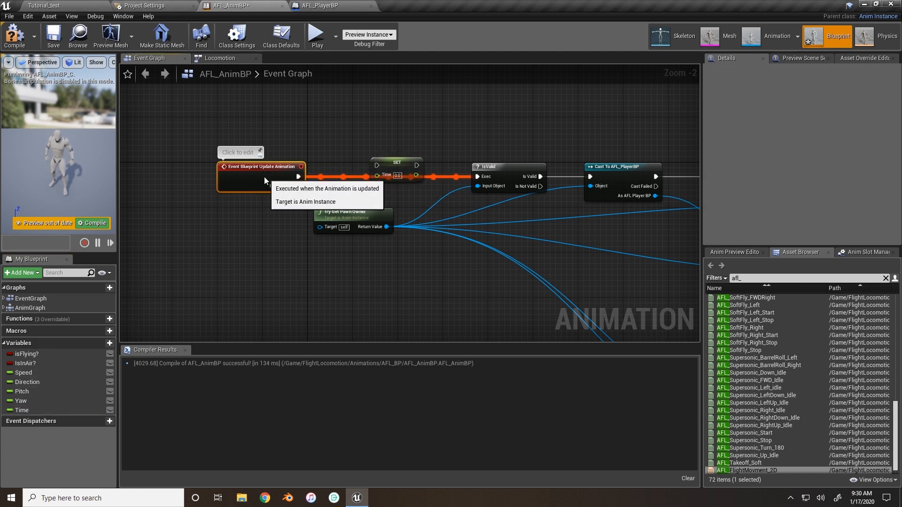
drag(392, 163, 386, 168)
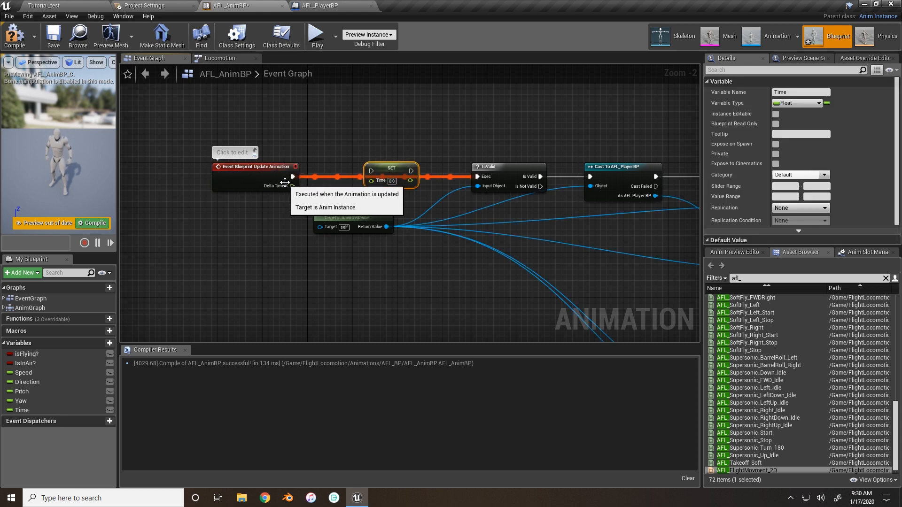
Route the update event's execution through Set Time to IsValid, feed Delta Time X into Time, and compile the blueprint.
drag(291, 177, 476, 176)
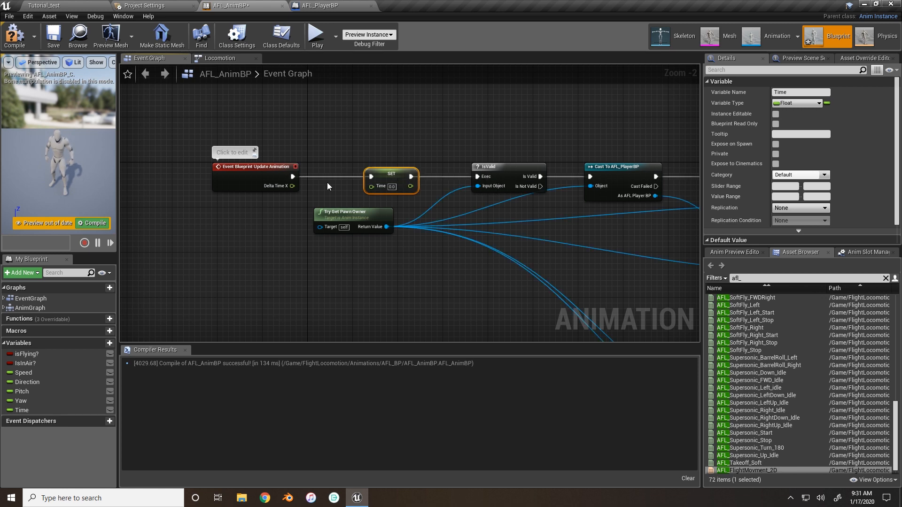
drag(292, 186, 371, 187)
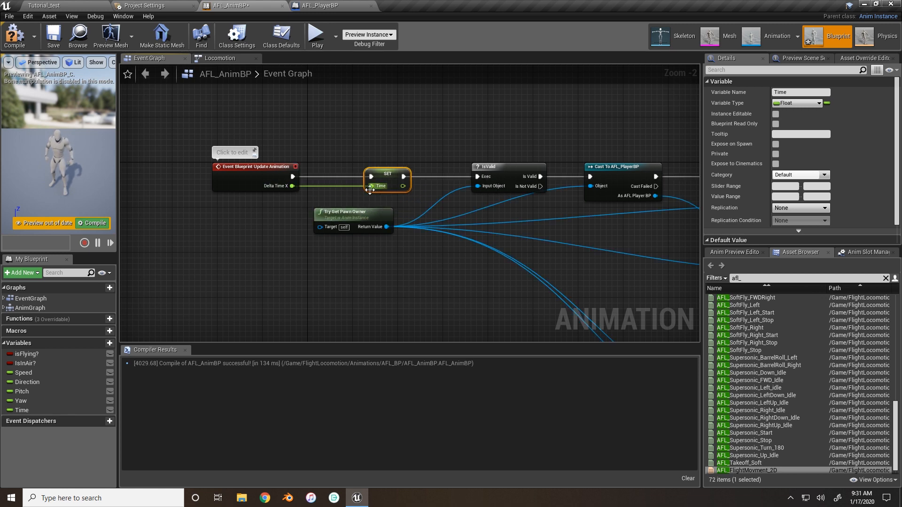
right_drag(376, 197, 326, 189)
click(17, 43)
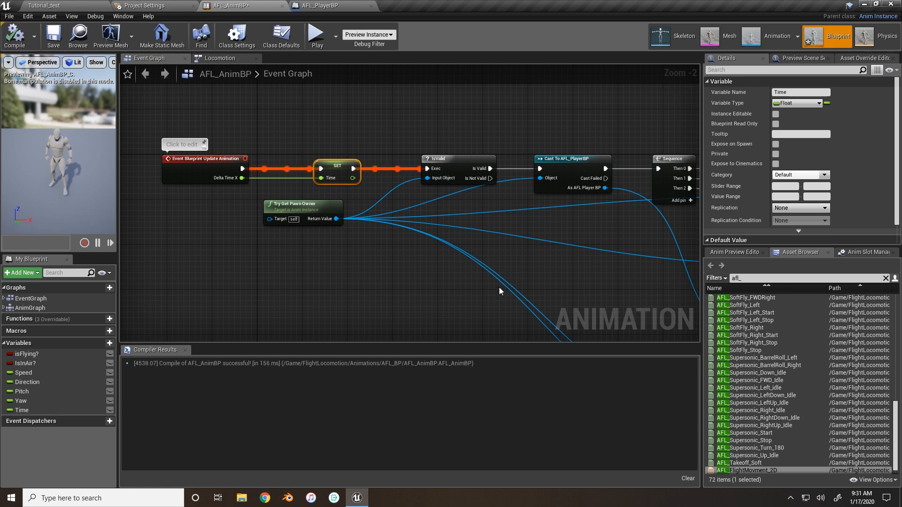
Add a Then 3 output pin to the Sequence node.
right_drag(567, 253, 355, 181)
click(476, 132)
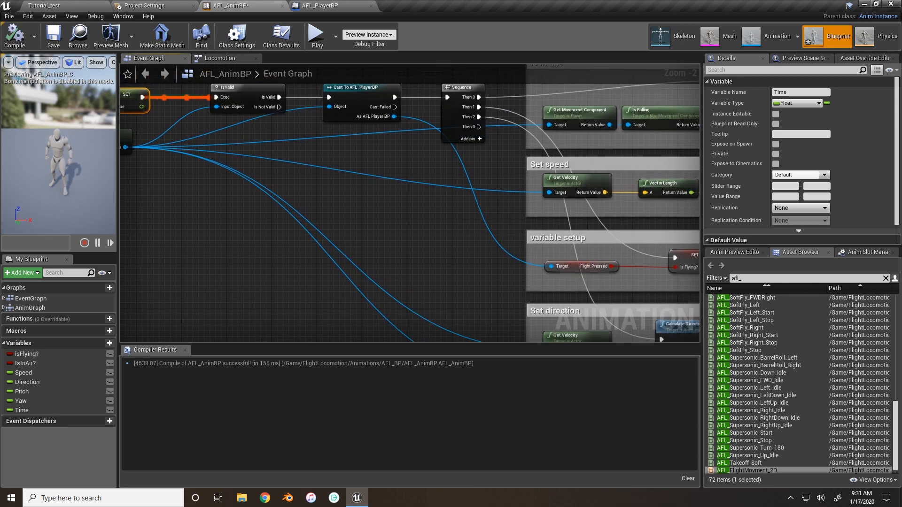
right_drag(497, 235, 324, 83)
right_drag(428, 311, 391, 296)
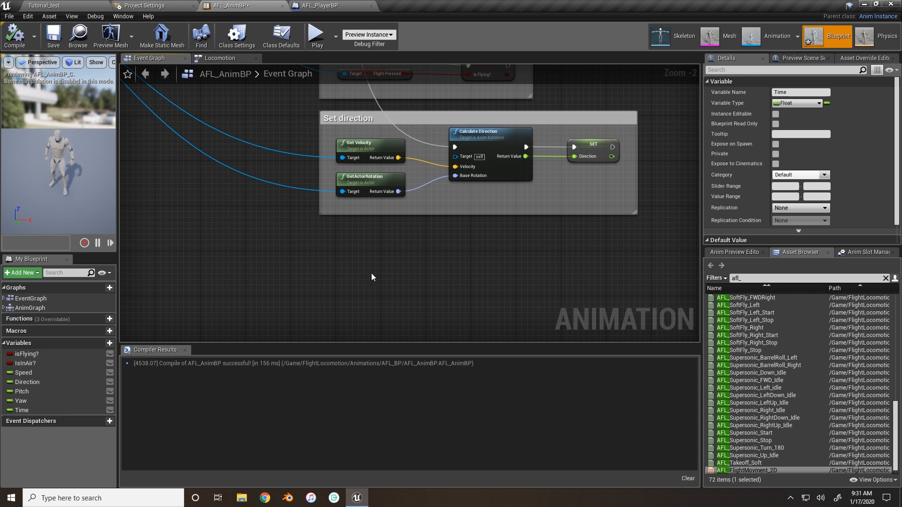
Create a Get Control Rotation node from the cast's As AFL Player BP output and place it below the Set direction group.
right_drag(254, 86, 271, 200)
drag(296, 156, 389, 191)
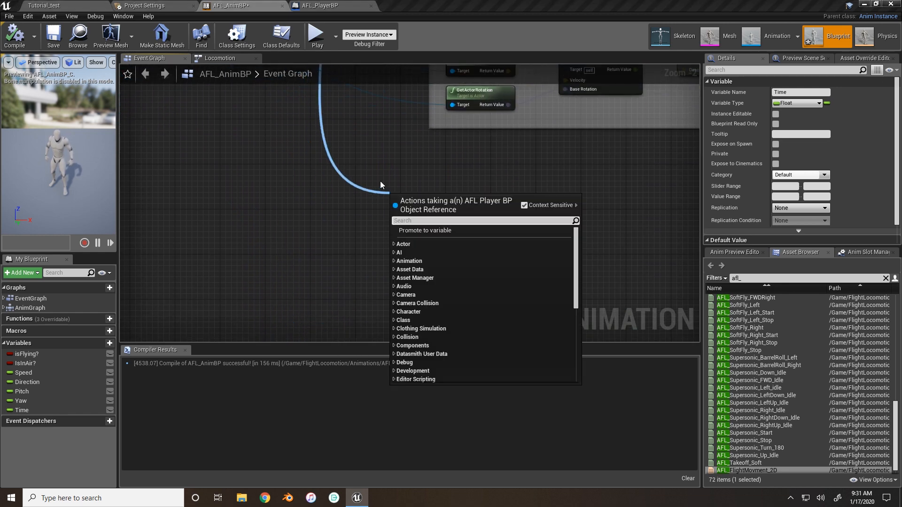
text(get con)
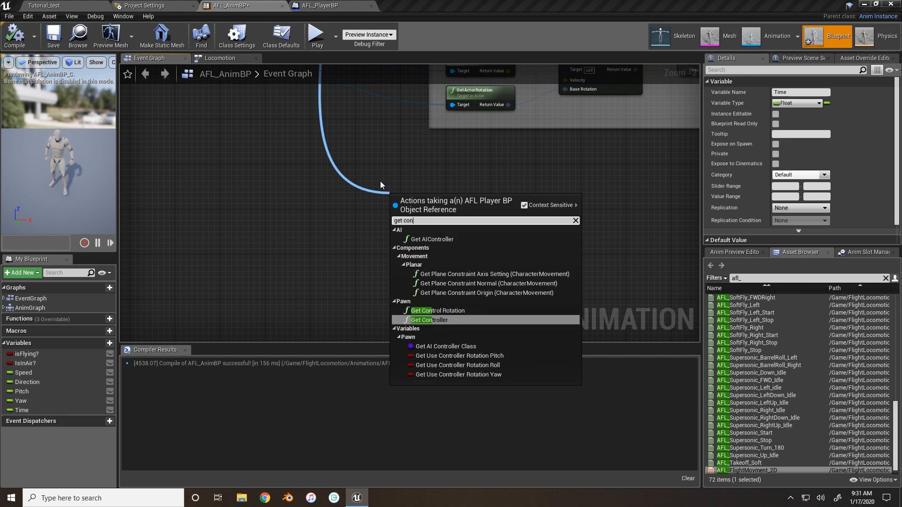
text(t)
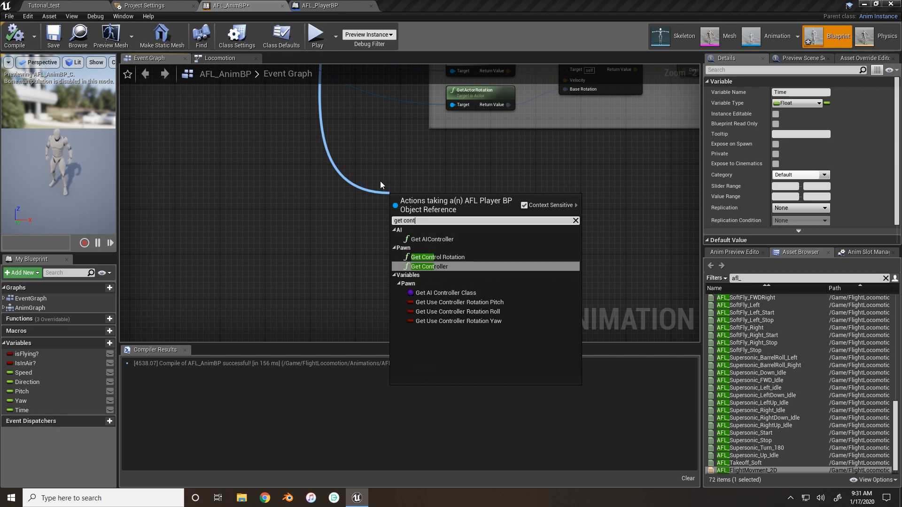
click(450, 258)
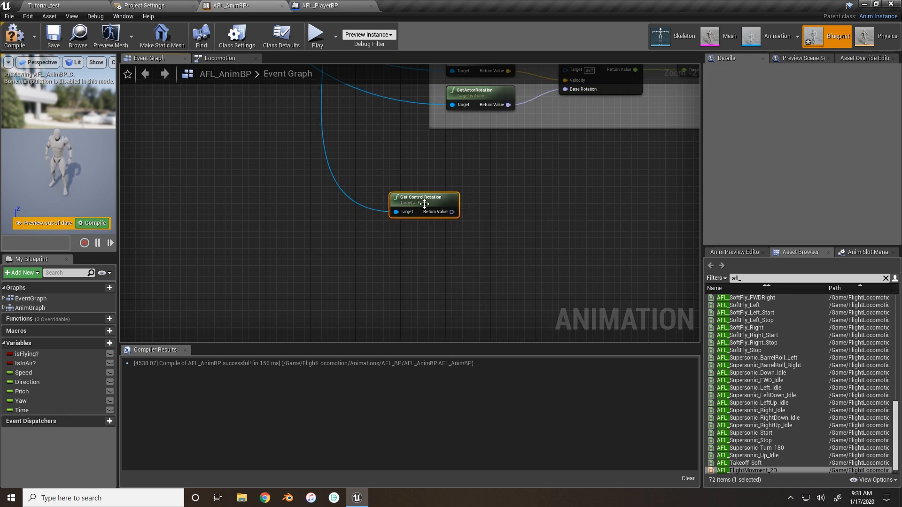
drag(424, 204, 441, 193)
Create a GetActorRotation node from the cast's As AFL Player BP output.
right_drag(380, 100, 428, 245)
right_drag(382, 134, 393, 238)
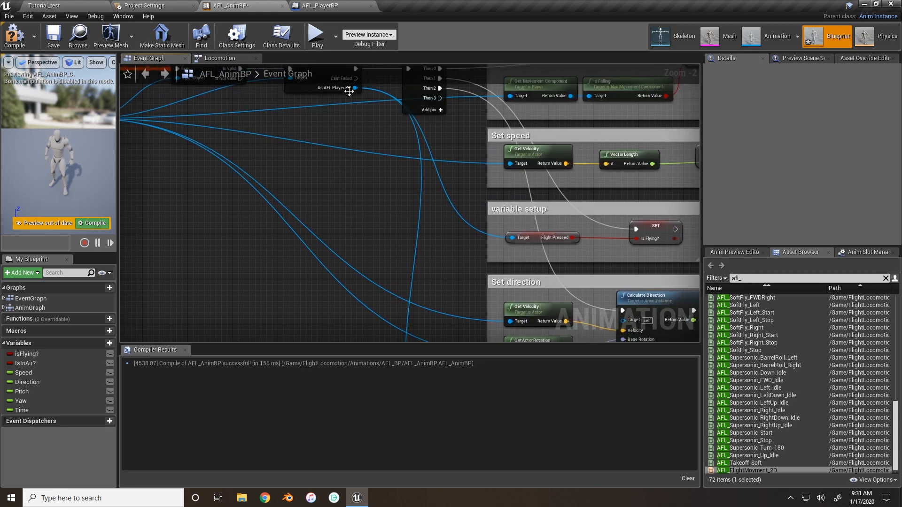
drag(355, 87, 460, 126)
text(actor rotatio)
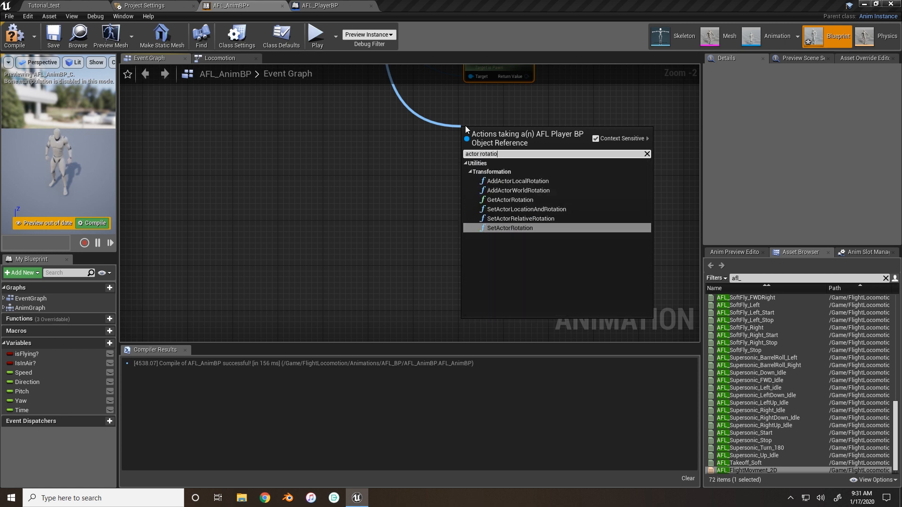
key(Up)
key(Up)
key(Up)
key(Return)
Align GetActorRotation directly beneath Get Control Rotation and move both nodes farther below the Set direction group.
right_drag(472, 134, 418, 248)
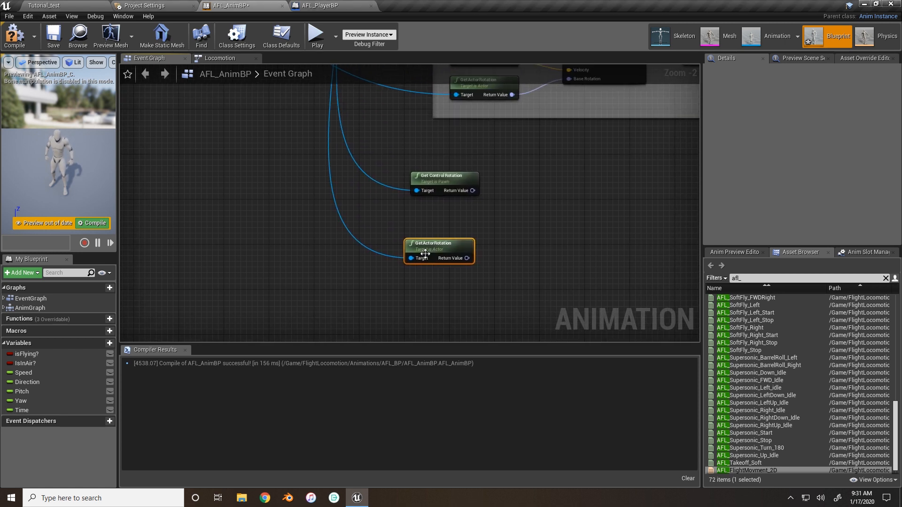
drag(424, 249, 430, 215)
click(439, 168)
drag(439, 172, 441, 212)
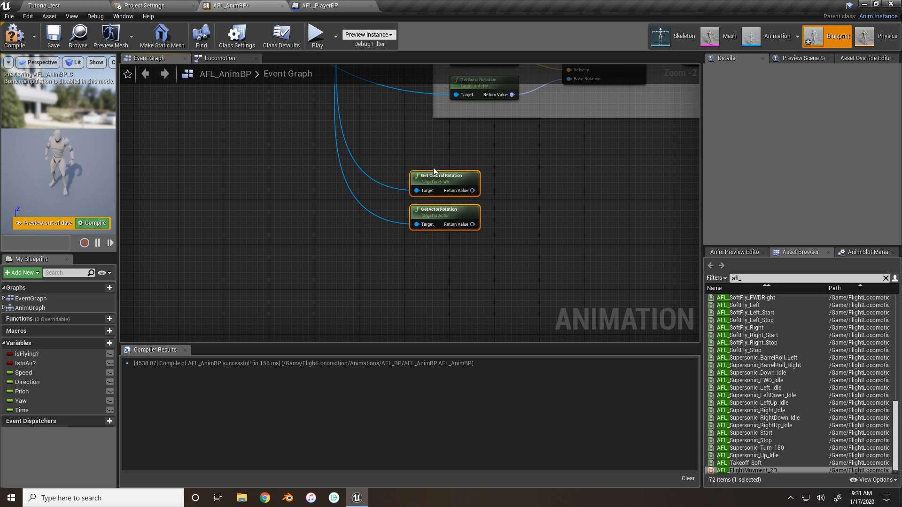
drag(433, 175, 428, 213)
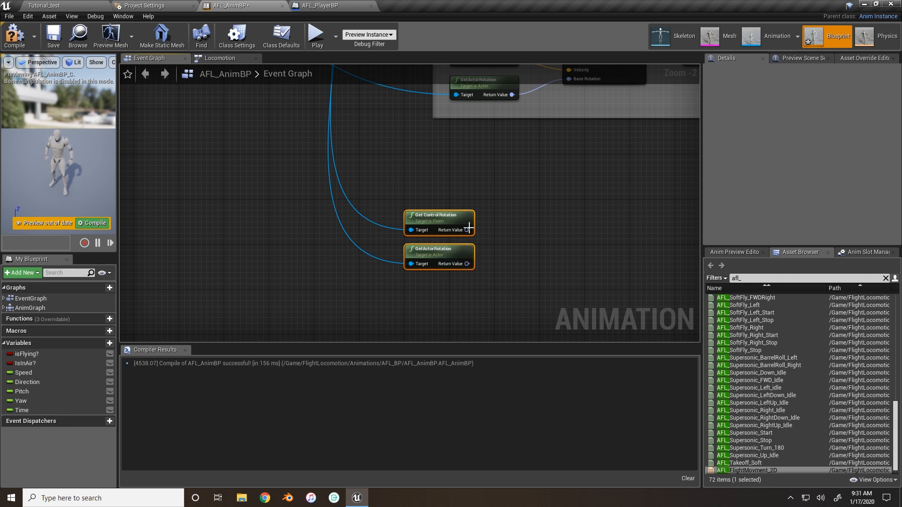
Create a Delta (Rotator) node with Get Control Rotation connected to A and GetActorRotation connected to B.
drag(466, 230, 529, 241)
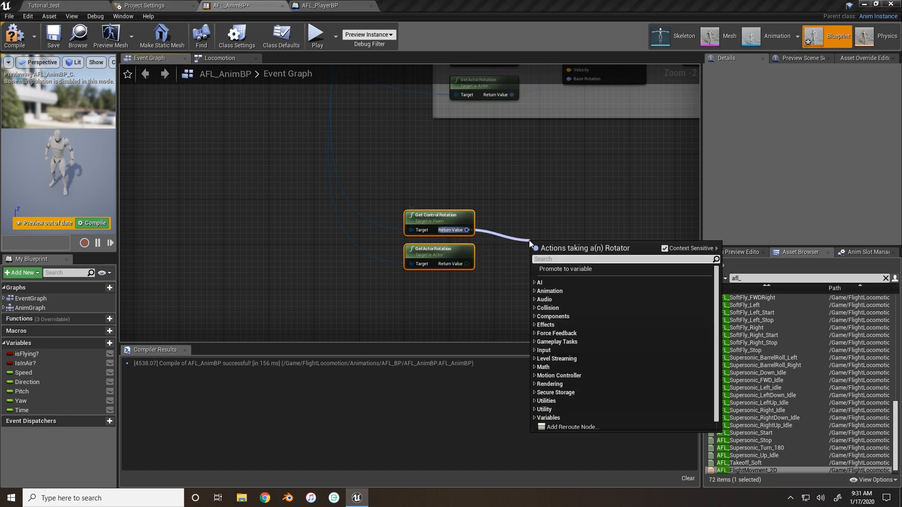
text(delta)
key(Return)
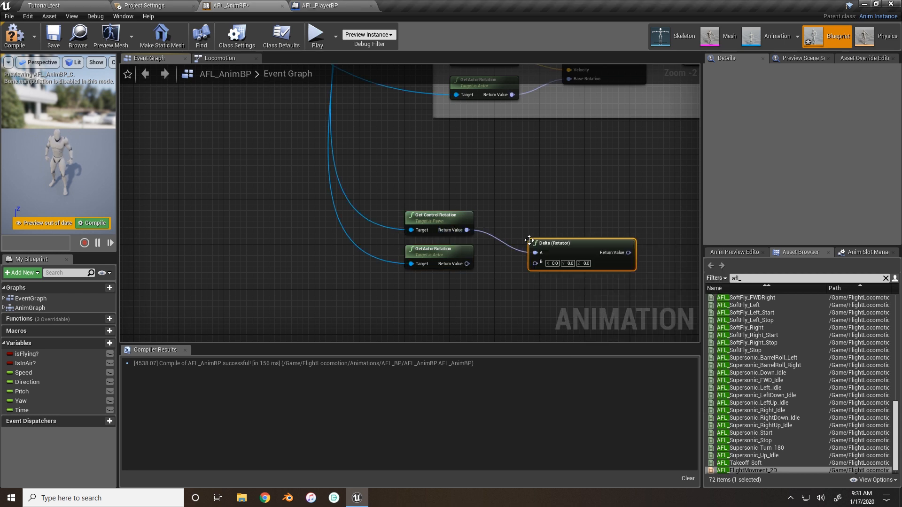
drag(471, 268, 544, 235)
right_drag(544, 235, 501, 264)
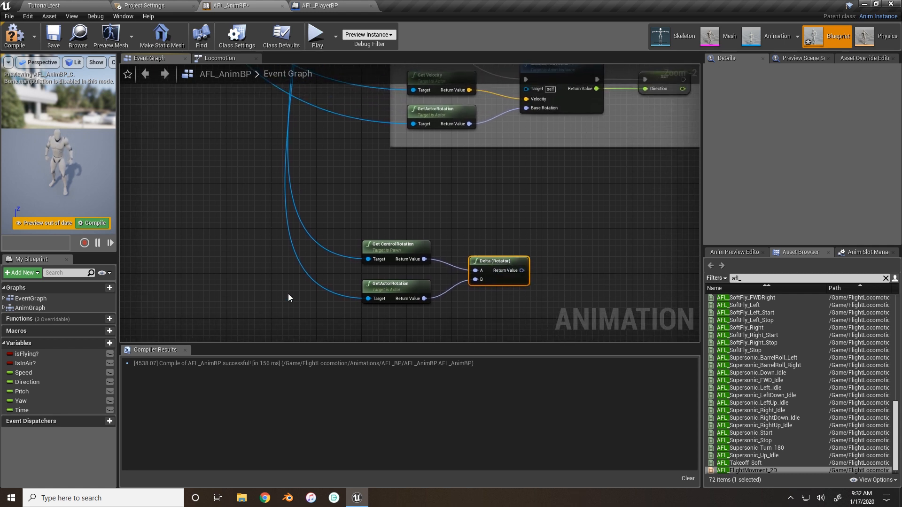
Place getter nodes for the Pitch and Yaw variables above the Get Control Rotation node.
drag(32, 392, 429, 197)
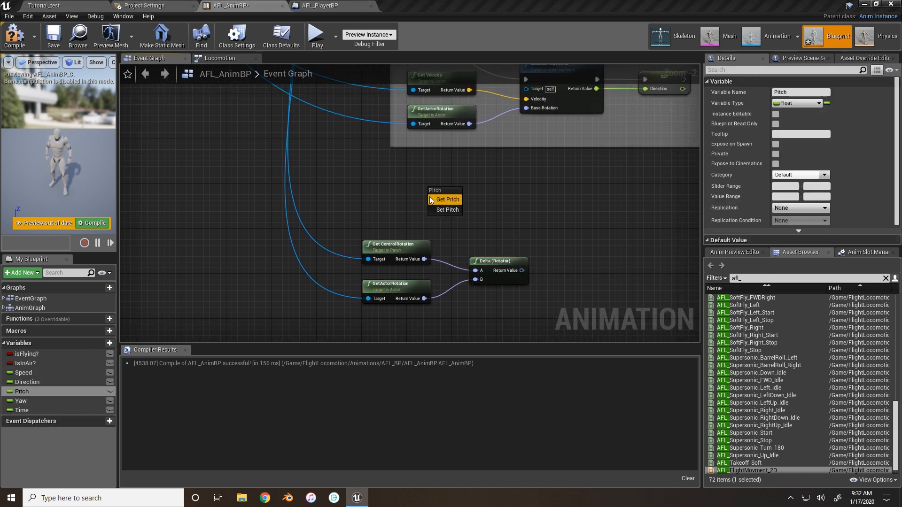
click(446, 199)
drag(28, 401, 556, 197)
click(438, 218)
Create a Make Rotator node from the Pitch getter, then connect Pitch to Y (Pitch) and Yaw to Z (Yaw).
text(m)
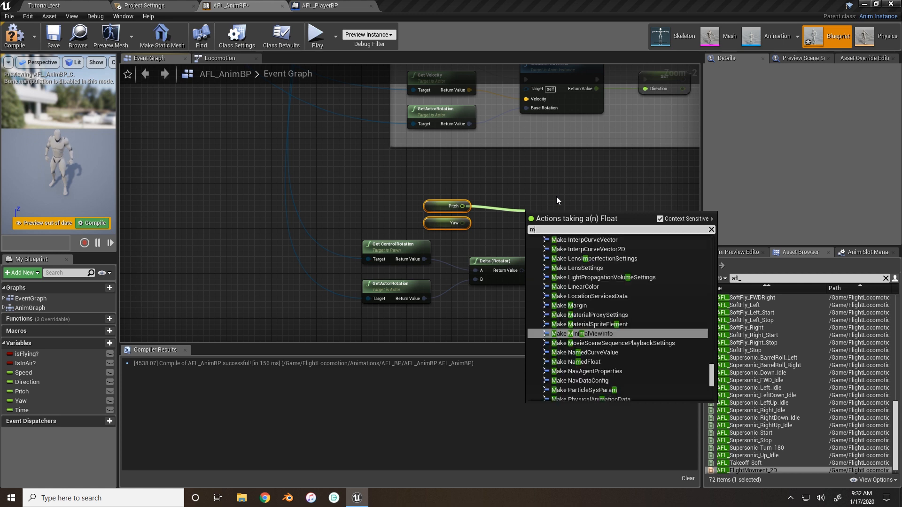
text(ake rot)
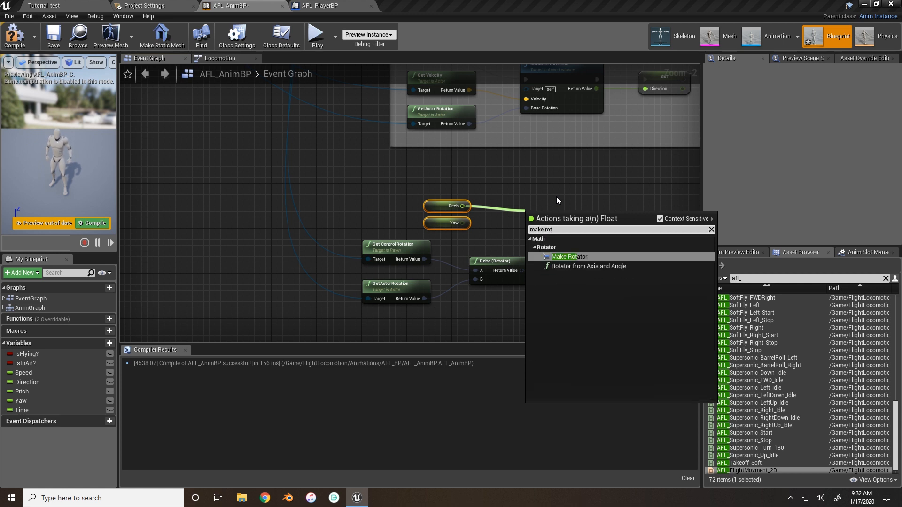
key(Return)
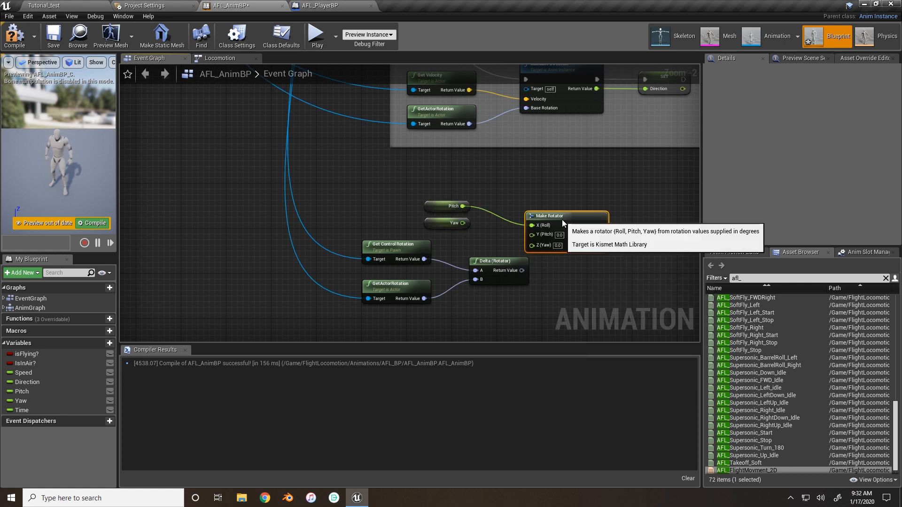
drag(561, 219, 556, 207)
drag(463, 206, 526, 223)
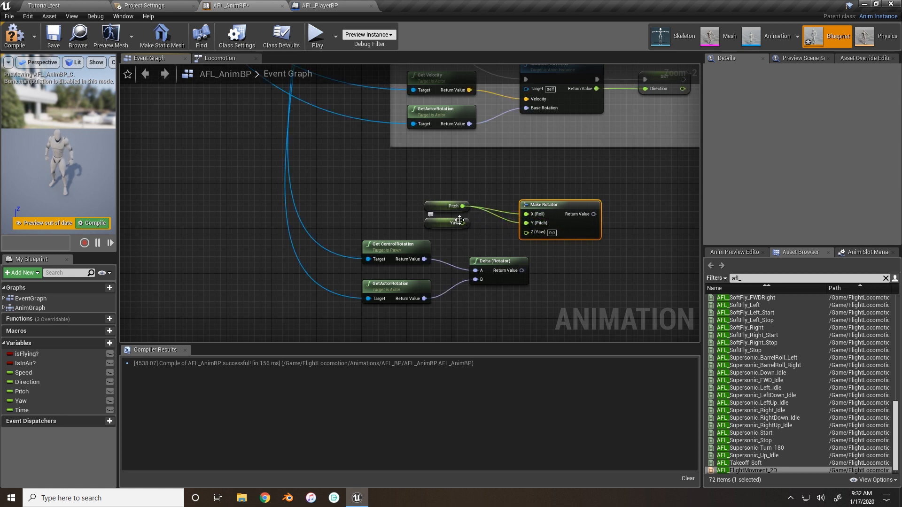
drag(463, 223, 531, 233)
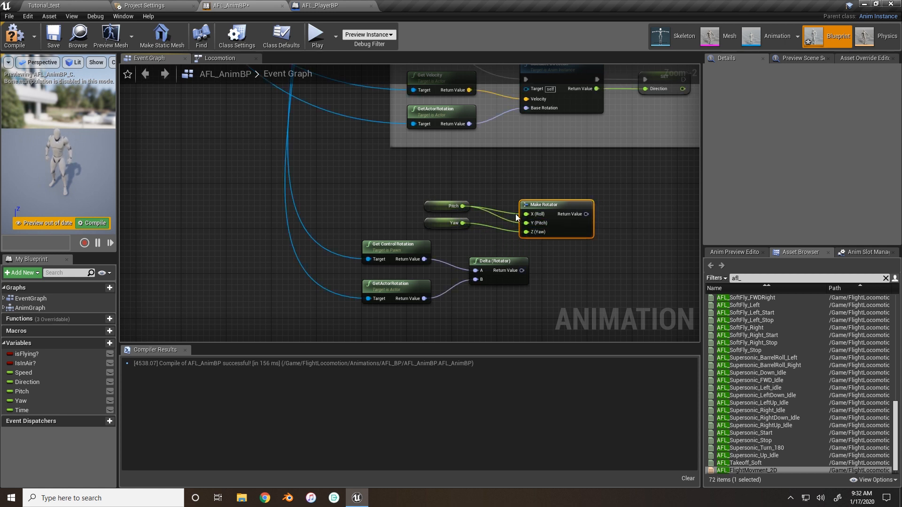
Move the Pitch and Yaw getters together closer to the Make Rotator node, level with its pitch and yaw pins.
right_drag(525, 211, 487, 216)
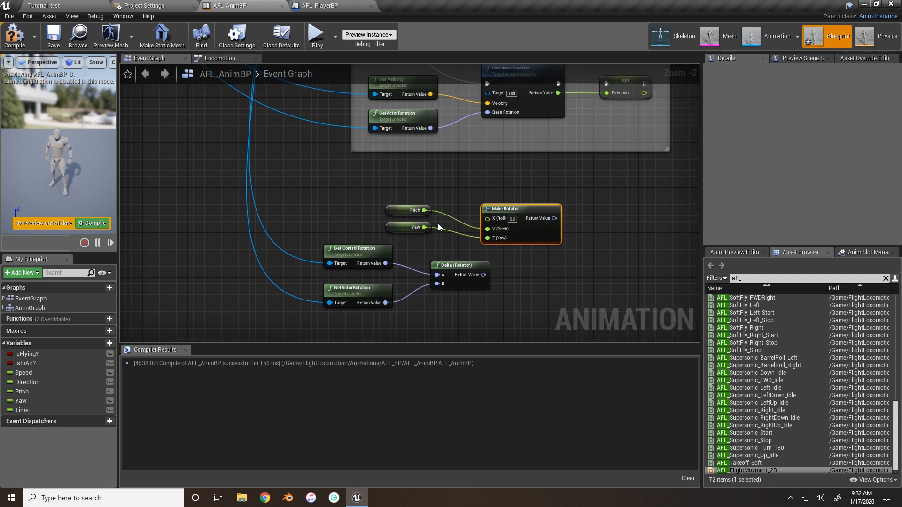
drag(432, 198, 418, 232)
drag(404, 210, 415, 227)
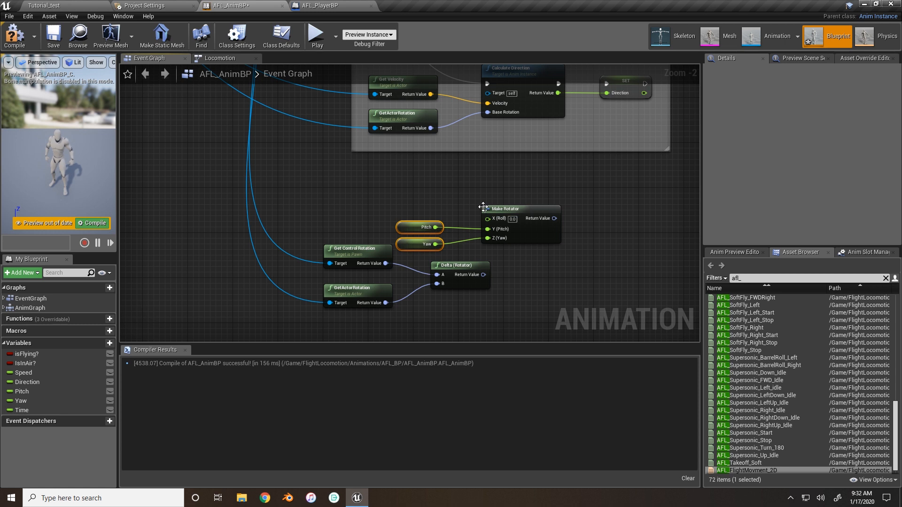
Create an RInterp To node from the Delta (Rotator) Return Value and place it beside the Delta node.
drag(483, 274, 596, 269)
text(r)
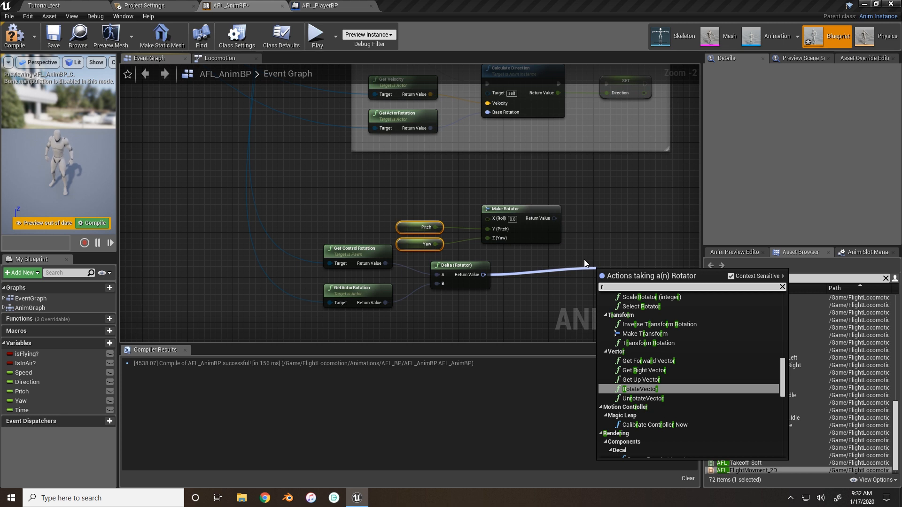
text(interp)
key(Return)
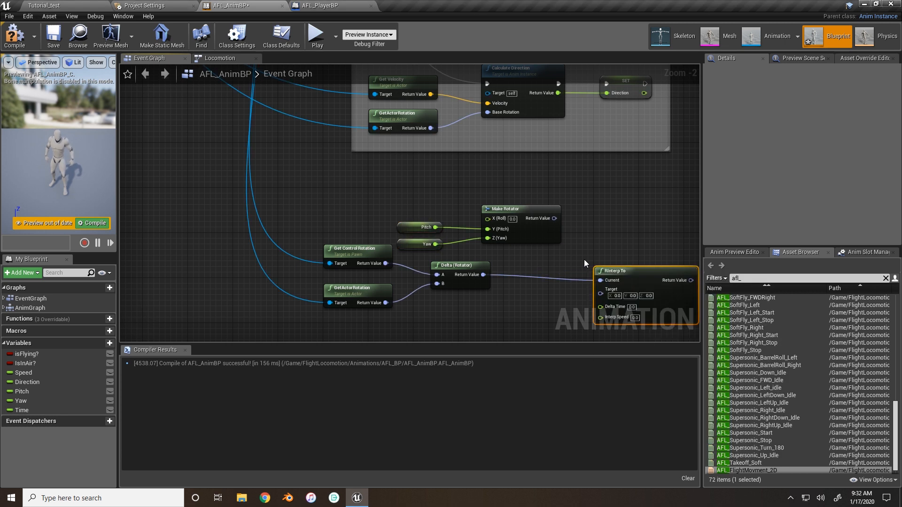
drag(630, 274, 631, 262)
right_drag(632, 216, 593, 224)
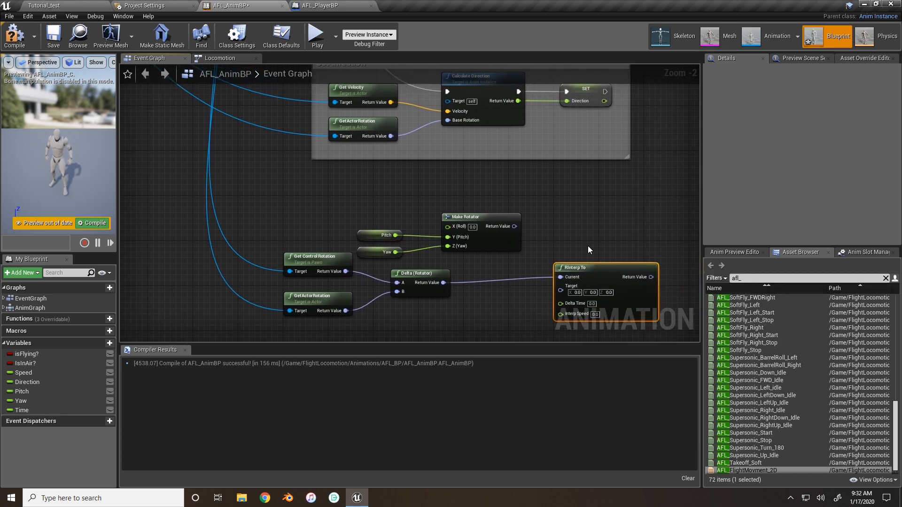
Reconnect the Delta (Rotator) result to RInterp To's Target and connect the Make Rotator Return Value to Current.
right_click(559, 280)
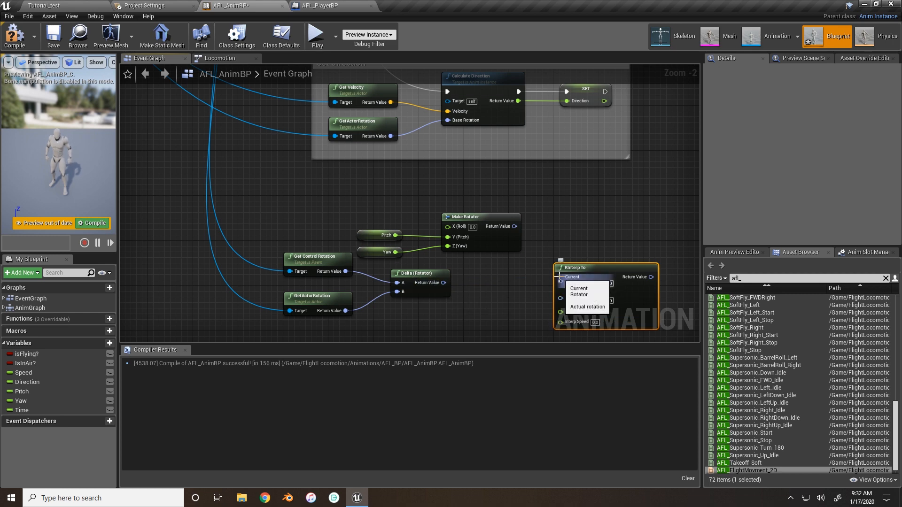
click(570, 290)
drag(559, 296, 443, 283)
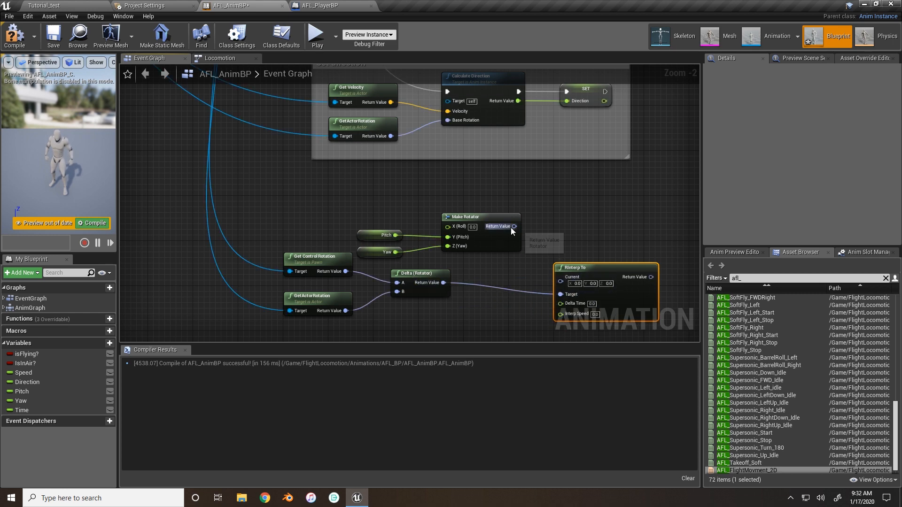
drag(514, 226, 583, 254)
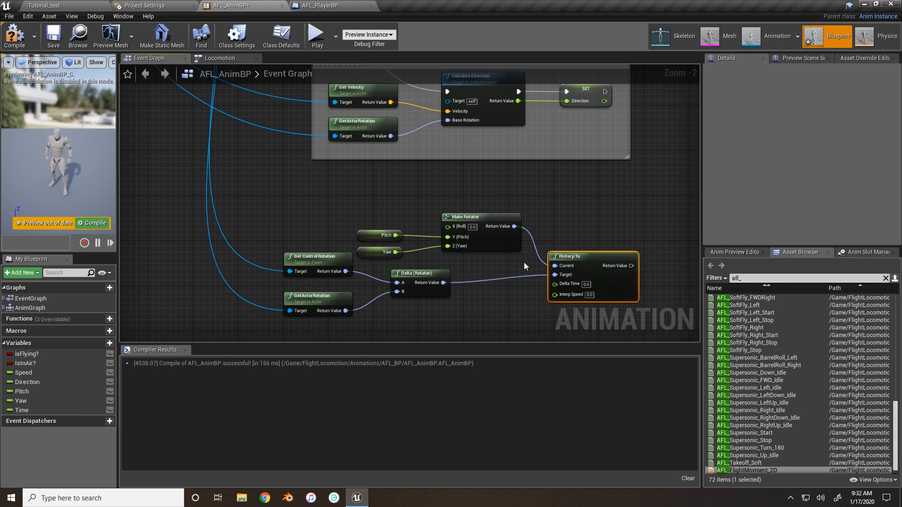
Shift RInterp To slightly upward and feed its Delta Time from a Time variable getter placed beneath it.
right_drag(582, 228, 540, 224)
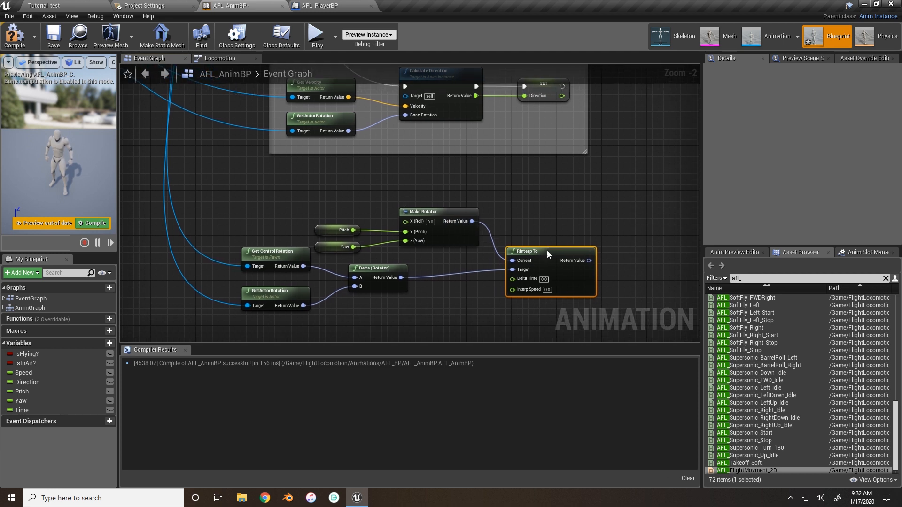
drag(547, 251, 551, 240)
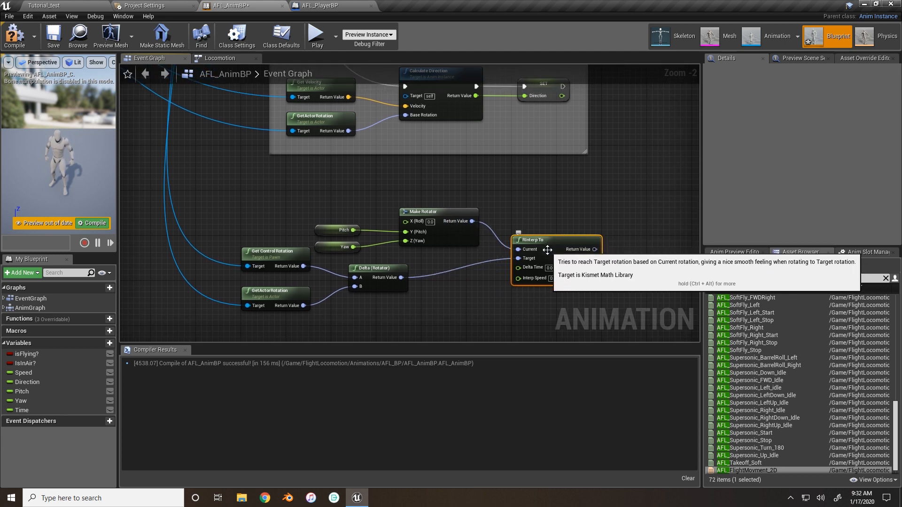
drag(45, 406, 524, 267)
drag(462, 274, 450, 298)
Create a Break Rotator node from RInterp To's Return Value and align it level with RInterp To.
right_drag(532, 301, 409, 317)
right_drag(488, 321, 428, 329)
drag(414, 274, 480, 277)
text(break)
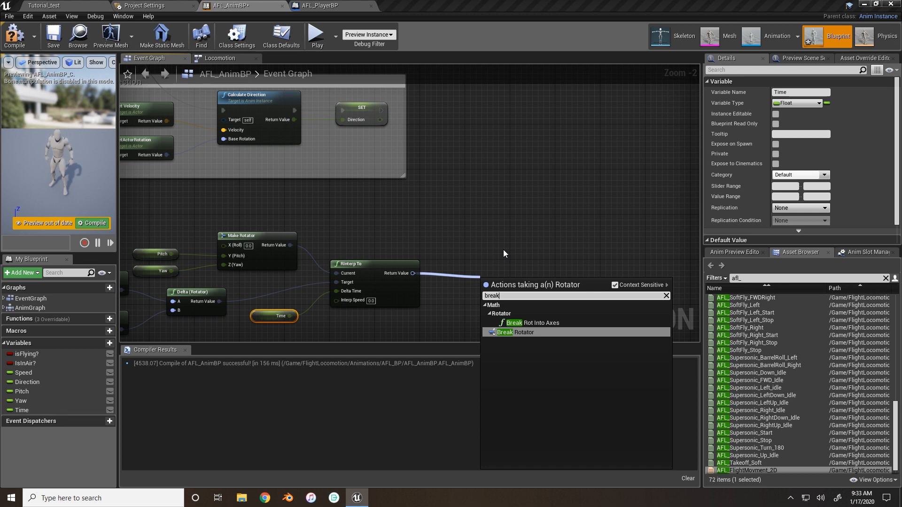
key(Return)
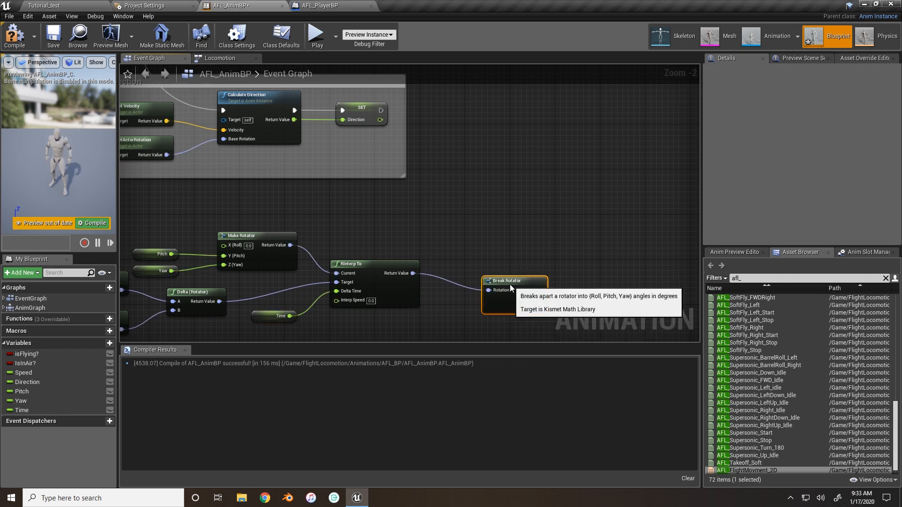
drag(509, 283, 479, 269)
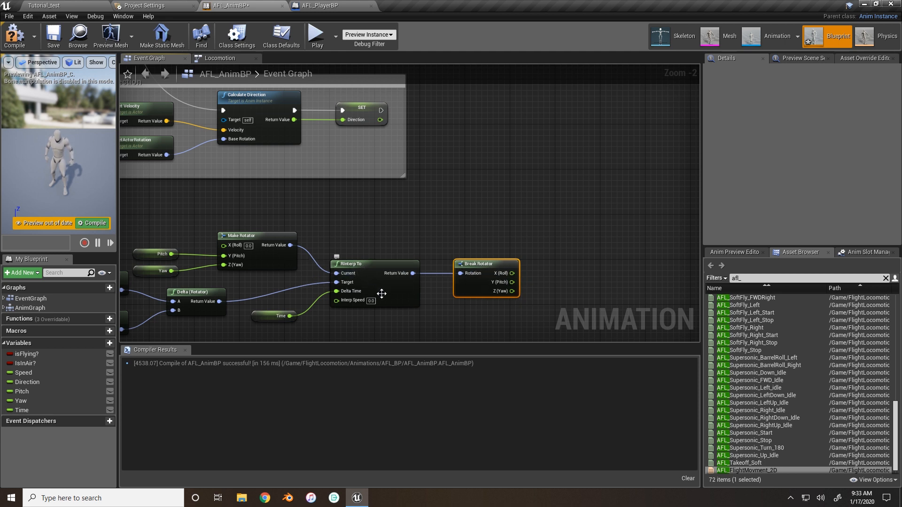
Create a Clamp Angle node from the Y (Pitch) output of Break Rotator.
drag(512, 282, 560, 255)
text(clam)
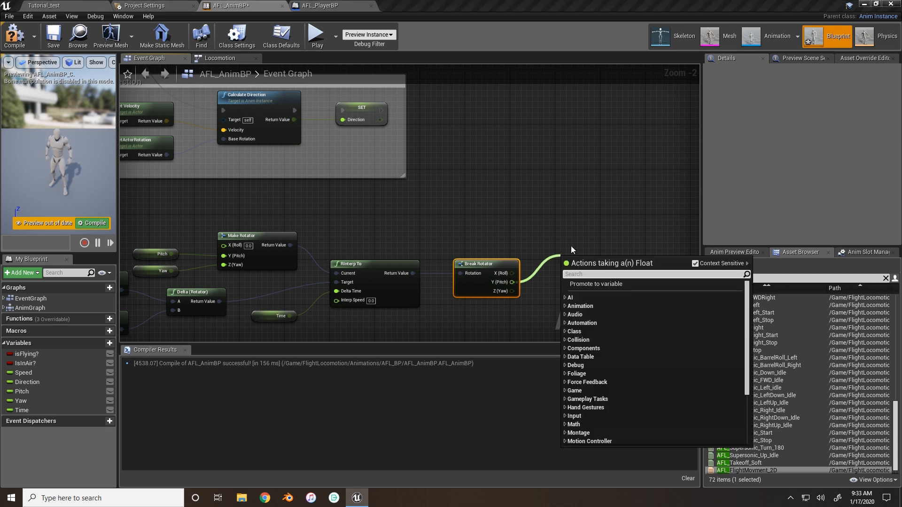
text(p)
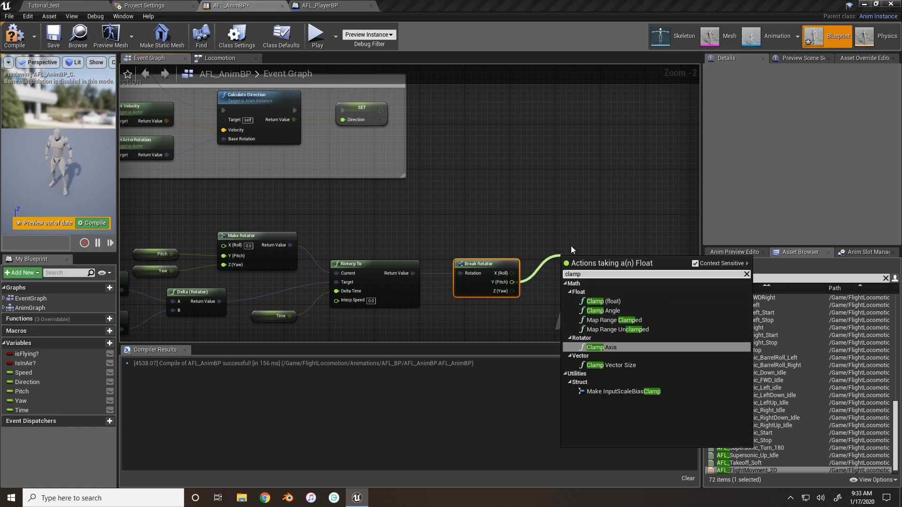
key(Up)
key(Up)
key(Up)
key(Return)
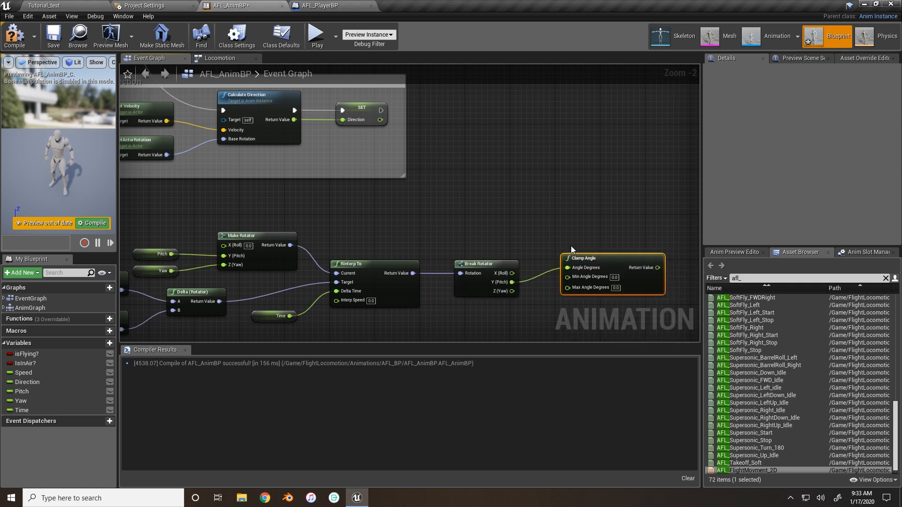
Set the pitch Clamp Angle's Min Angle Degrees to -90 and Max Angle Degrees to 90, then move it closer to Break Rotator.
click(614, 277)
text(-90)
key(Return)
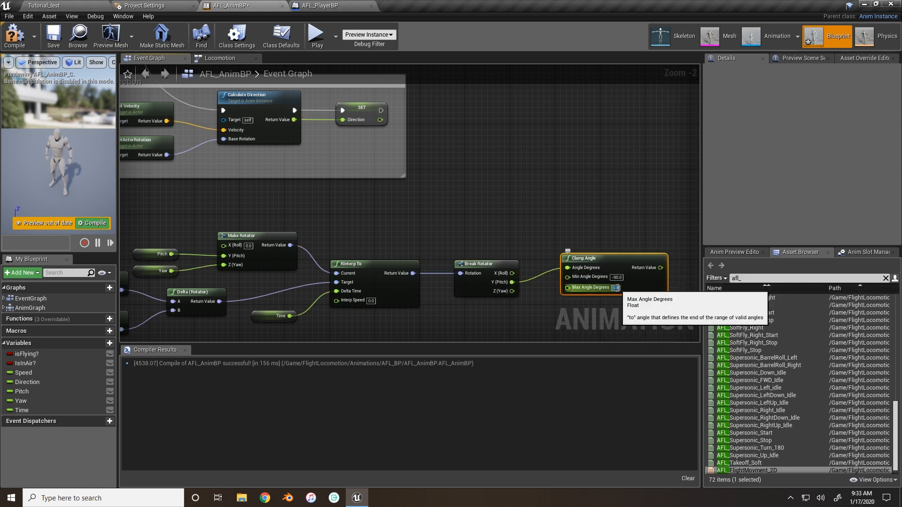
click(615, 287)
text(90)
drag(616, 266, 598, 248)
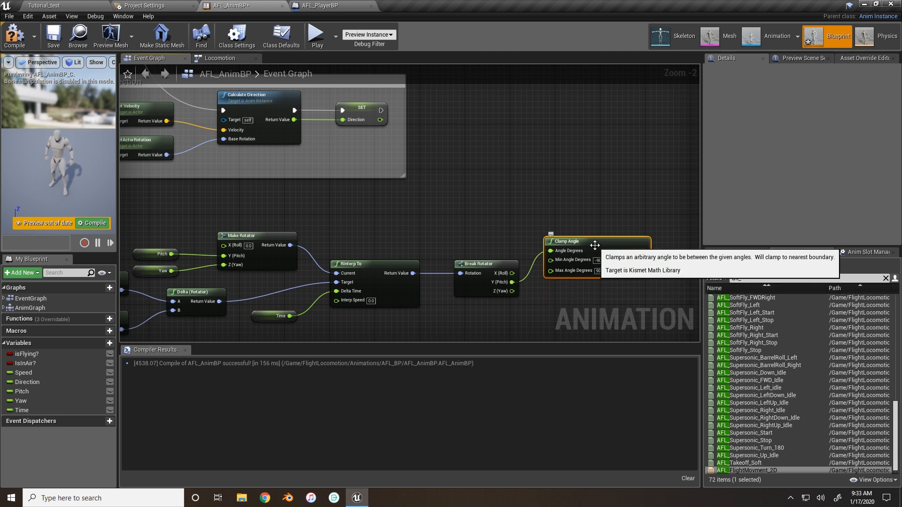
Add Set nodes for Yaw and Pitch above Clamp Angle, and connect the clamped angle to the Set Pitch node.
right_drag(570, 259, 469, 298)
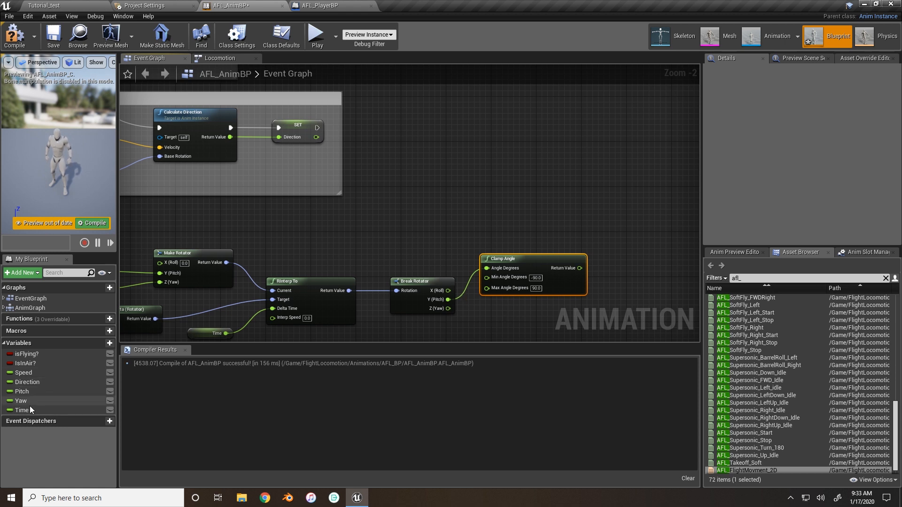
drag(29, 404, 448, 226)
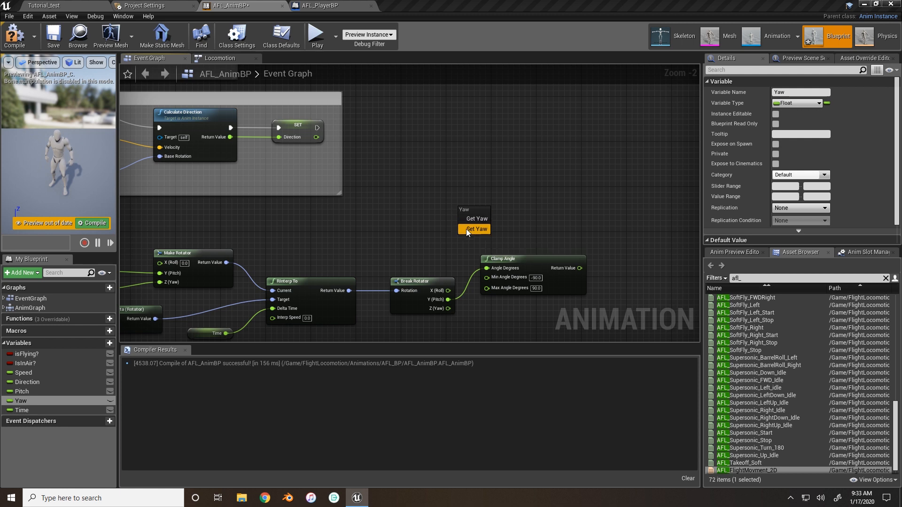
click(473, 230)
drag(23, 391, 568, 231)
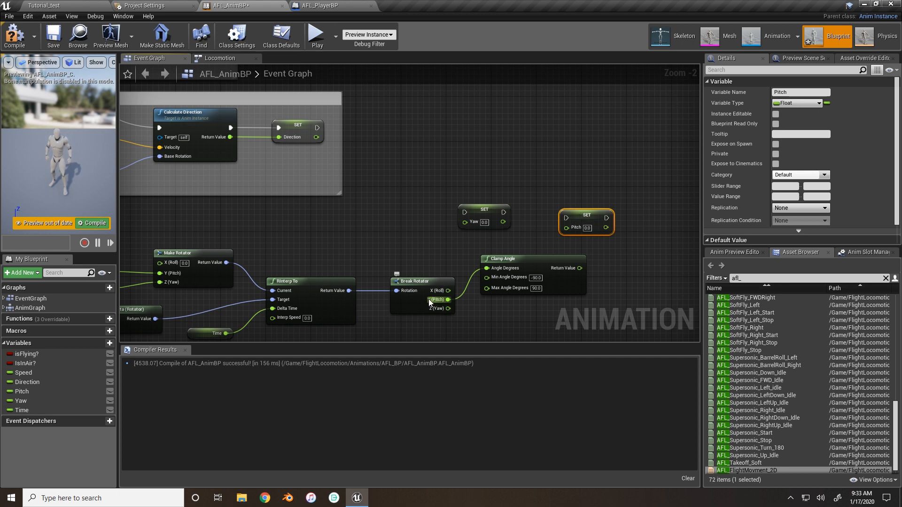
drag(530, 273, 567, 227)
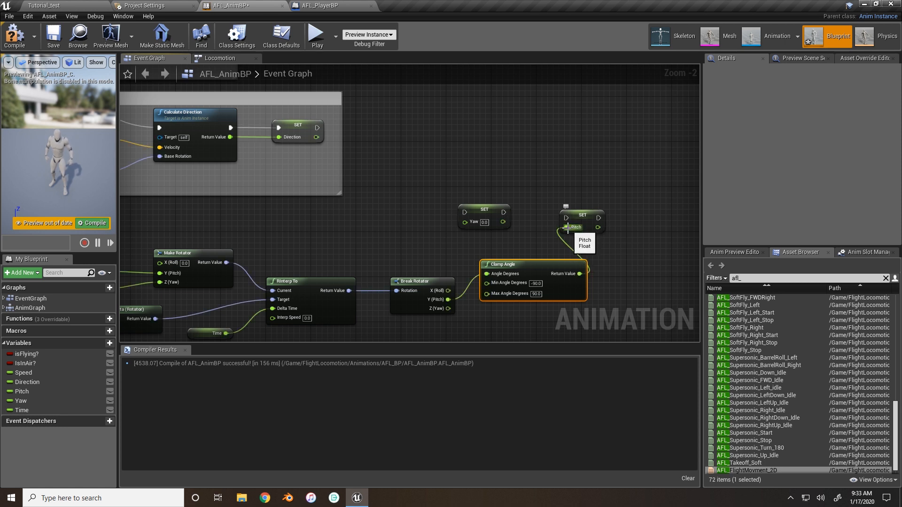
Create a second Clamp Angle node from the Z (Yaw) output of Break Rotator.
drag(444, 309, 466, 321)
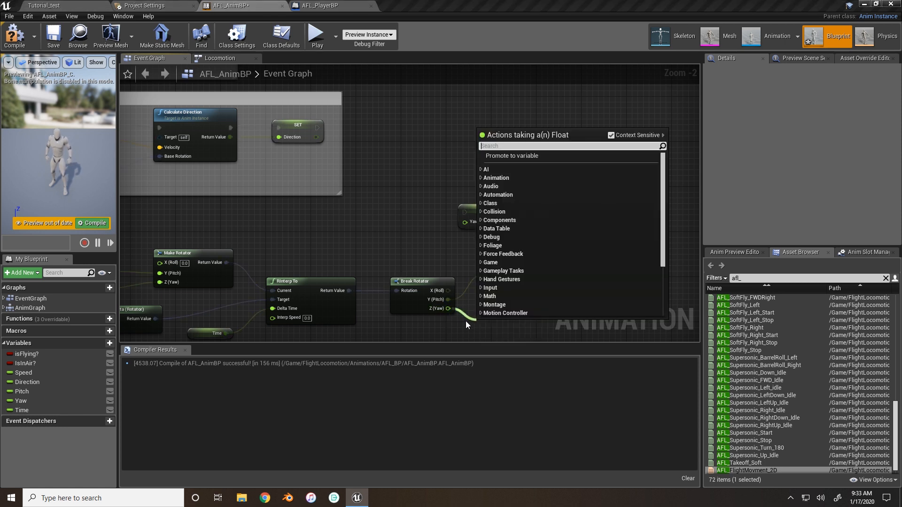
text(clamp)
key(Up)
key(Up)
key(Up)
key(Up)
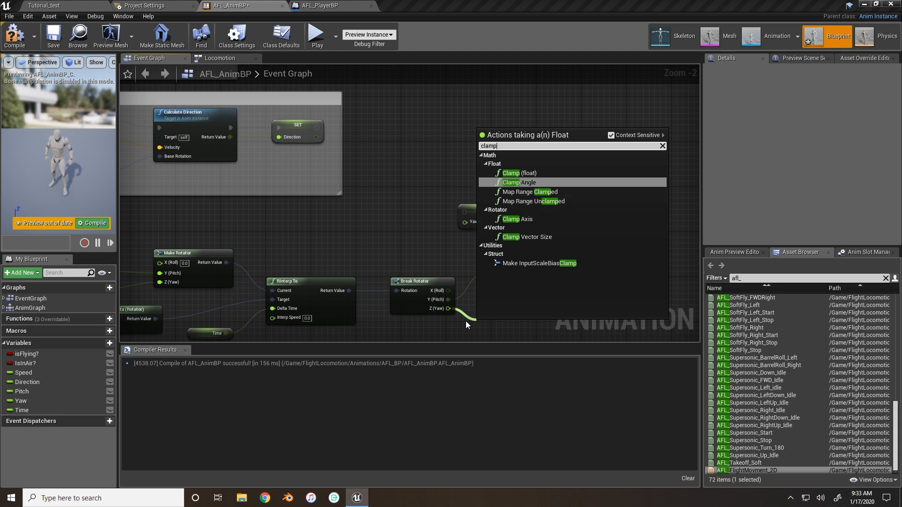
key(Return)
Limit the yaw Clamp Angle to a minimum of -90 and maximum of 90 degrees, and connect its Return Value to Set Yaw.
right_drag(569, 290, 559, 268)
click(518, 323)
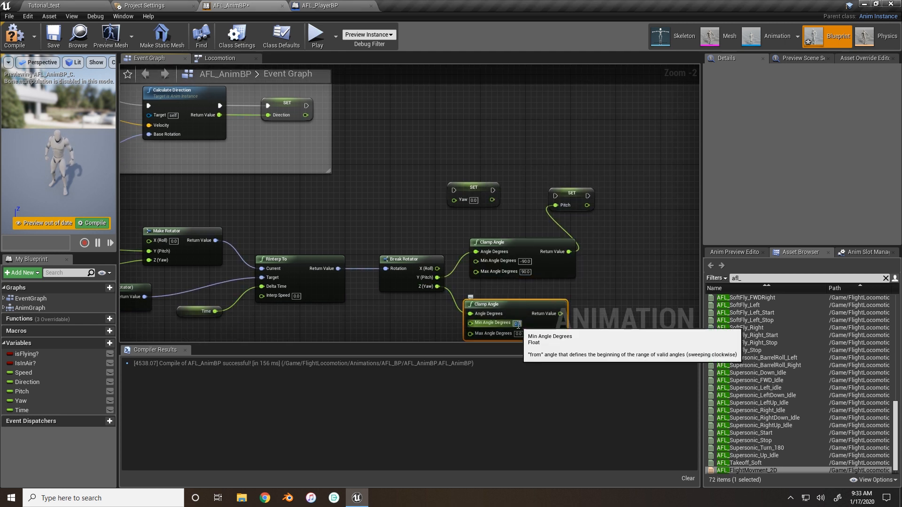
text(-90)
click(519, 334)
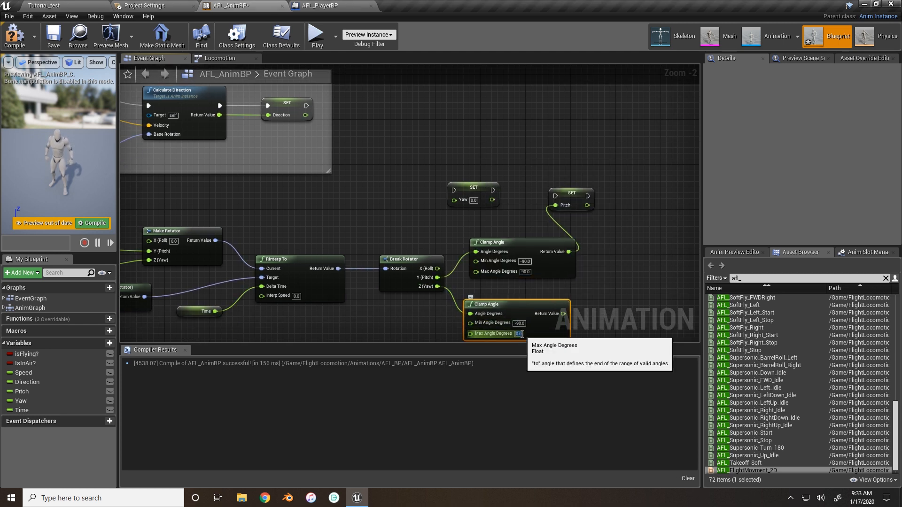
drag(564, 313, 628, 199)
Chain execution through Set Pitch to Set Yaw, routing the incoming wire through a reroute node below the Set direction group.
right_drag(540, 182, 602, 221)
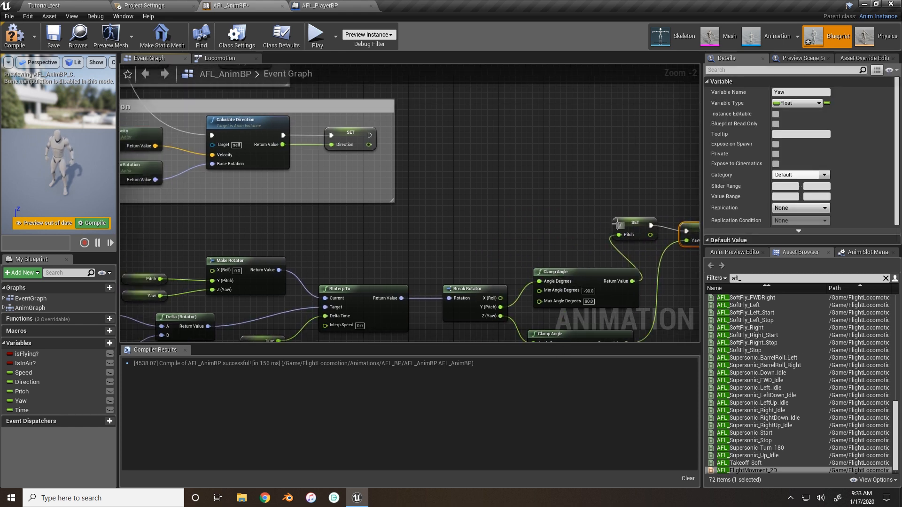
drag(618, 226, 482, 185)
right_drag(546, 258, 515, 245)
right_drag(655, 303, 539, 194)
scroll(539, 193, down, 1)
double_click(563, 188)
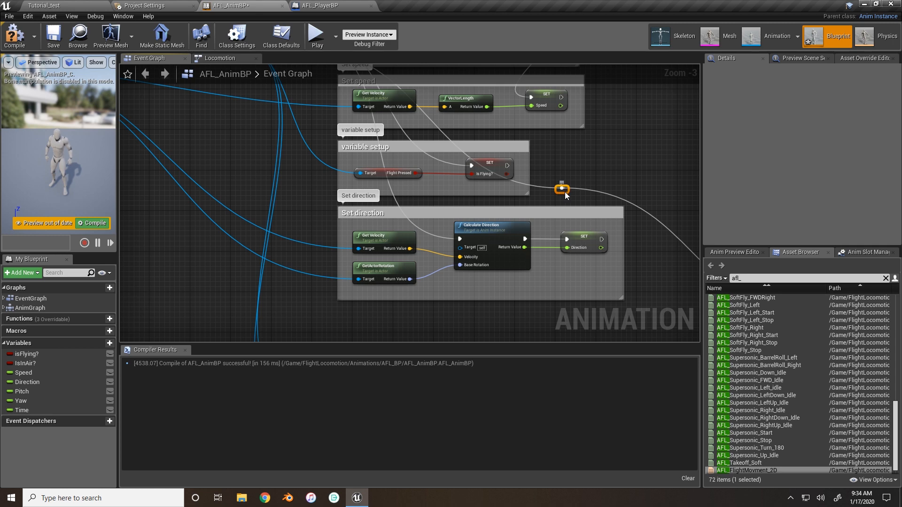
drag(565, 191, 340, 128)
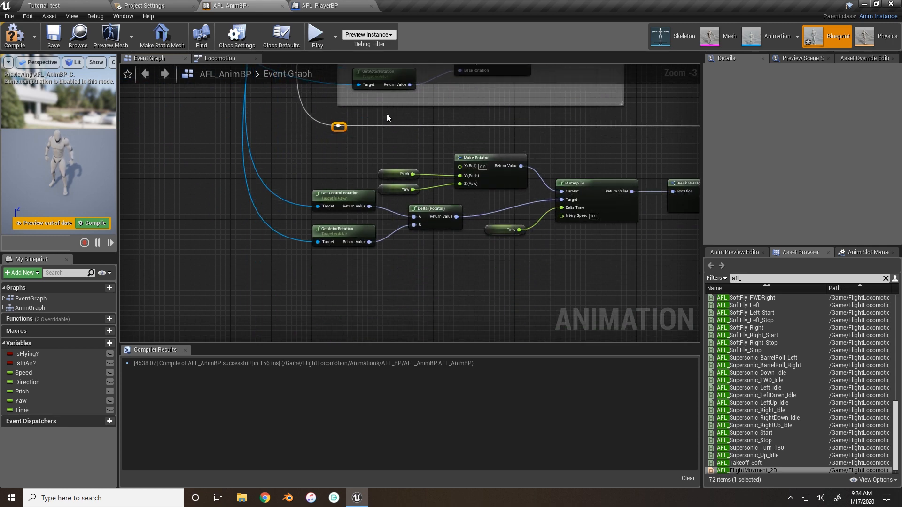
Align the Set Yaw node level with the Set Pitch node.
right_drag(387, 114, 328, 257)
right_drag(473, 268, 363, 218)
right_drag(508, 238, 467, 214)
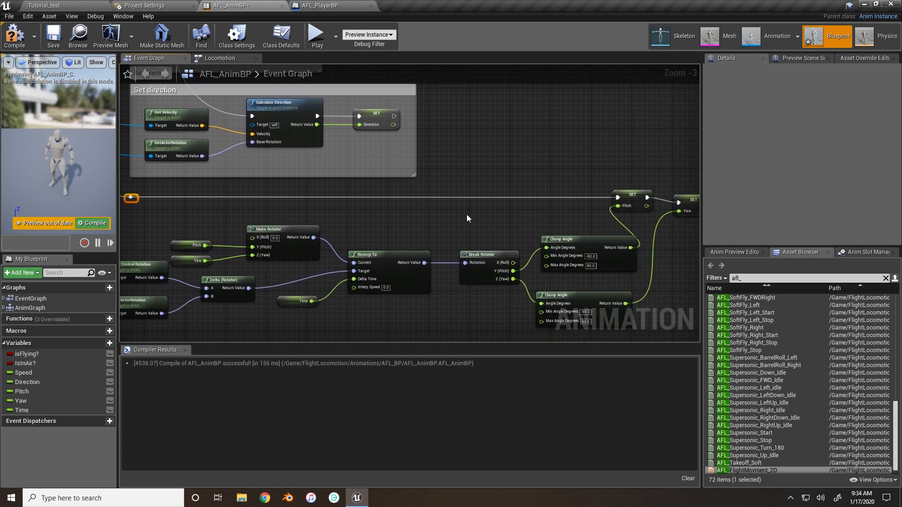
right_drag(564, 222, 480, 212)
click(611, 186)
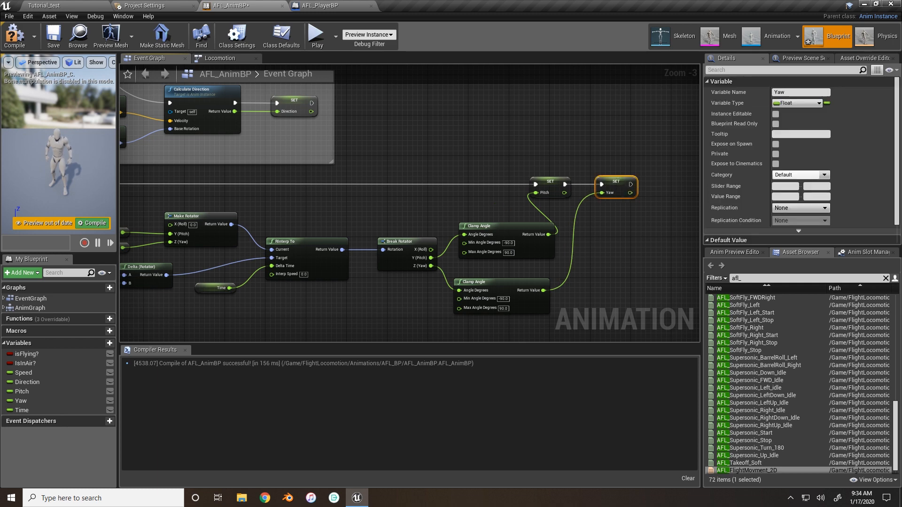
Group the pitch and yaw nodes in a comment titled "Set Yaw and pitch Values" and align it beneath the Set direction group.
scroll(582, 214, down, 2)
scroll(500, 198, down, 1)
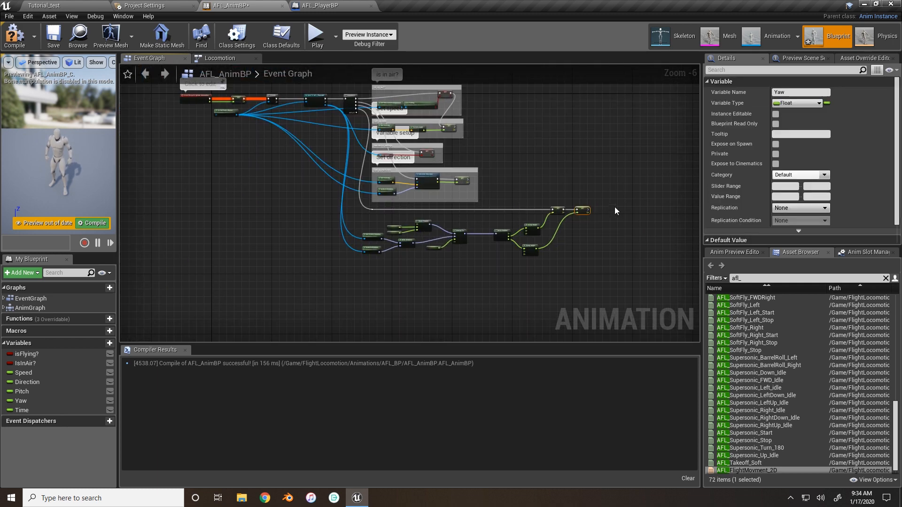
drag(623, 202, 362, 305)
key(c)
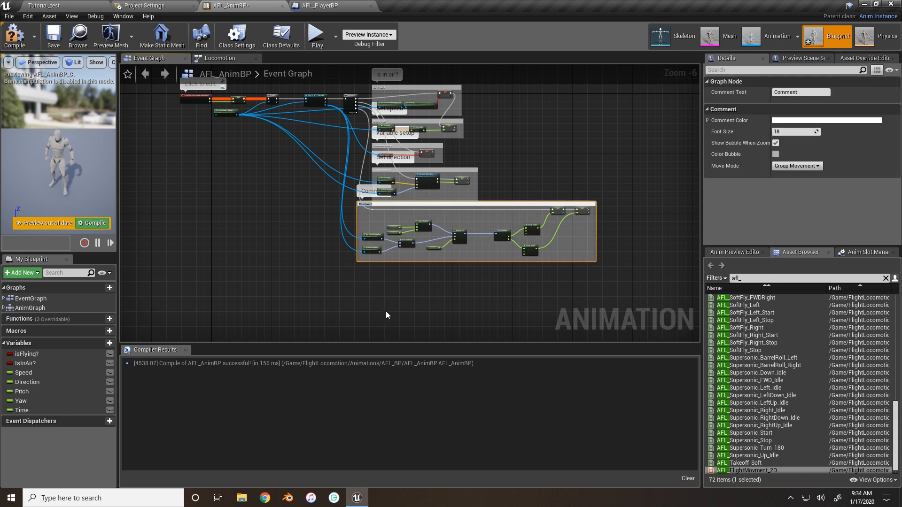
text(set Yaw and pitch Values)
key(Return)
drag(418, 203, 432, 212)
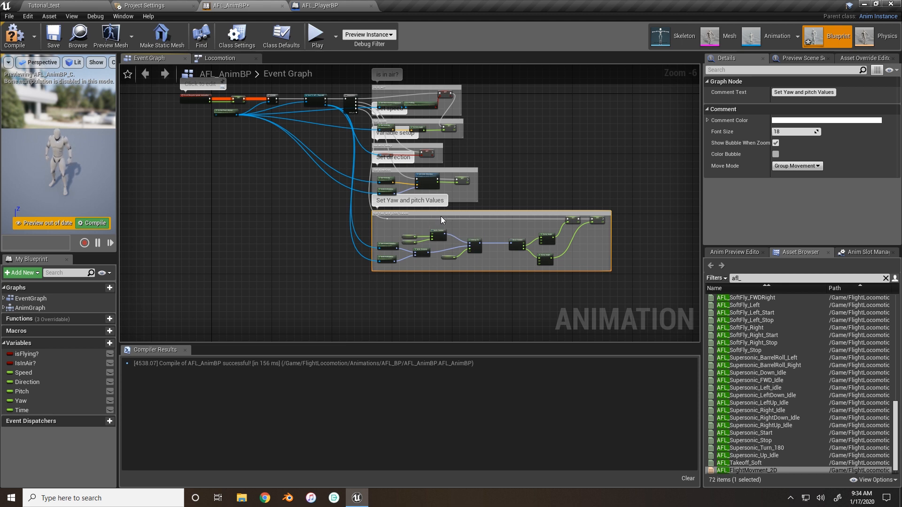
right_drag(329, 154, 267, 179)
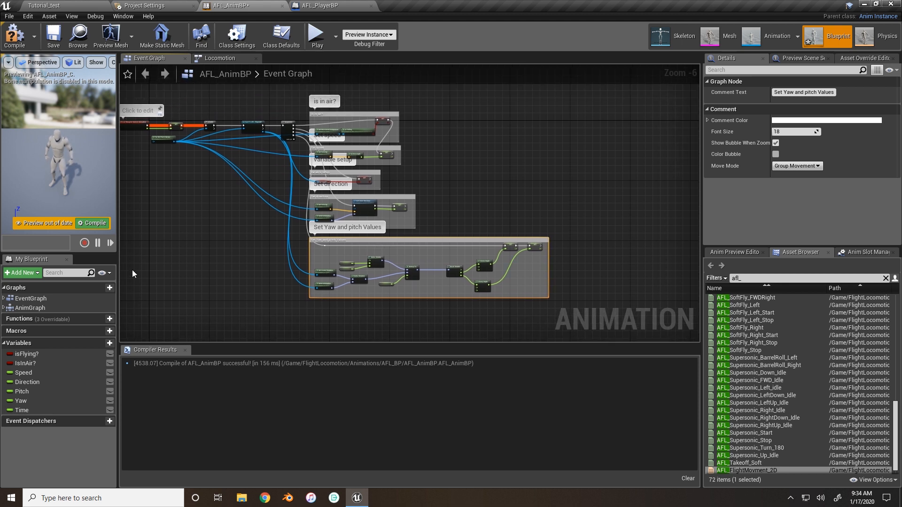
Open the Anim Graph and add a new animation slot named FullBody in the Anim Slot Manager.
click(220, 58)
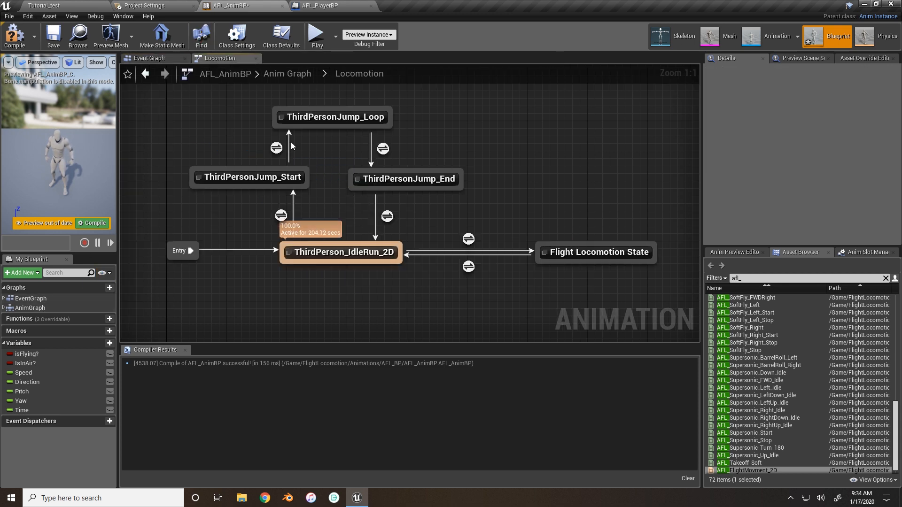
click(284, 75)
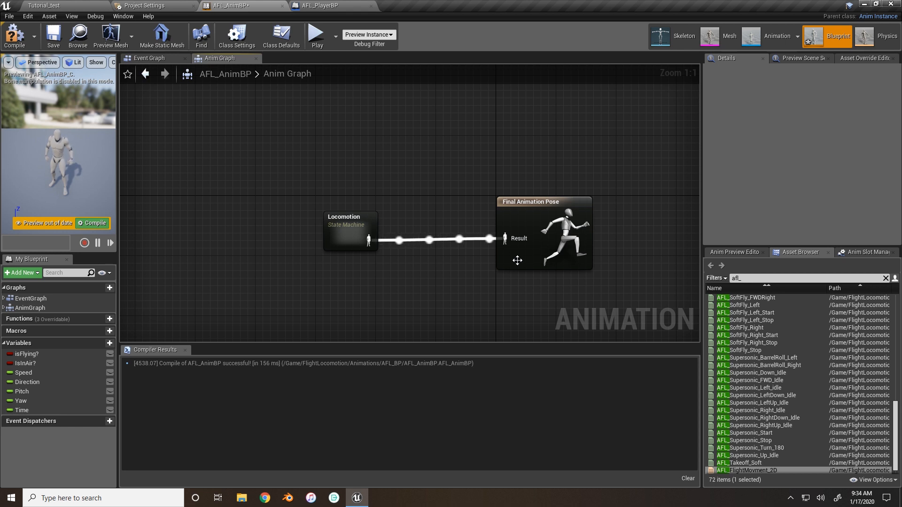
drag(702, 244, 636, 242)
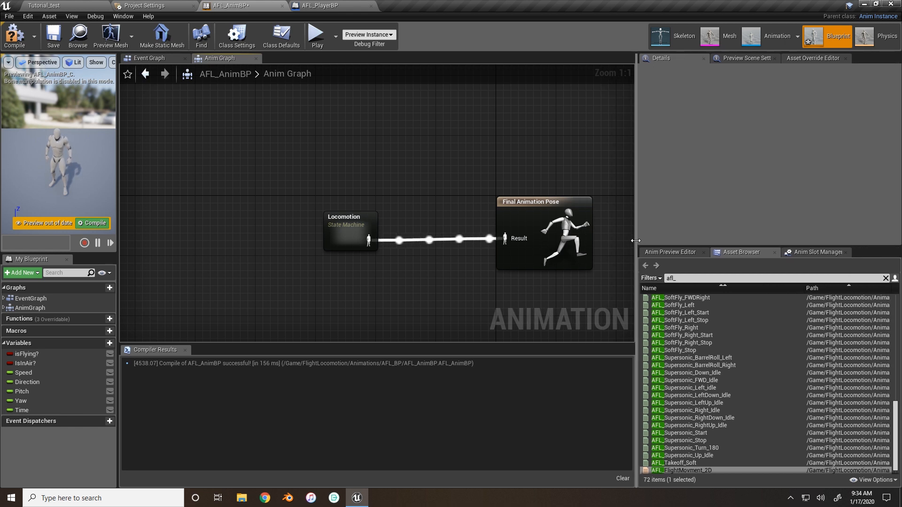
click(810, 253)
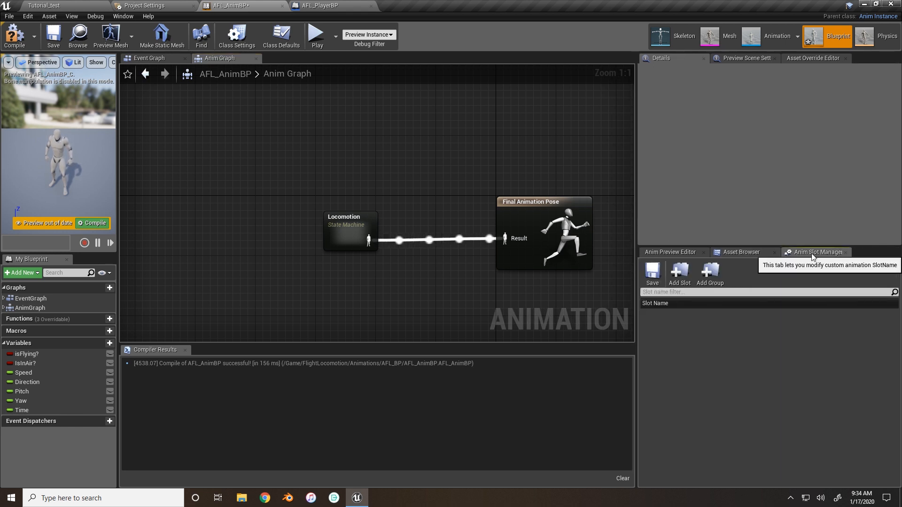
click(683, 273)
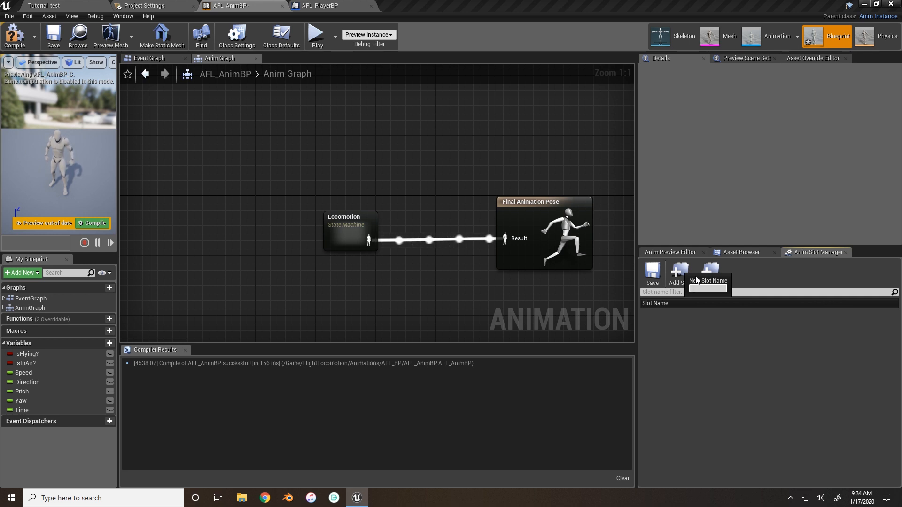
text(FullBody)
key(Return)
Disconnect the Locomotion state machine from the Final Animation Pose and move it up and away from that node.
right_drag(502, 300, 427, 299)
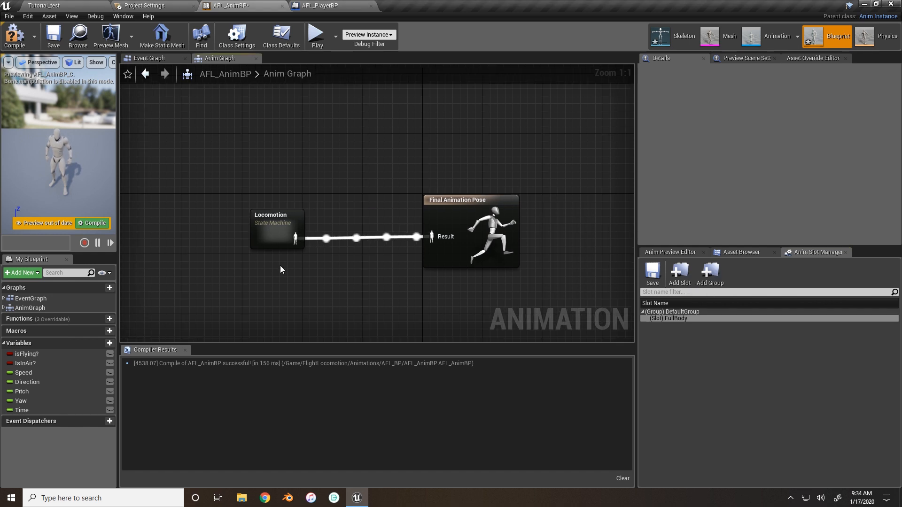
click(263, 240)
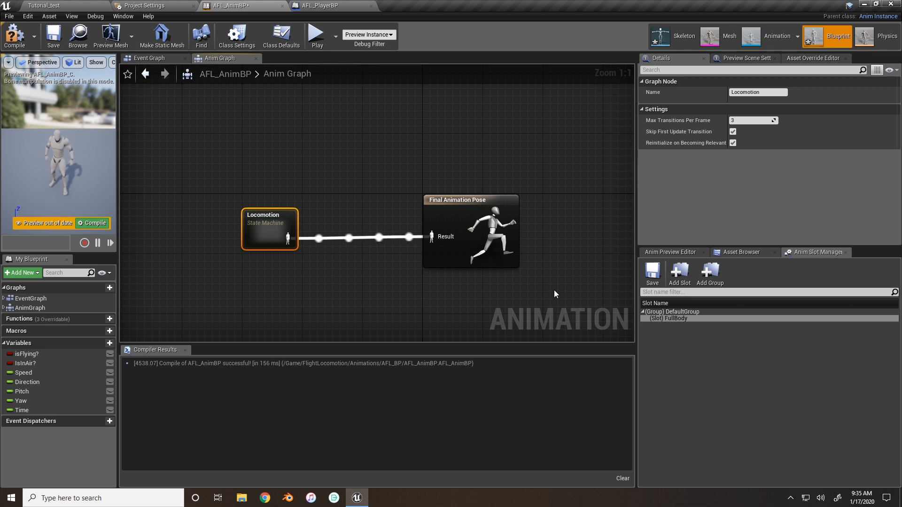
right_drag(441, 264, 519, 267)
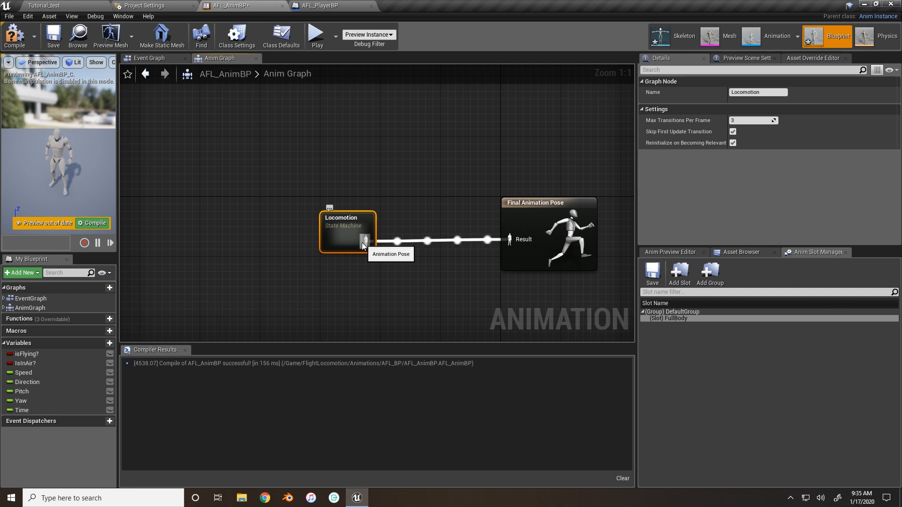
alt+click(365, 244)
drag(340, 241, 213, 170)
right_drag(213, 169, 251, 202)
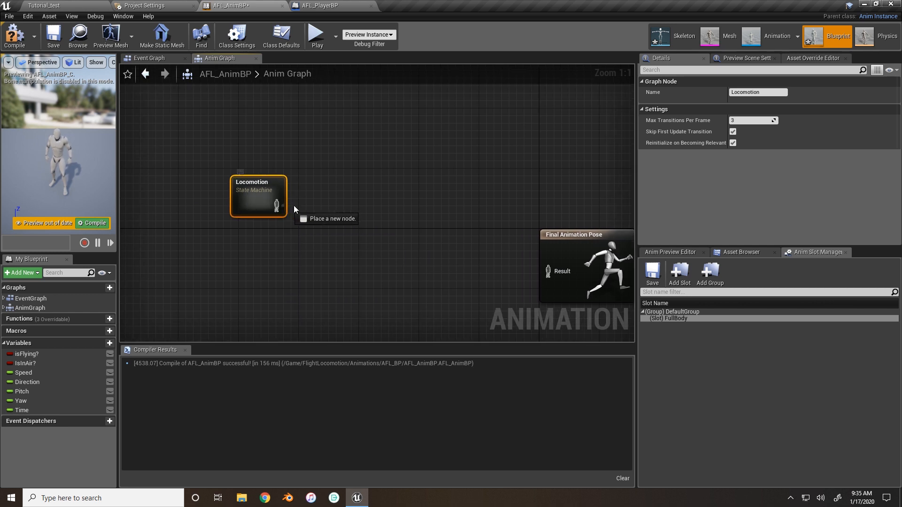
Store the Locomotion state machine's output in a new saved cached pose named Locomotion.
drag(294, 207, 332, 198)
text(cache)
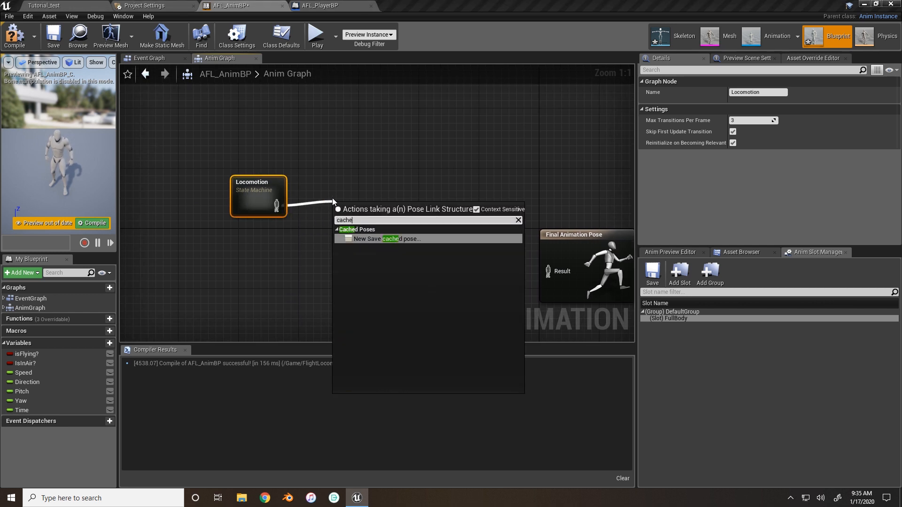
key(Return)
click(369, 190)
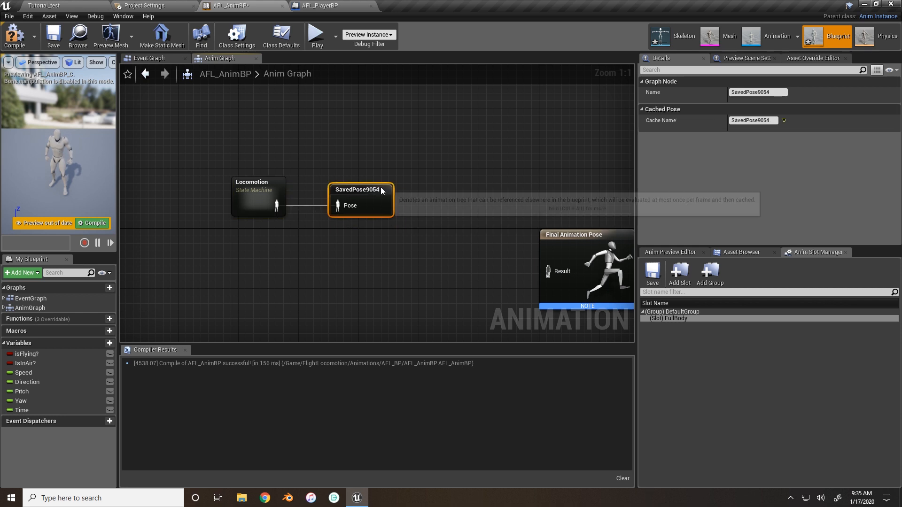
click(733, 92)
text(Locom)
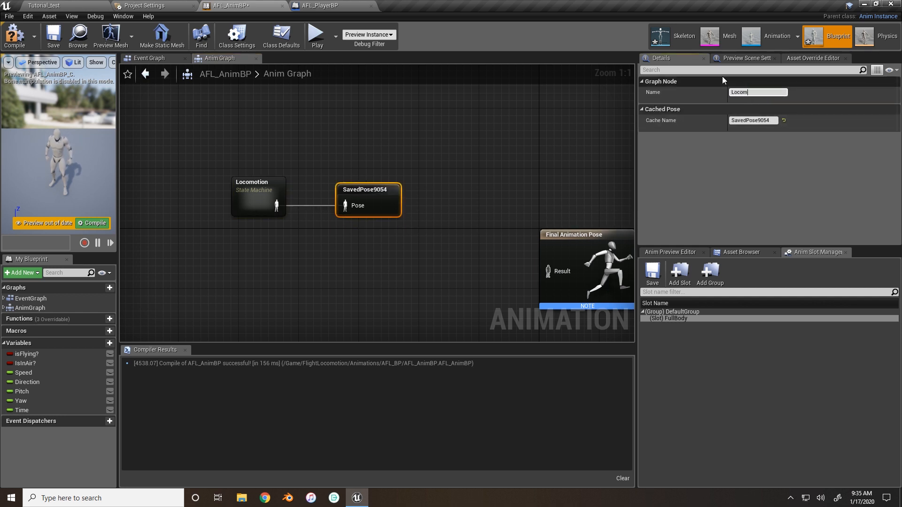
text(otion)
key(Return)
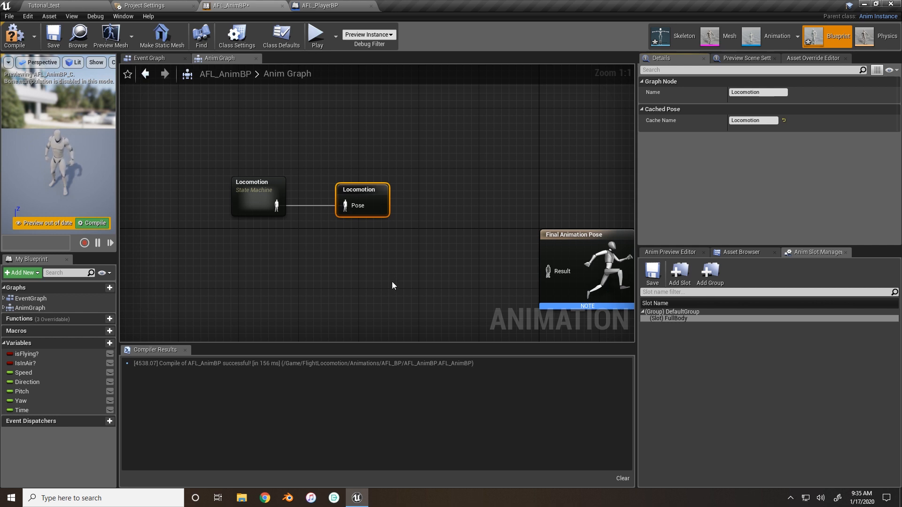
Add a Use cached pose 'Locomotion' node and place it below and left of the Locomotion state machine.
right_click(194, 284)
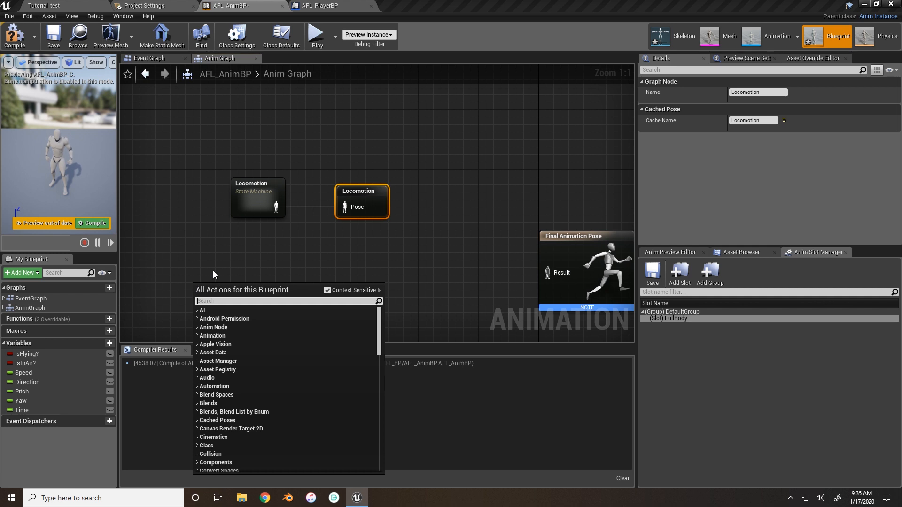
text(get cache)
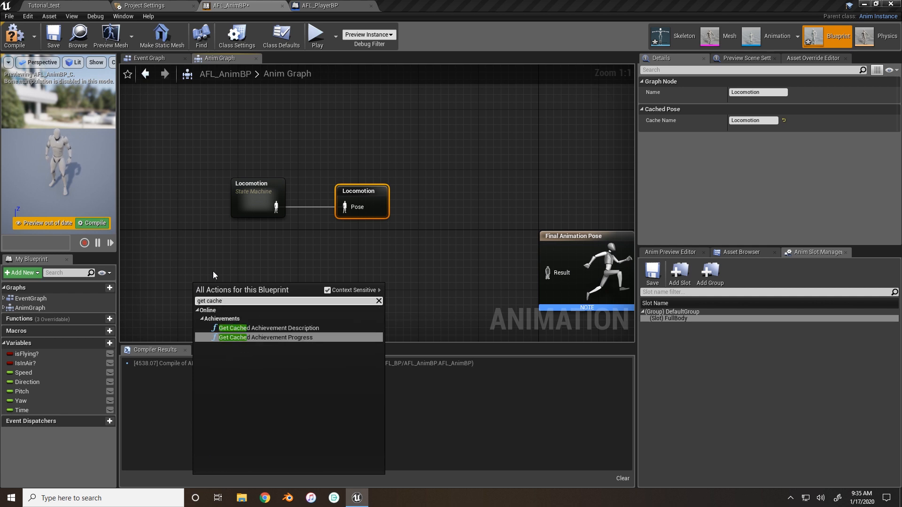
key(BackSpace)
key(BackSpace)
key(BackSpace)
key(BackSpace)
key(BackSpace)
key(BackSpace)
key(BackSpace)
key(BackSpace)
key(BackSpace)
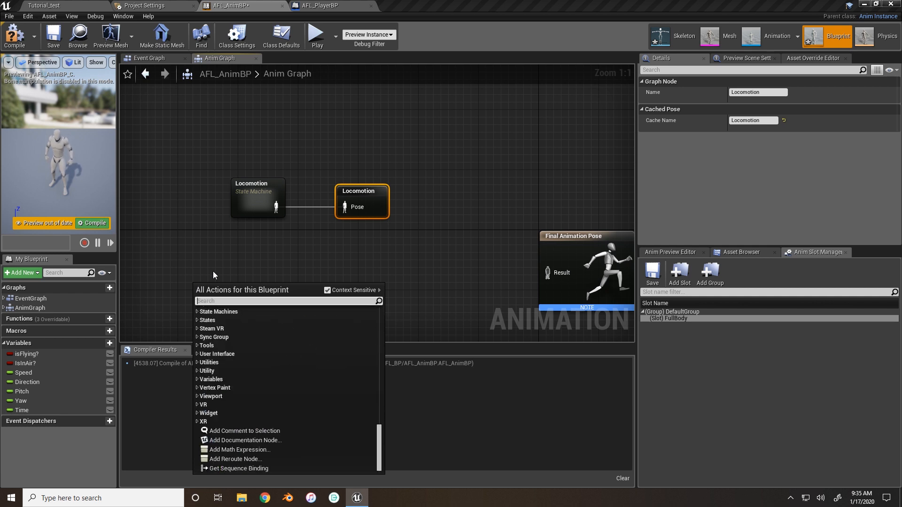
text(cache pose)
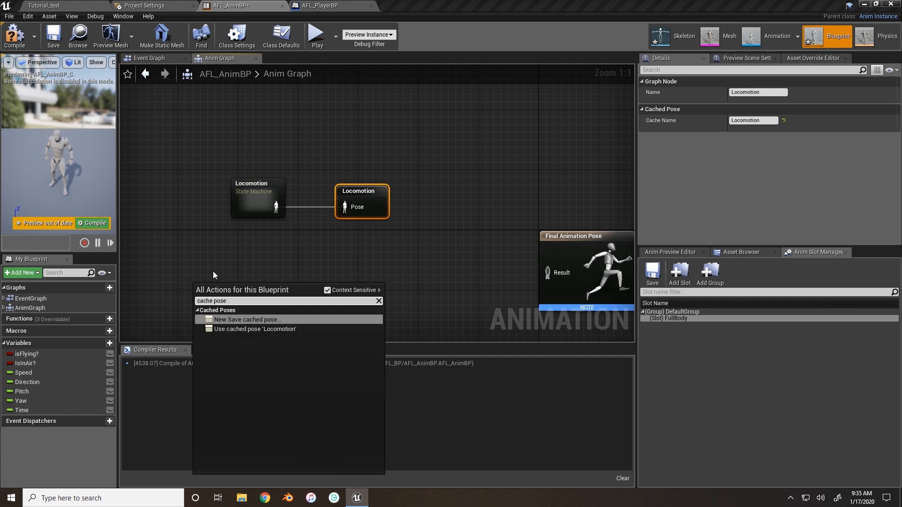
click(229, 329)
right_drag(209, 248, 338, 258)
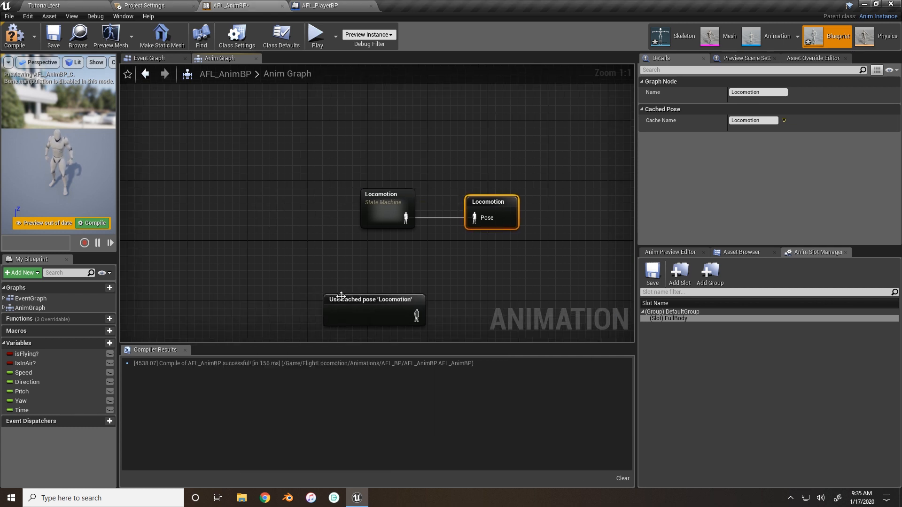
drag(359, 316, 218, 287)
right_drag(319, 277, 364, 261)
Add the AFL_Hover_LookDirection_AO aim offset to the graph and connect the cached Locomotion pose to its Base Pose.
click(750, 255)
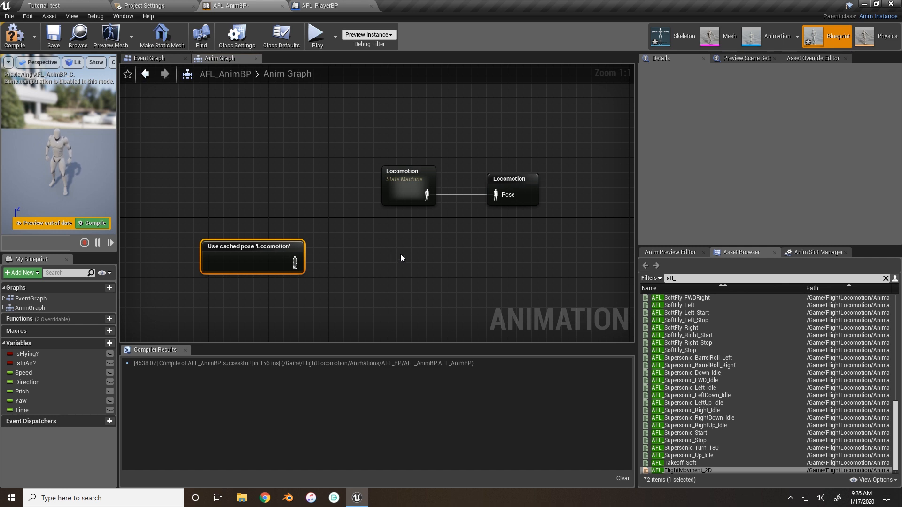
click(704, 275)
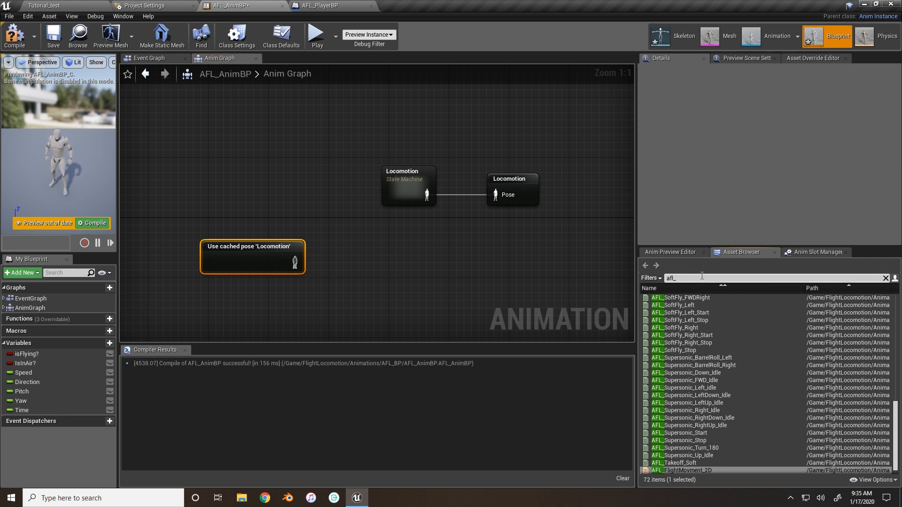
text(h)
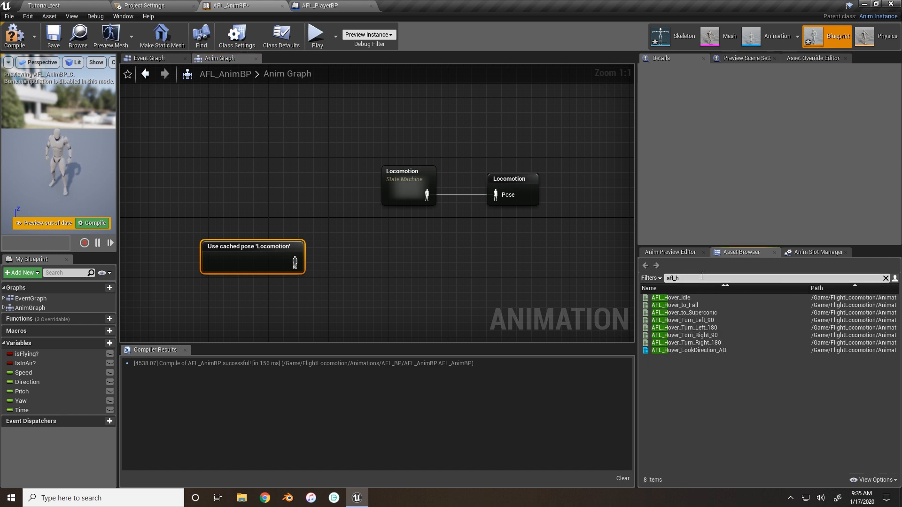
click(681, 350)
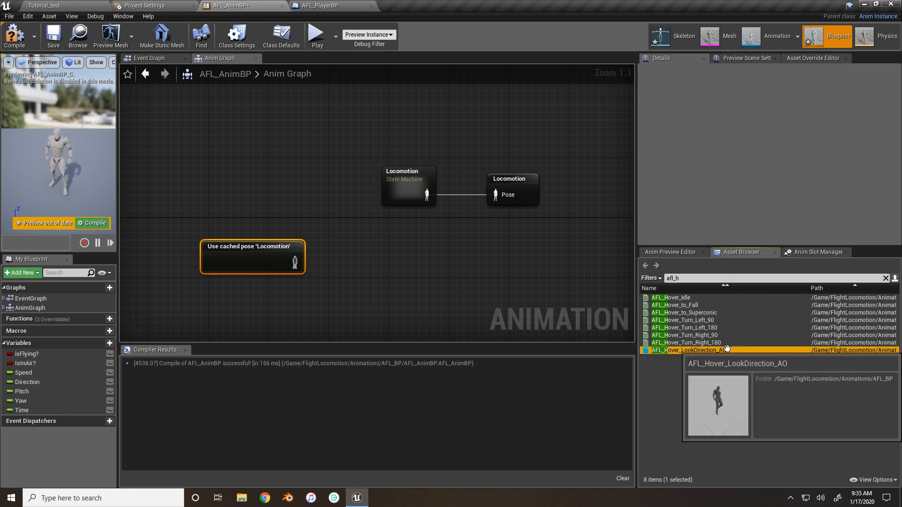
drag(676, 350, 374, 256)
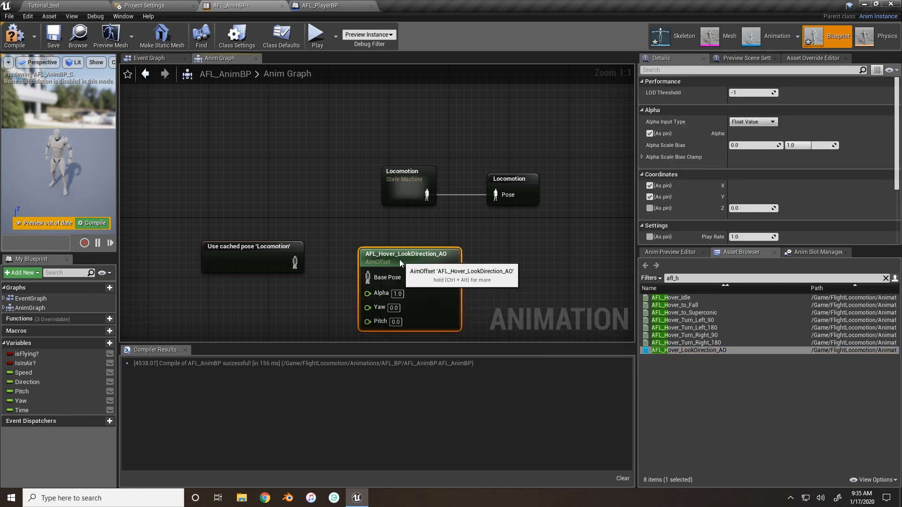
drag(296, 262, 373, 280)
drag(244, 256, 236, 253)
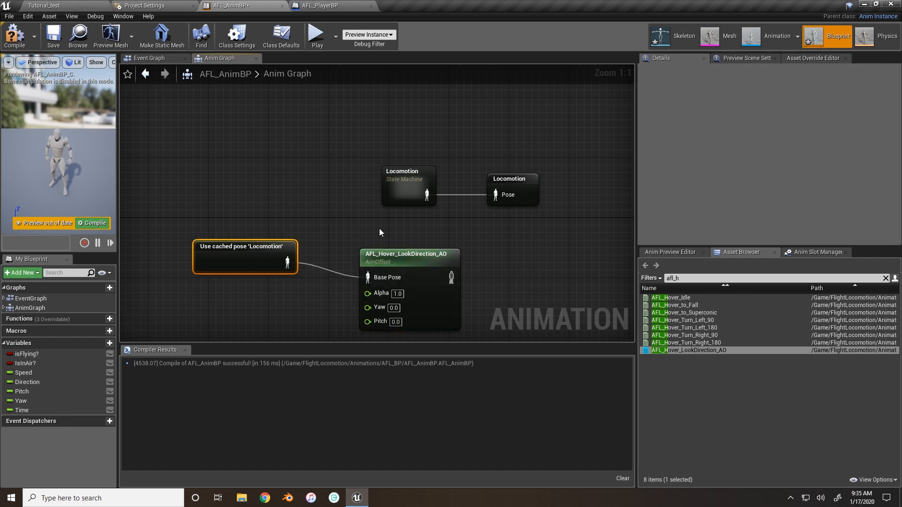
click(429, 264)
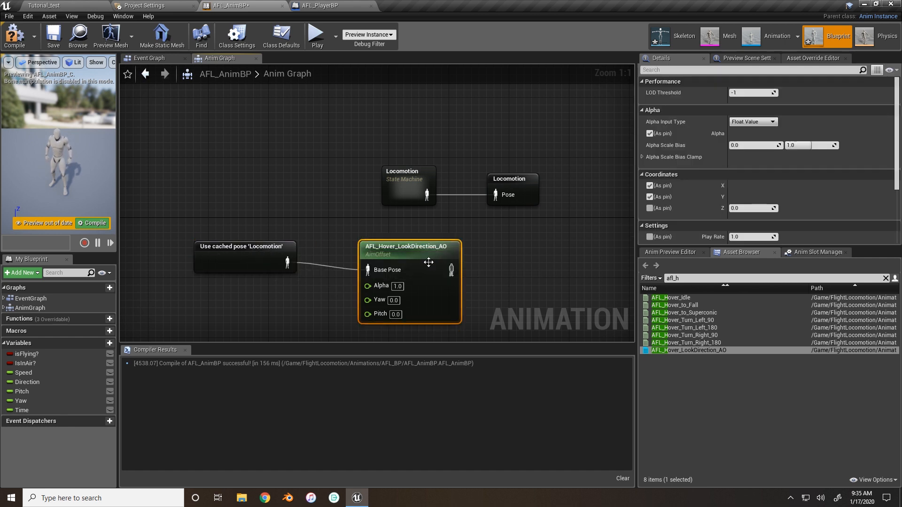
Feed the Yaw and Pitch variables into the matching aim offset inputs, and space out the Pitch and cached pose nodes.
key(Home)
drag(40, 402, 390, 275)
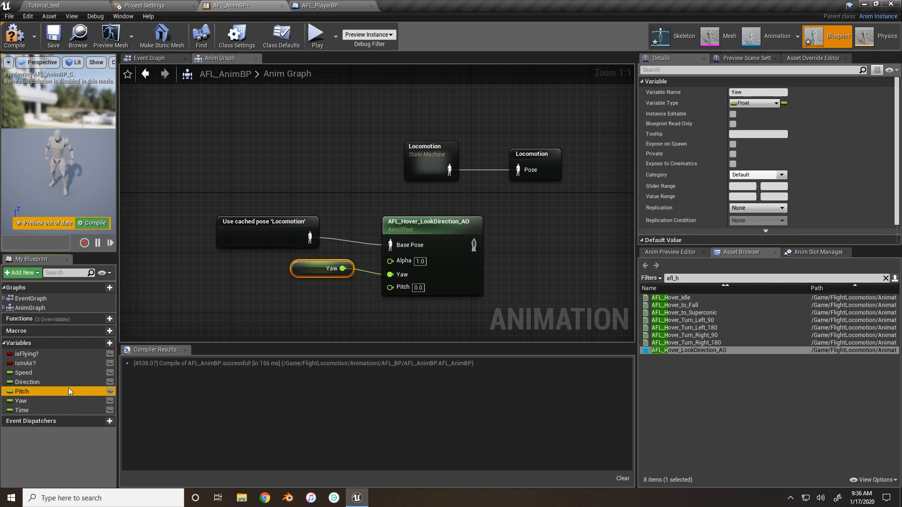
drag(47, 391, 391, 287)
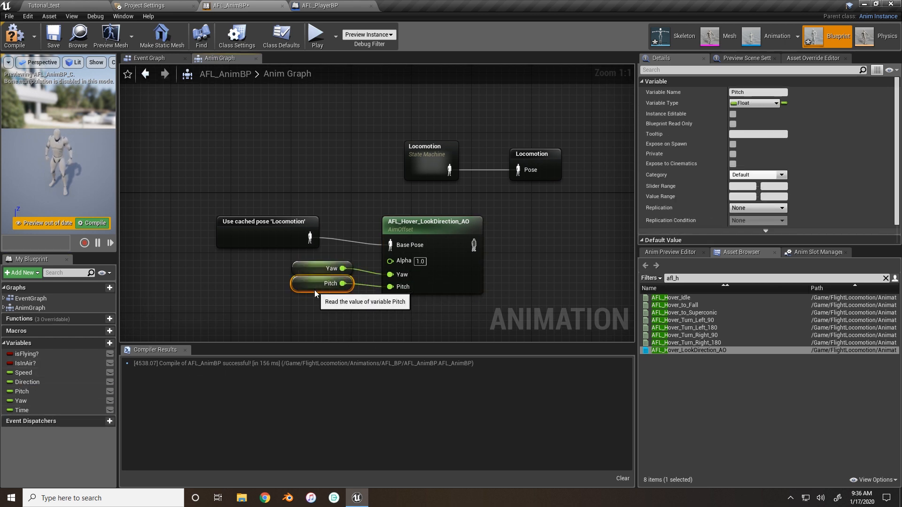
drag(316, 291, 313, 295)
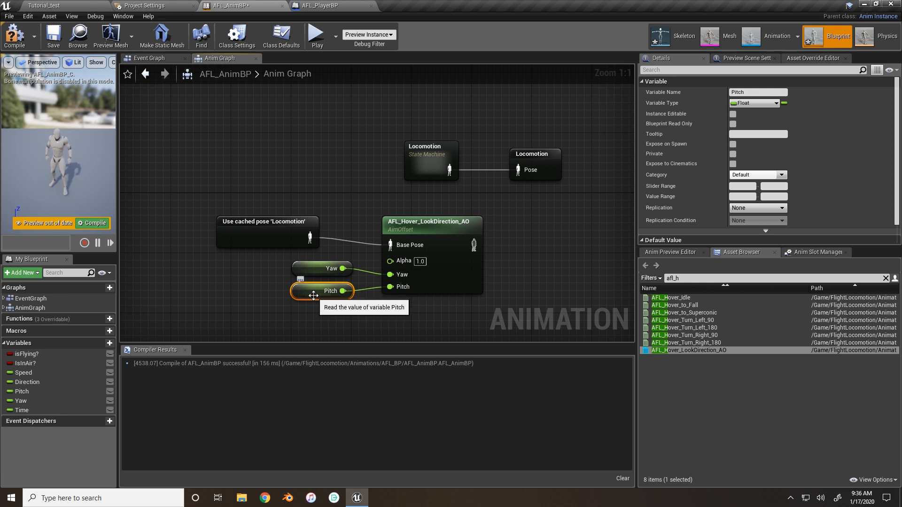
right_drag(313, 295, 201, 302)
click(154, 256)
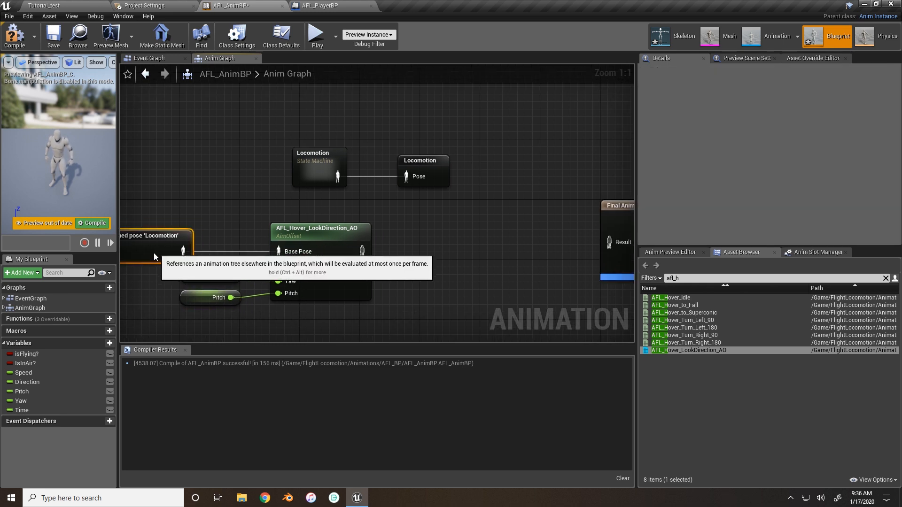
drag(154, 256, 145, 251)
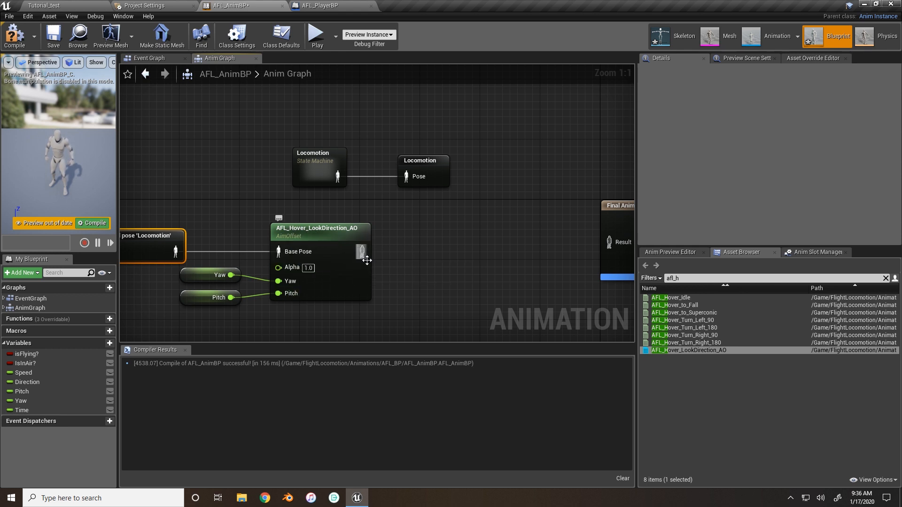
Connect the aim offset's output to the True Pose of a new Blend Poses by bool node aligned beside it.
right_drag(367, 260, 338, 257)
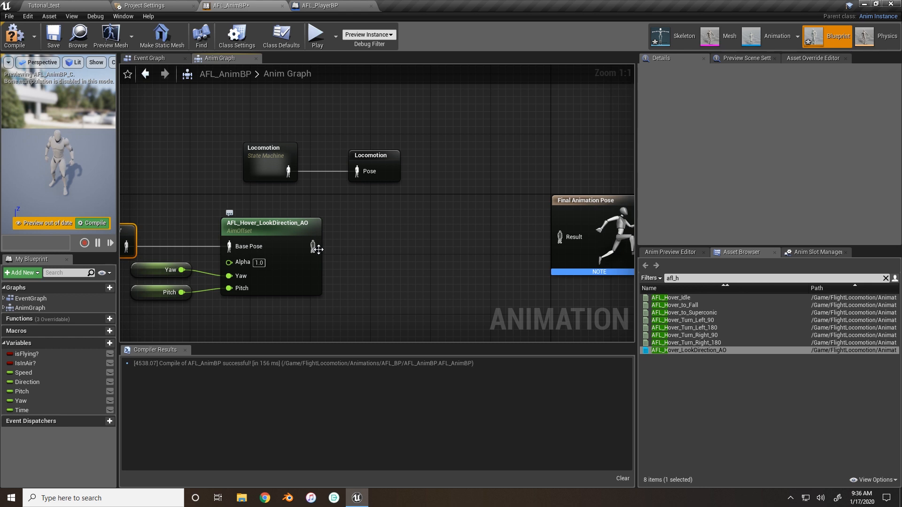
right_drag(228, 312, 254, 289)
drag(294, 230, 348, 237)
text(blend)
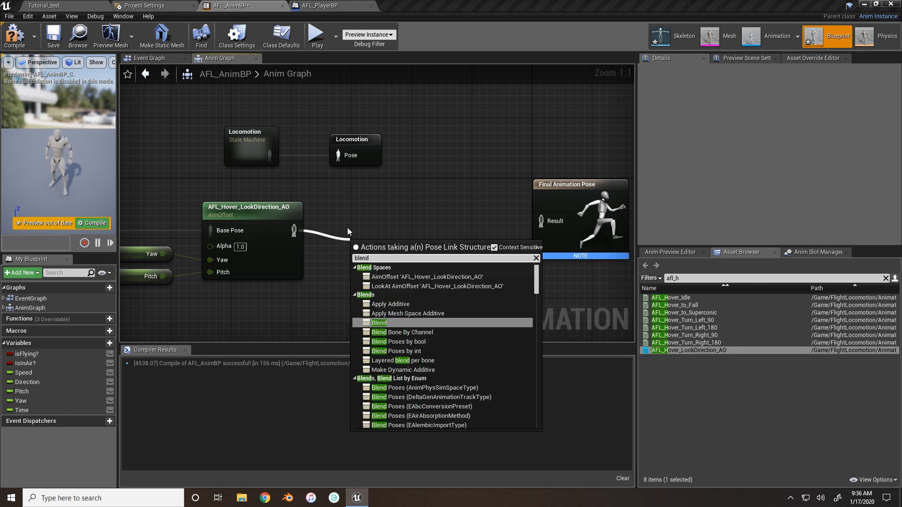
text( pose)
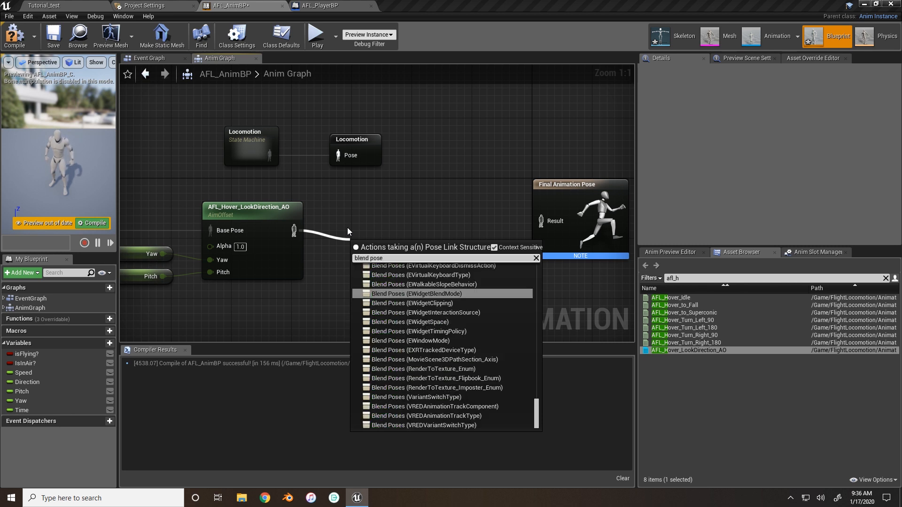
text( by bool)
key(Return)
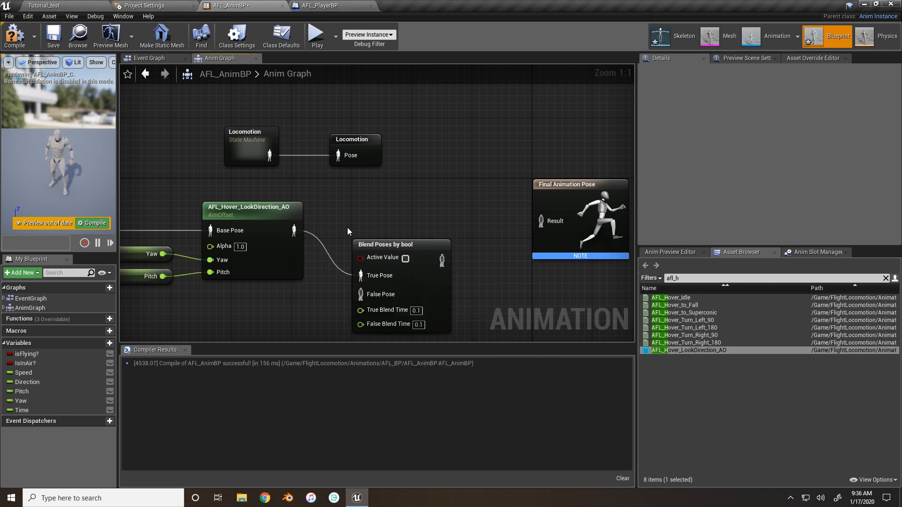
drag(368, 245, 375, 216)
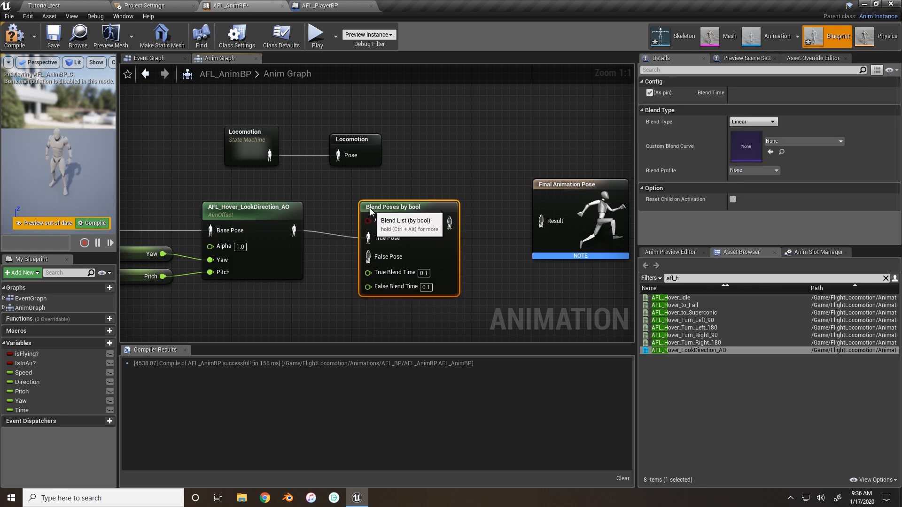
Lower the aim offset and blend node group slightly, and connect an isFlying? variable getter to the Blend Poses by bool Active Value.
right_drag(368, 205, 391, 212)
drag(445, 183, 124, 314)
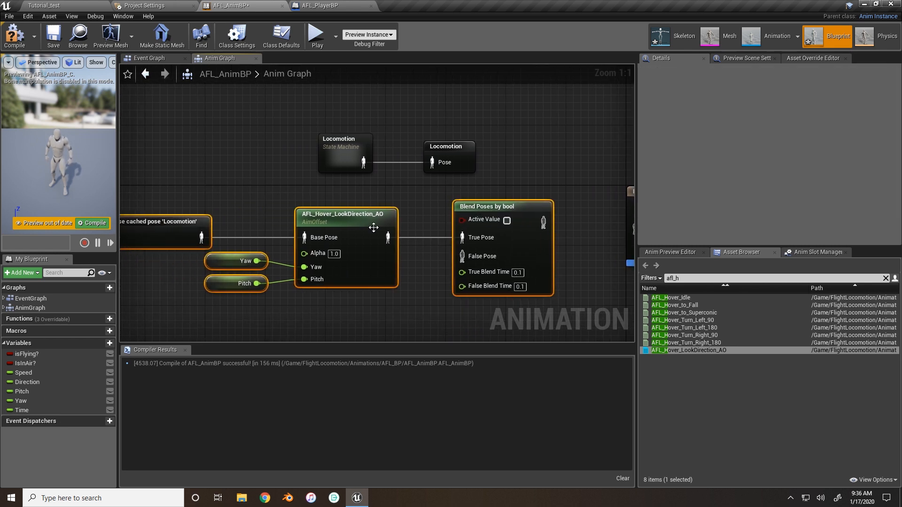
drag(370, 220, 362, 243)
drag(23, 355, 455, 242)
drag(399, 250, 382, 214)
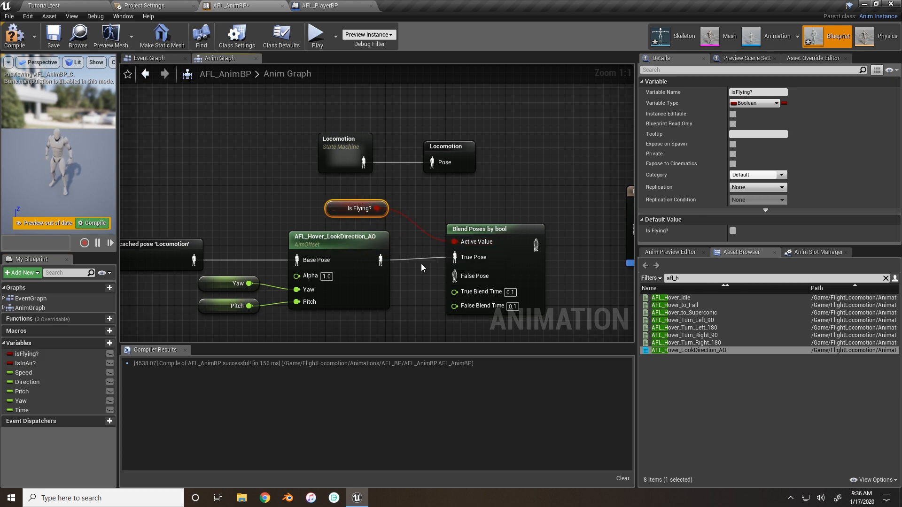
Duplicate the Use cached pose 'Locomotion' node, place it below the aim offset, and connect it to the blend node's False Pose.
right_drag(451, 258, 482, 244)
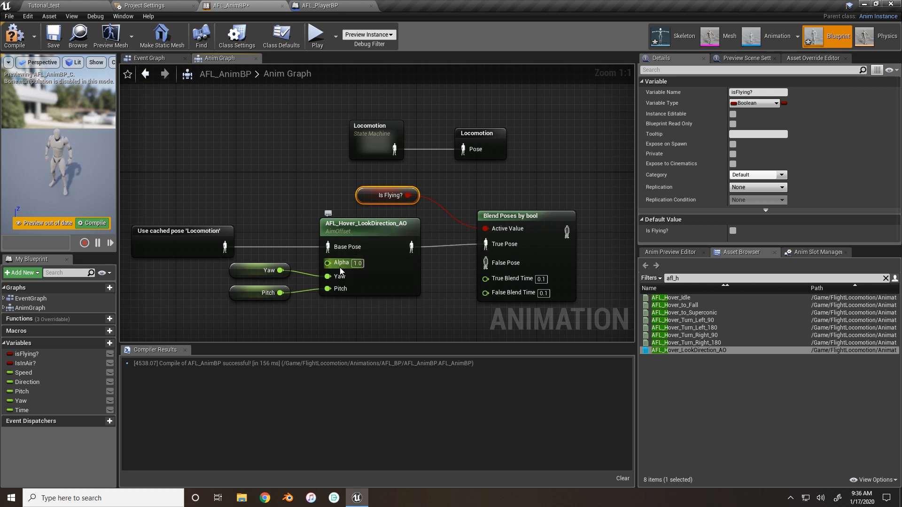
right_drag(364, 255, 314, 234)
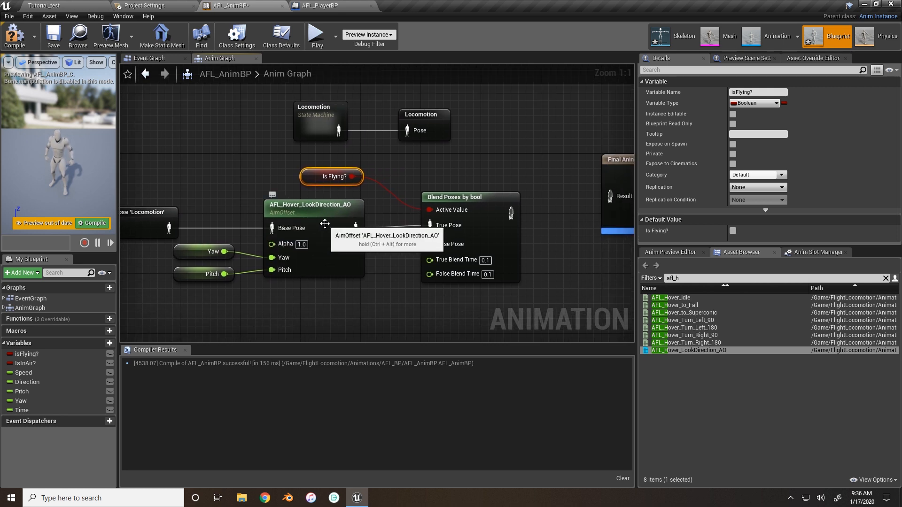
right_drag(169, 216, 221, 220)
right_drag(414, 249, 413, 243)
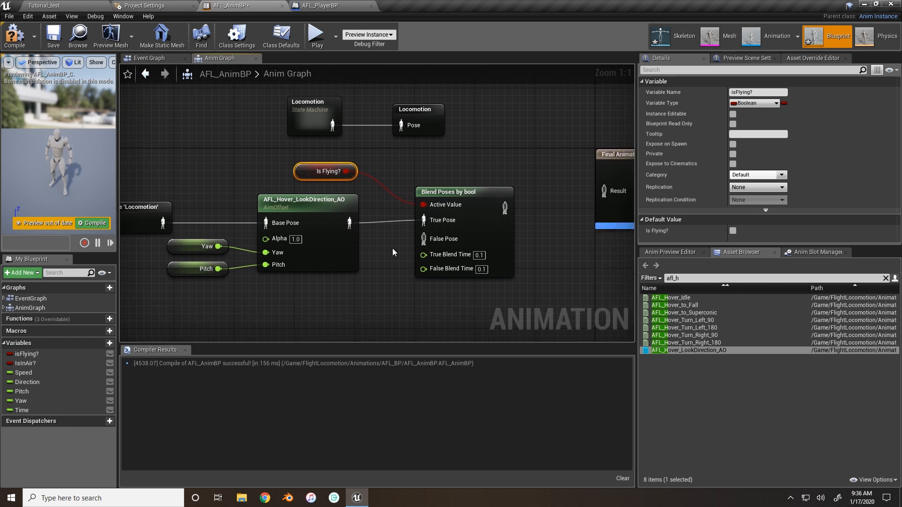
click(147, 223)
key(ctrl+c)
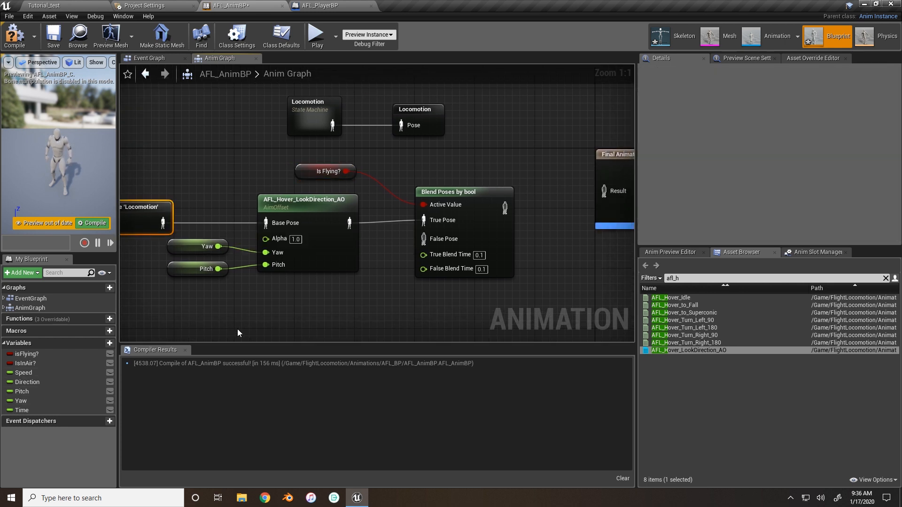
key(ctrl+v)
drag(351, 319, 423, 237)
drag(306, 322, 307, 321)
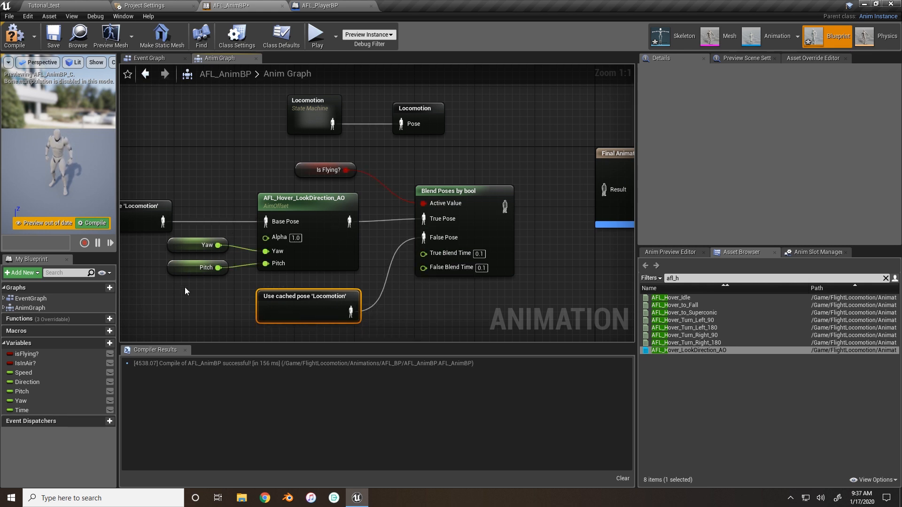
Compile the animation blueprint and move the aim offset and blend node group farther from the Final Animation Pose.
right_drag(275, 272, 285, 216)
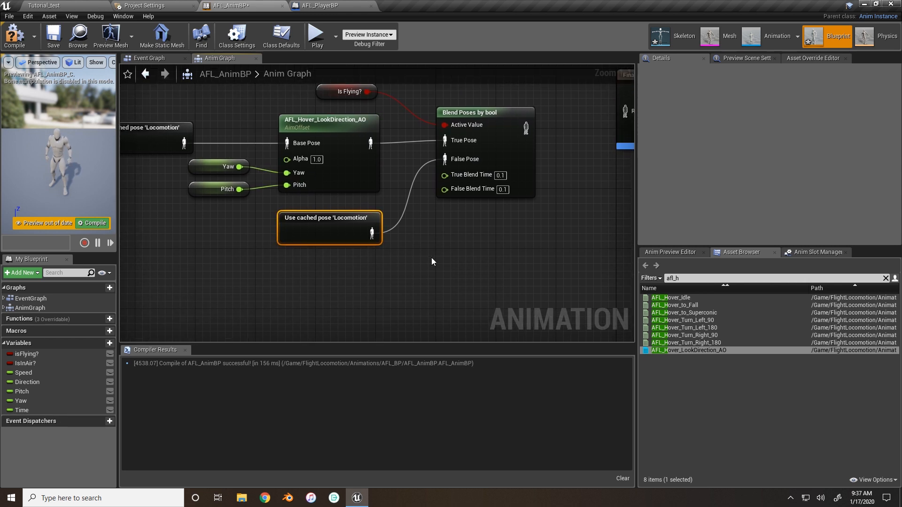
right_drag(286, 164, 245, 227)
click(14, 34)
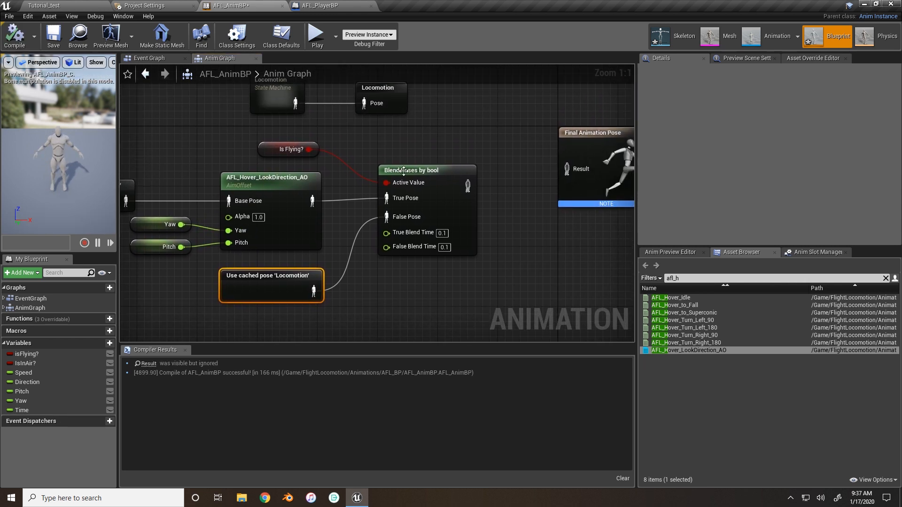
right_drag(419, 190, 301, 203)
scroll(301, 204, down, 2)
drag(420, 149, 188, 280)
drag(425, 169, 324, 174)
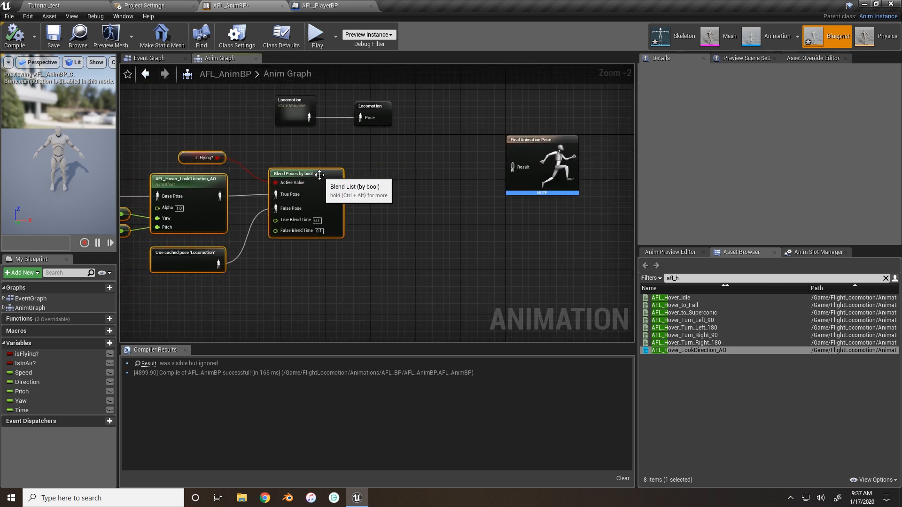
Add a Slot node fed by the Blend Poses by bool output and set its slot name to DefaultGroup.FullBody.
right_drag(316, 182, 278, 197)
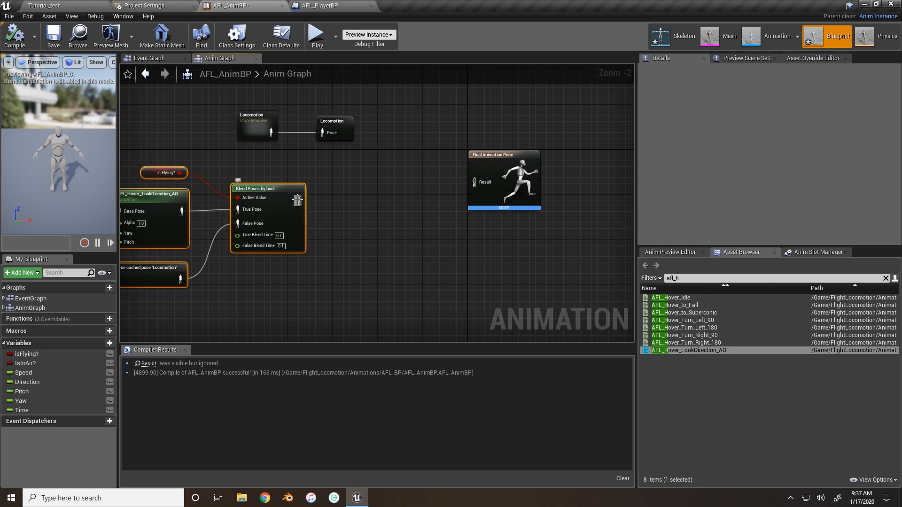
drag(298, 200, 342, 200)
text(slot)
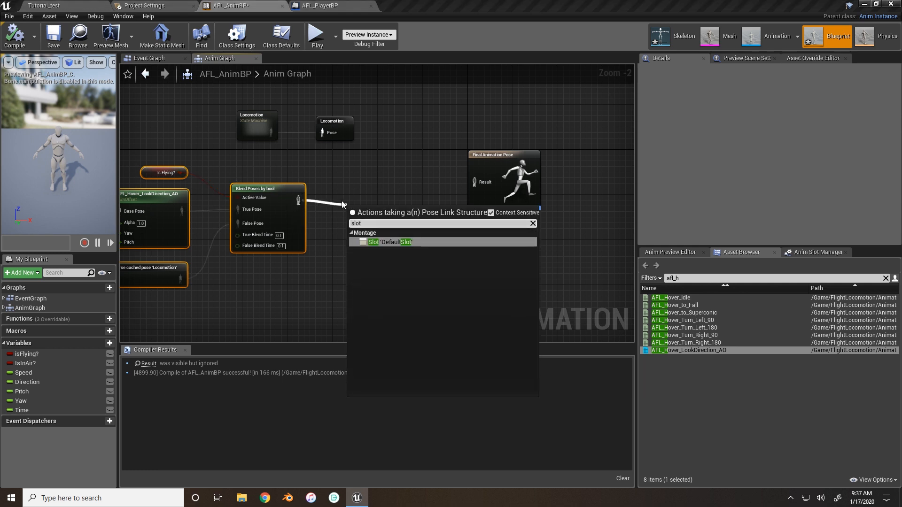
key(Return)
drag(373, 212, 366, 196)
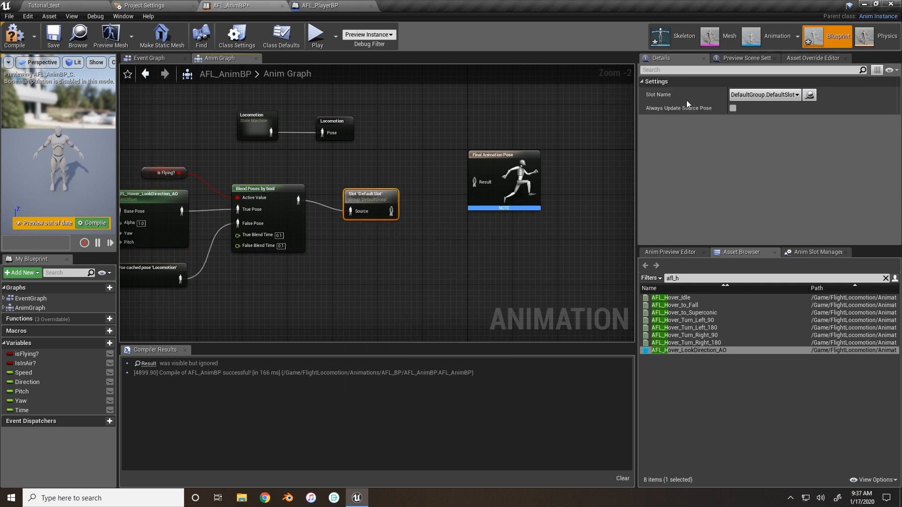
click(752, 96)
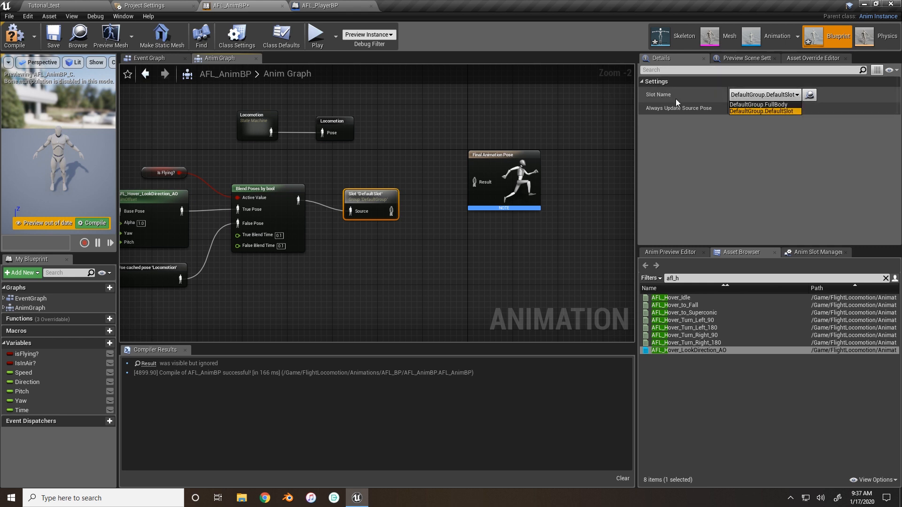
click(770, 104)
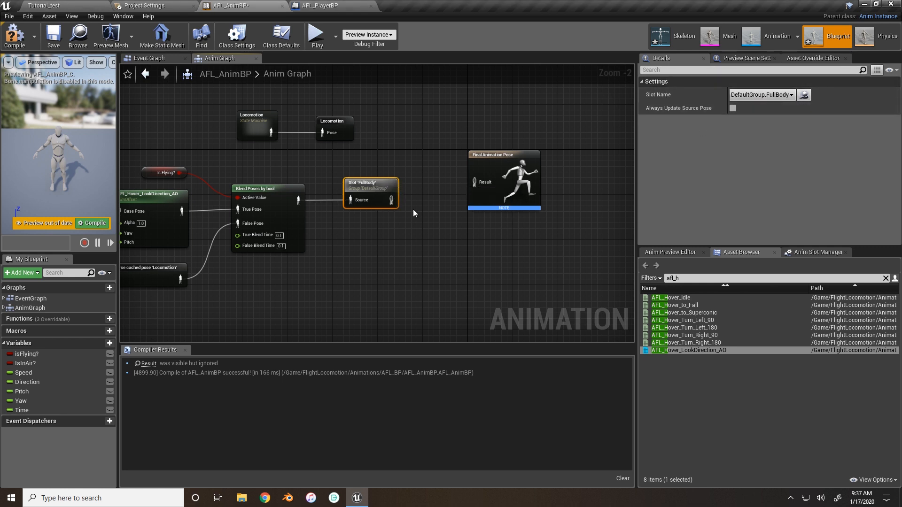
Connect the FullBody slot's output to the Final Animation Pose Result and compile the animation blueprint.
drag(392, 200, 482, 184)
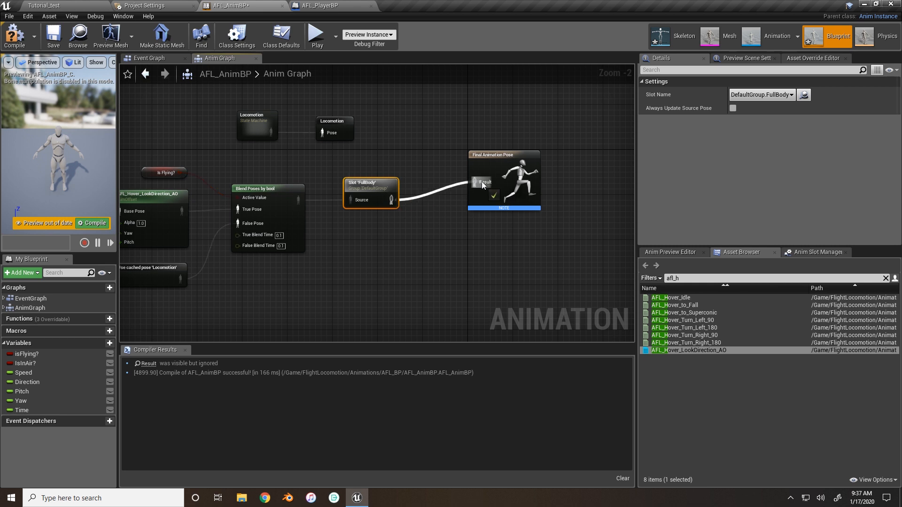
click(14, 35)
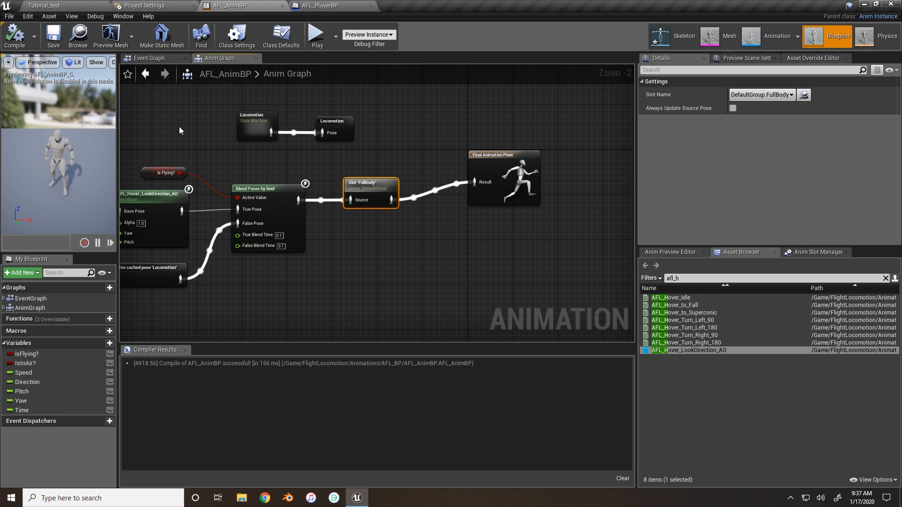
right_drag(181, 125, 258, 132)
Play the Tutorial_test level and fly the character in several directions to check that it looks toward the camera direction.
click(43, 5)
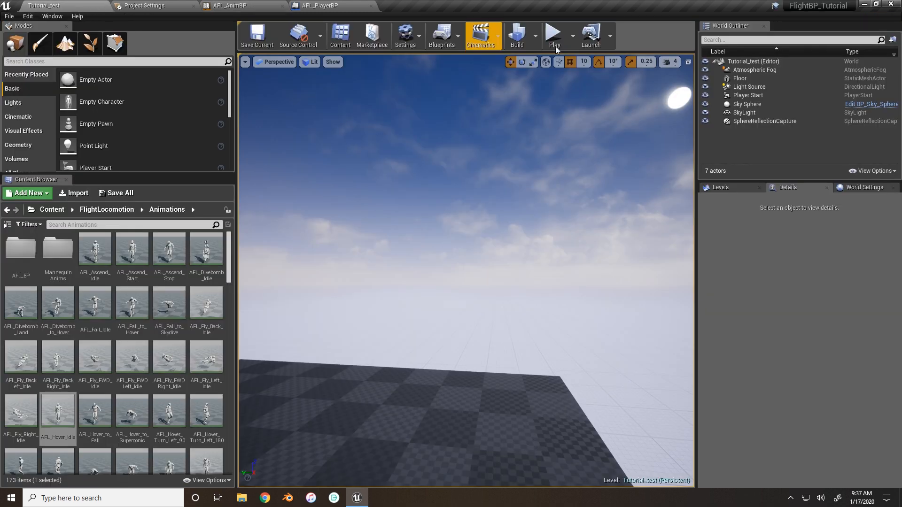
click(554, 35)
click(475, 261)
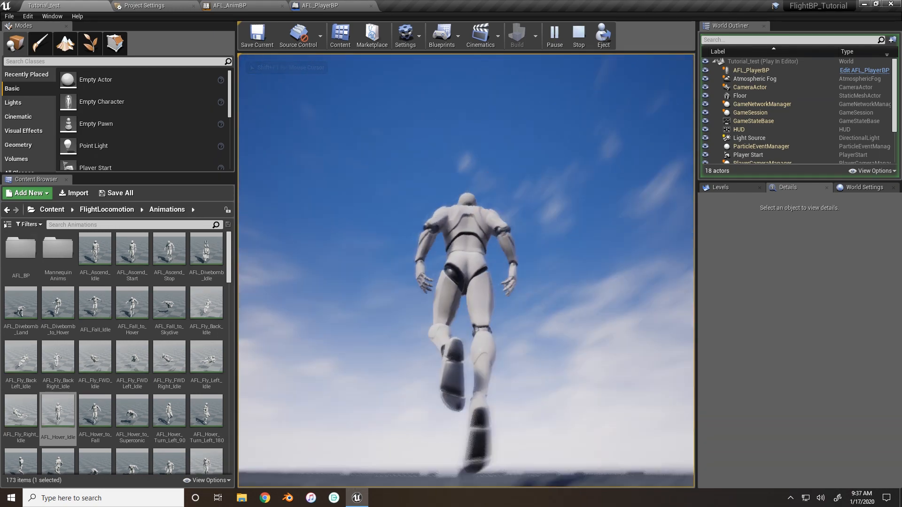
key(w)
key(a)
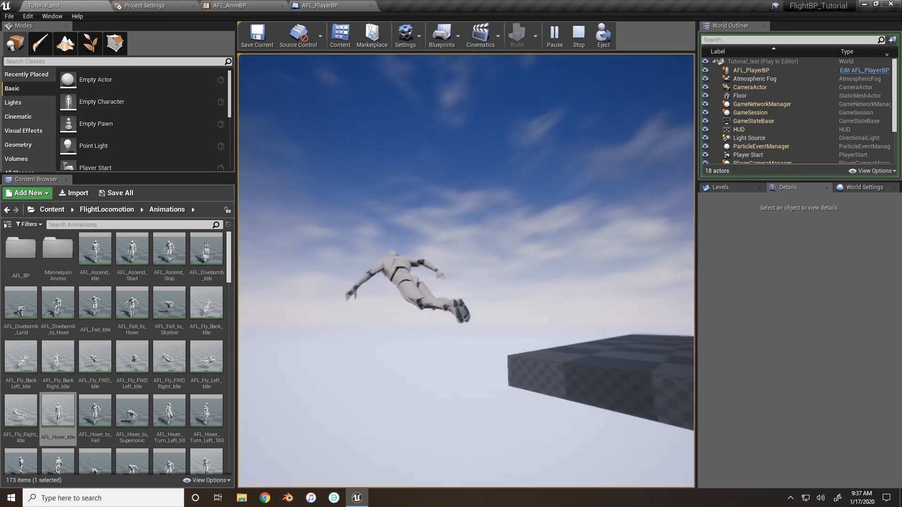
key(s)
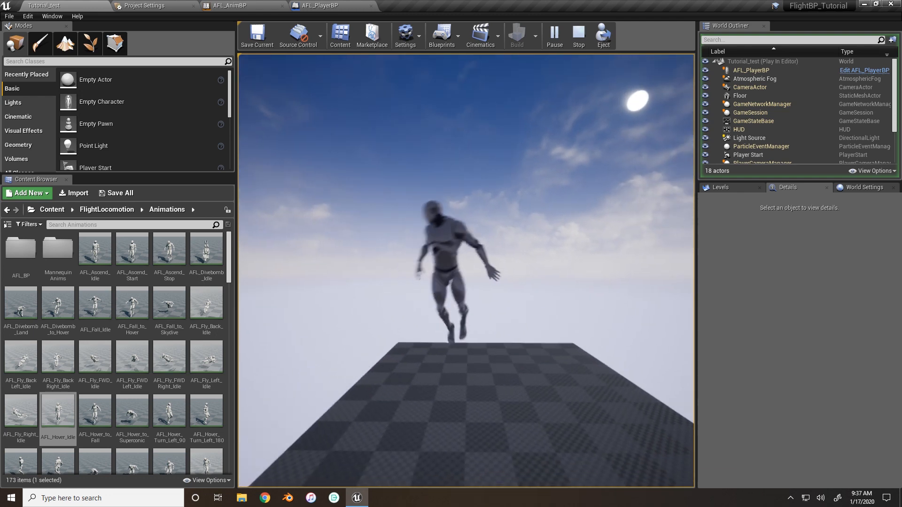
key(w)
key(d)
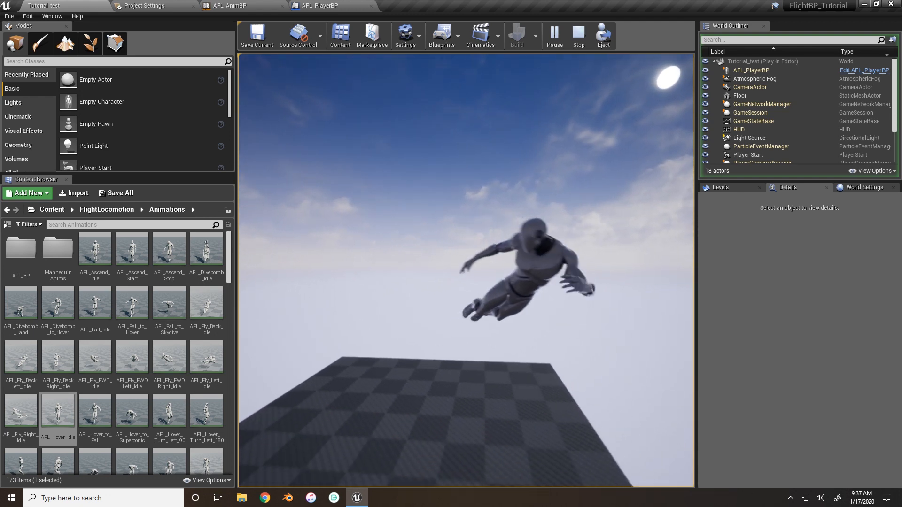
key(w)
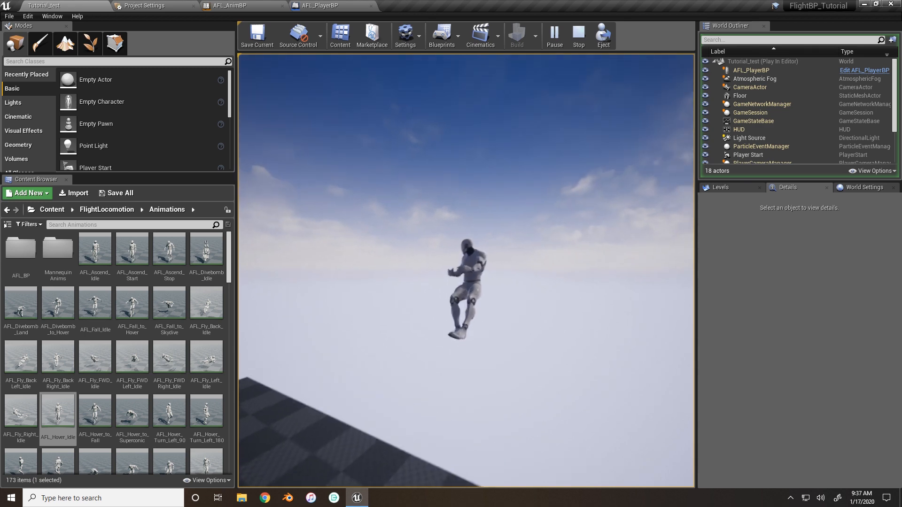
key(w)
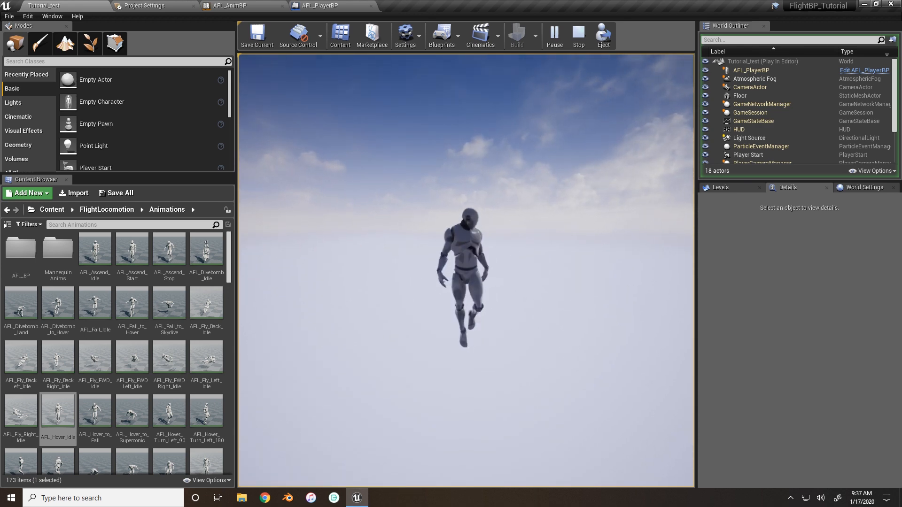
key(Escape)
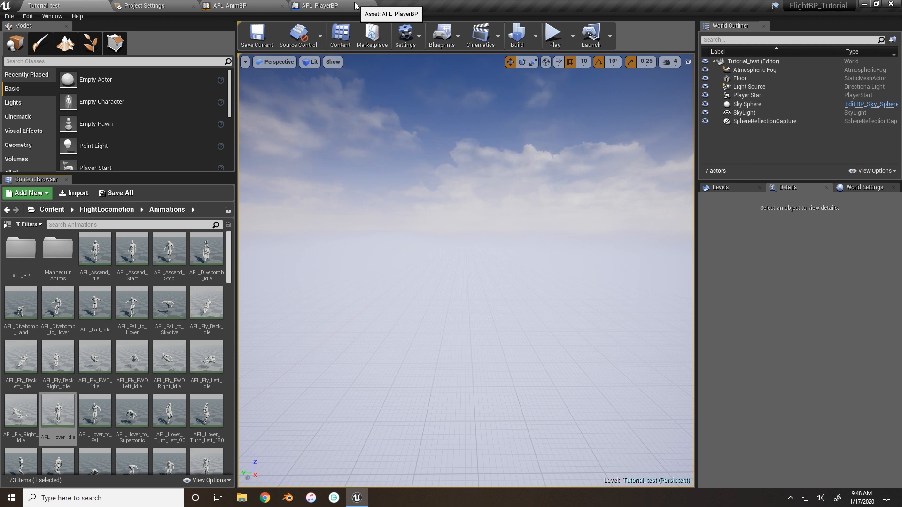
Add an Event Tick node in the empty area below the Takeoff section of the AFL_PlayerBP Event Graph.
click(318, 9)
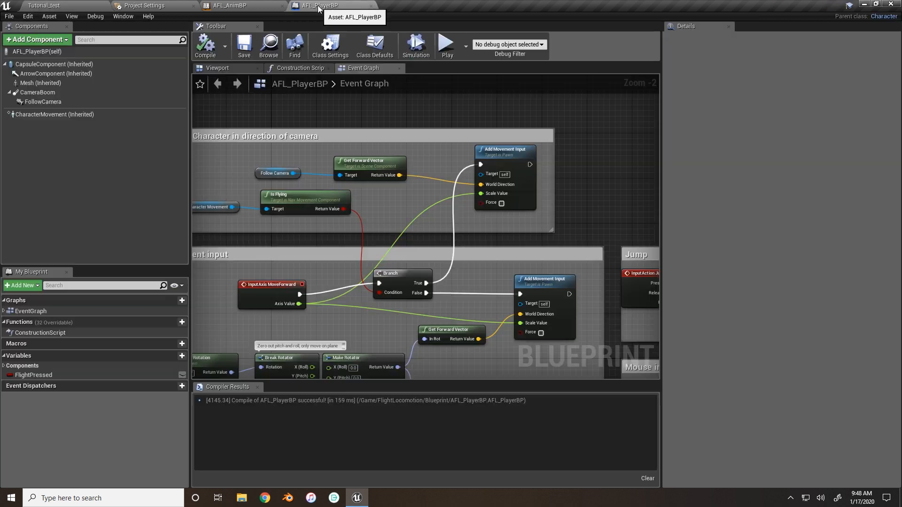
scroll(374, 131, down, 3)
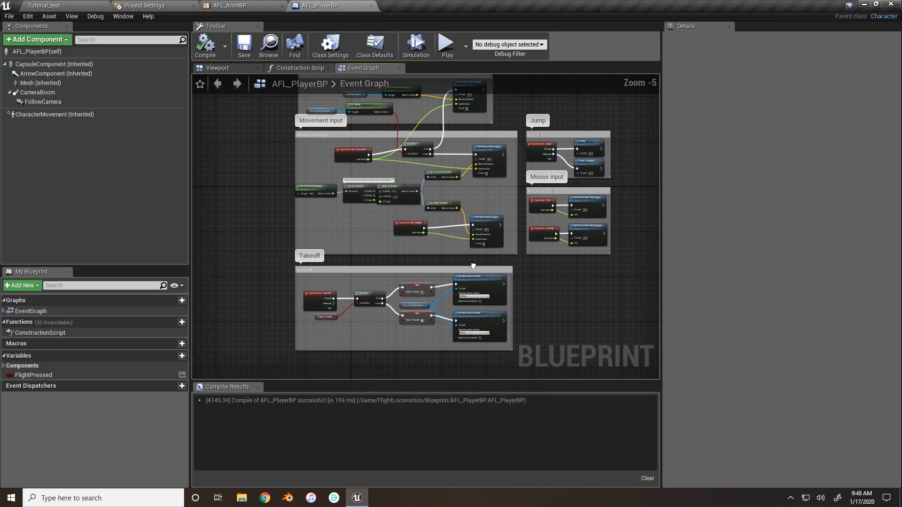
right_drag(473, 266, 423, 224)
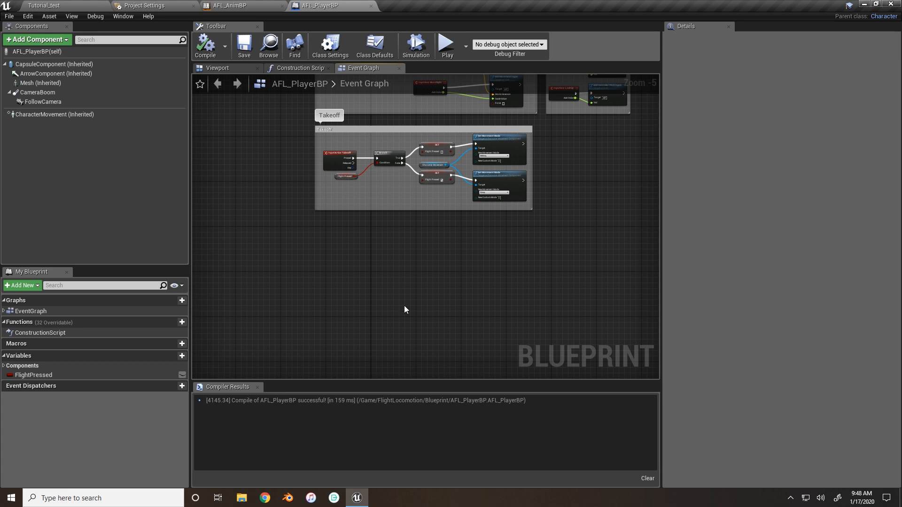
right_click(352, 285)
text(eve)
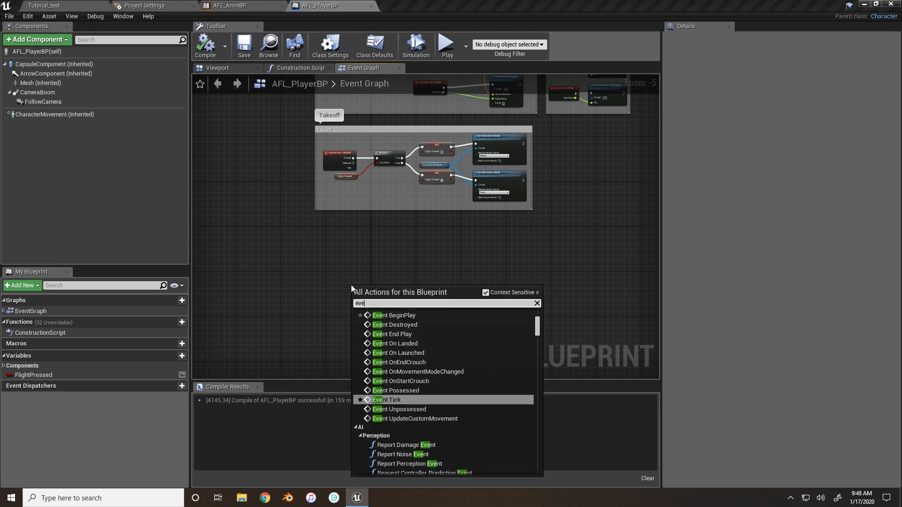
text(nt tick)
key(Return)
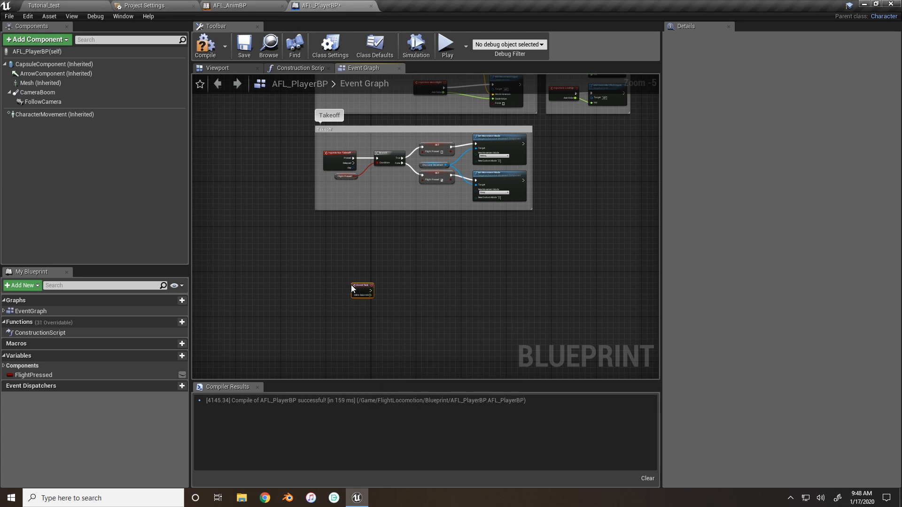
scroll(356, 289, up, 2)
drag(362, 287, 311, 266)
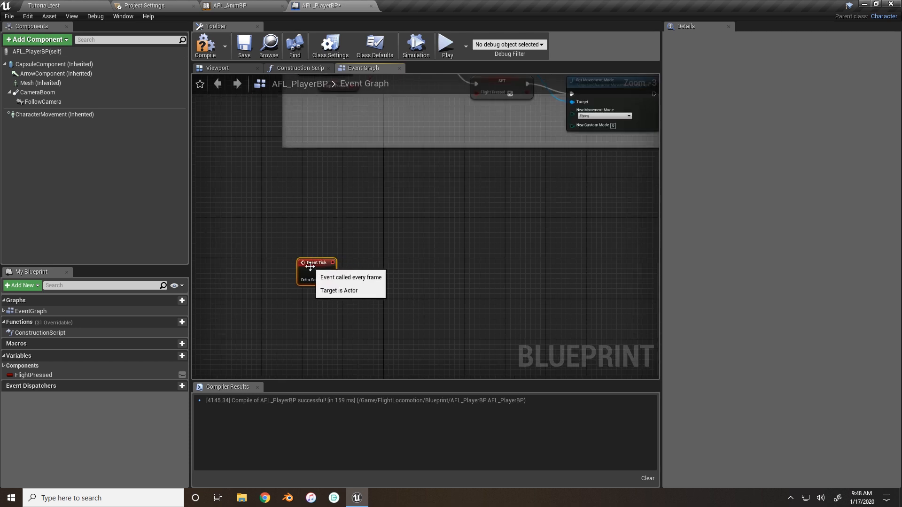
Add a Sequence node driven by Event Tick and align it beside the event.
right_drag(424, 238, 400, 229)
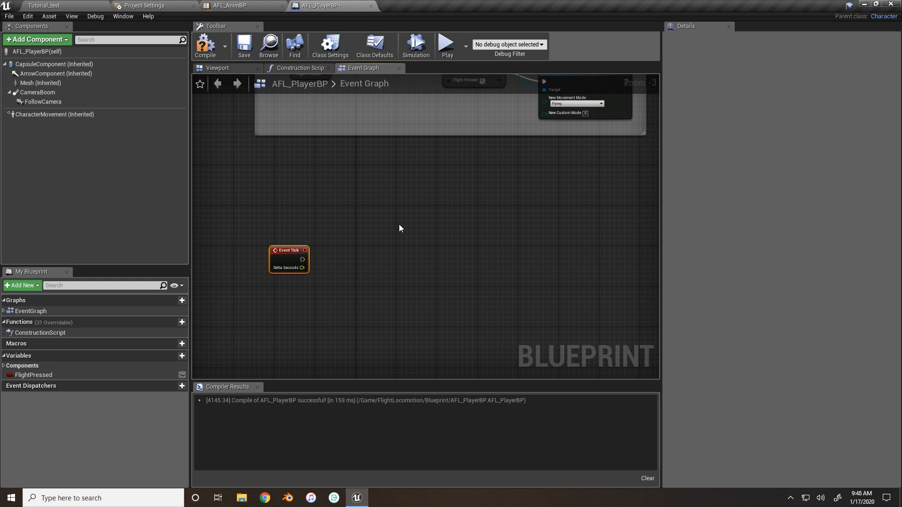
drag(299, 262, 379, 230)
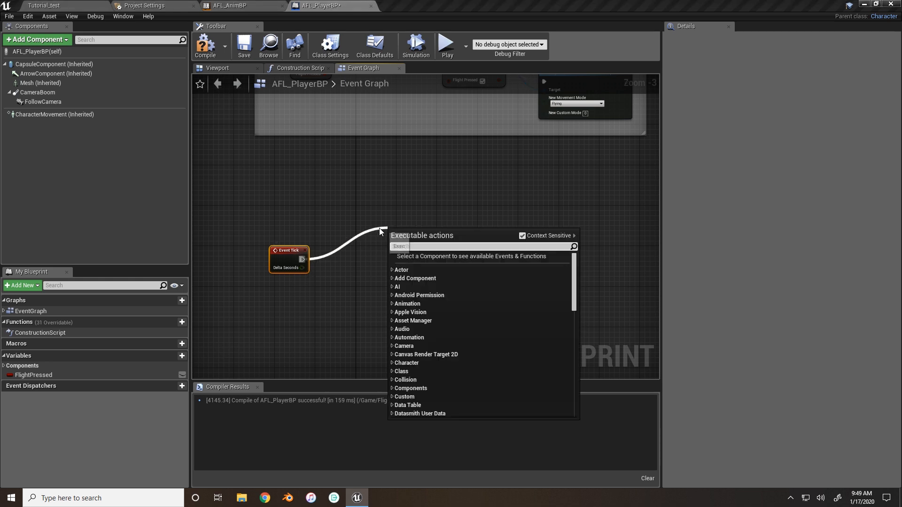
text(sequence)
key(Return)
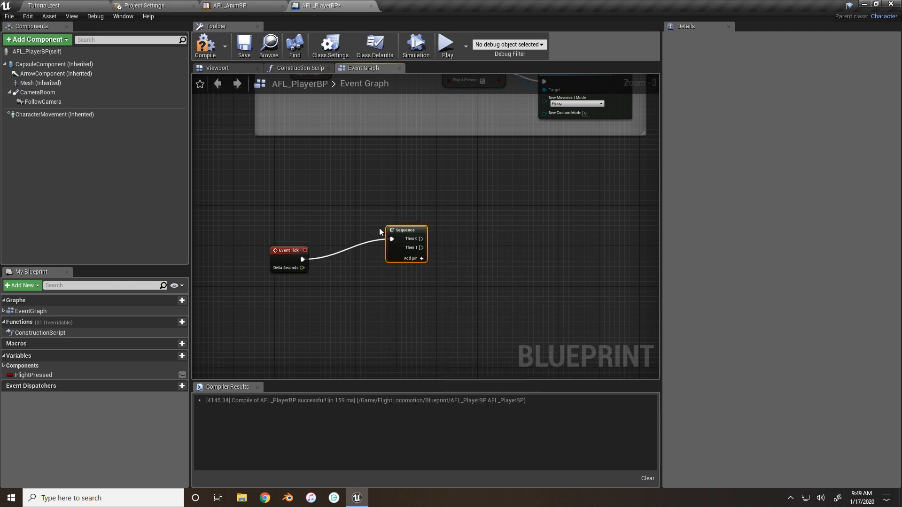
drag(395, 234, 370, 254)
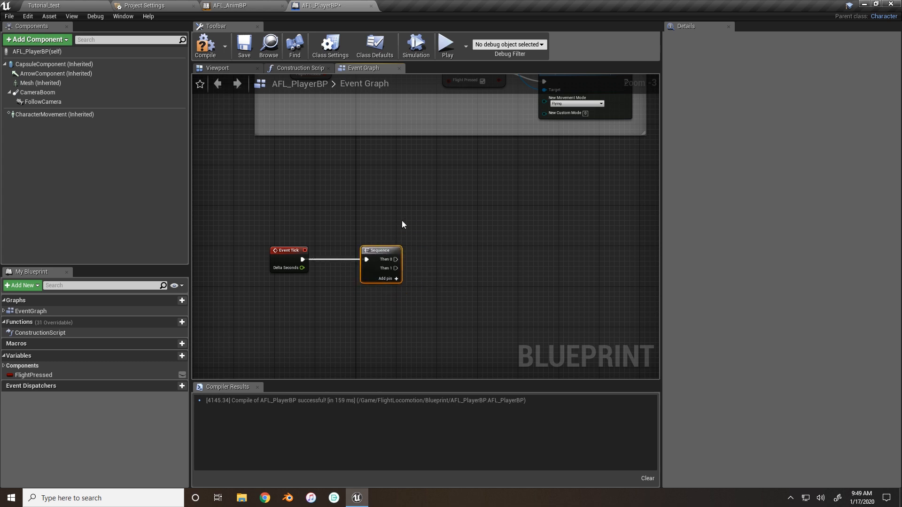
Add a Character Movement reference below the Sequence node and get its Velocity, placing the two nodes side by side.
drag(402, 220, 277, 281)
click(367, 234)
click(55, 114)
drag(56, 114, 473, 300)
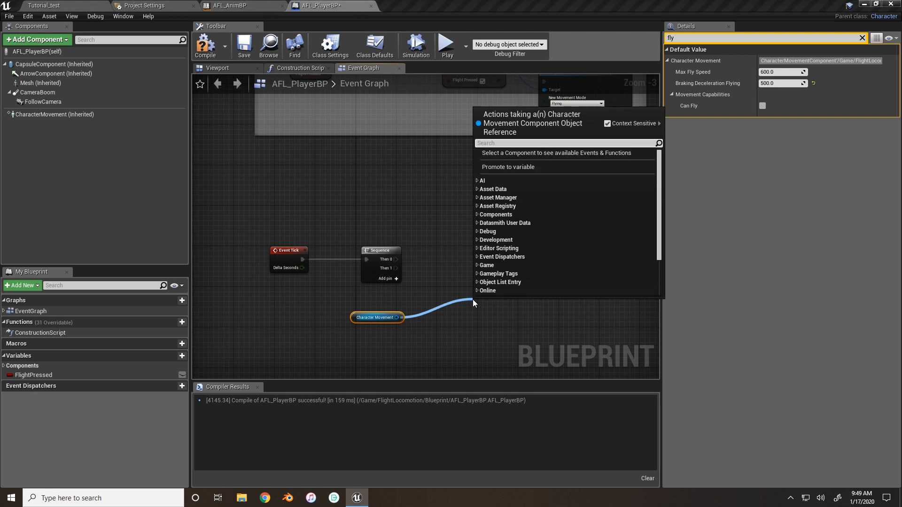
text(get velo)
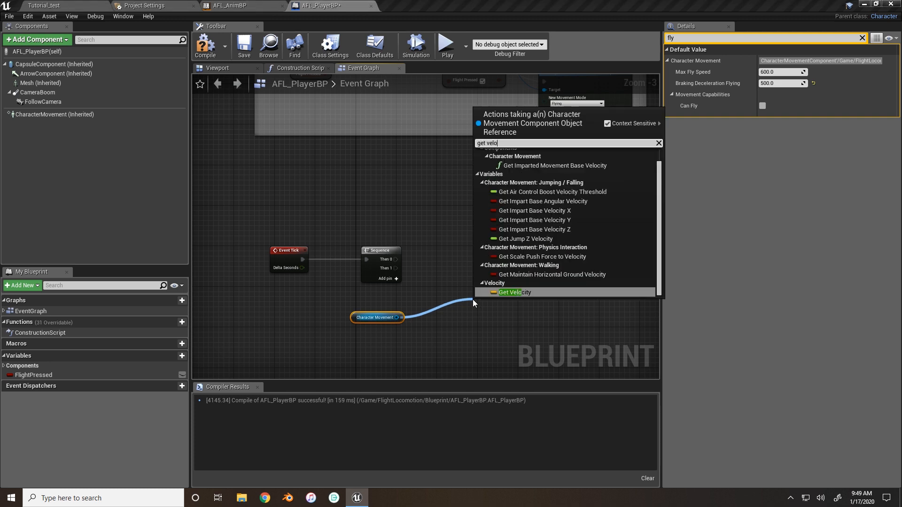
key(Return)
drag(498, 307, 446, 320)
right_drag(446, 319, 378, 291)
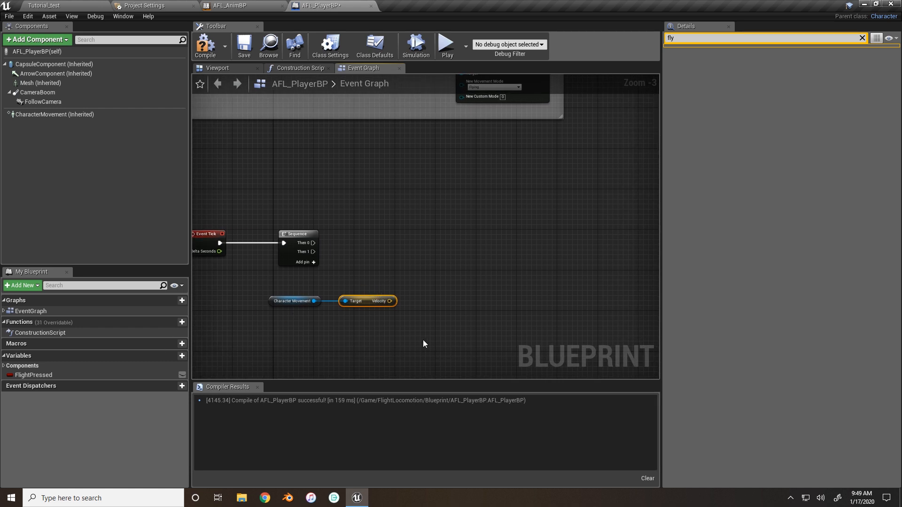
Add a VectorLength node fed by the Velocity output and align it beside the Velocity node.
drag(390, 301, 452, 280)
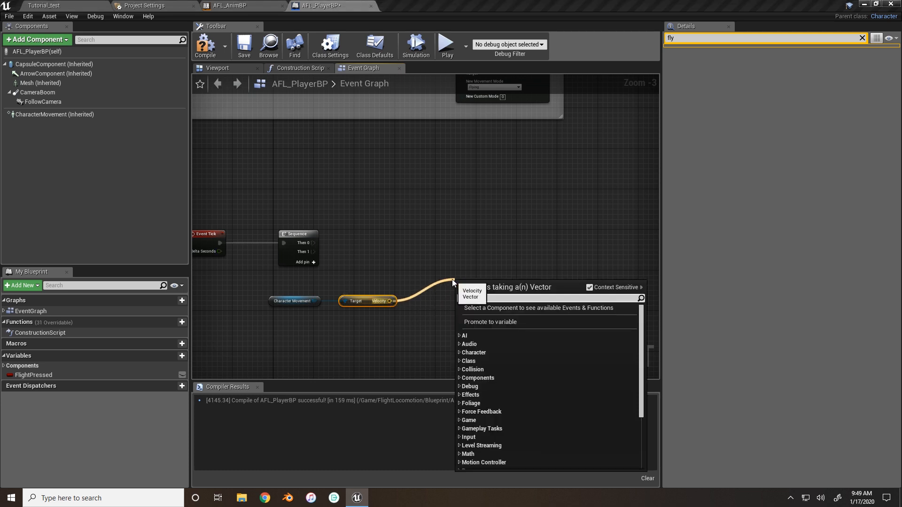
text(vector)
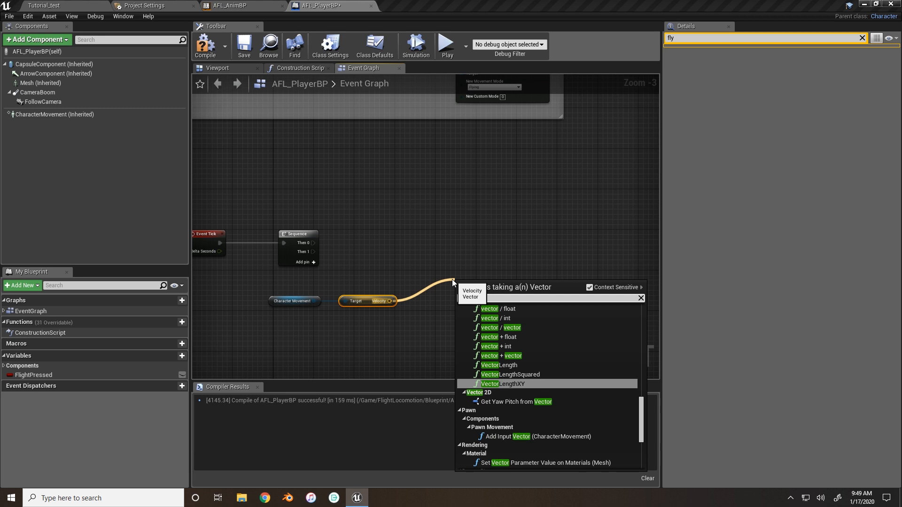
text(length)
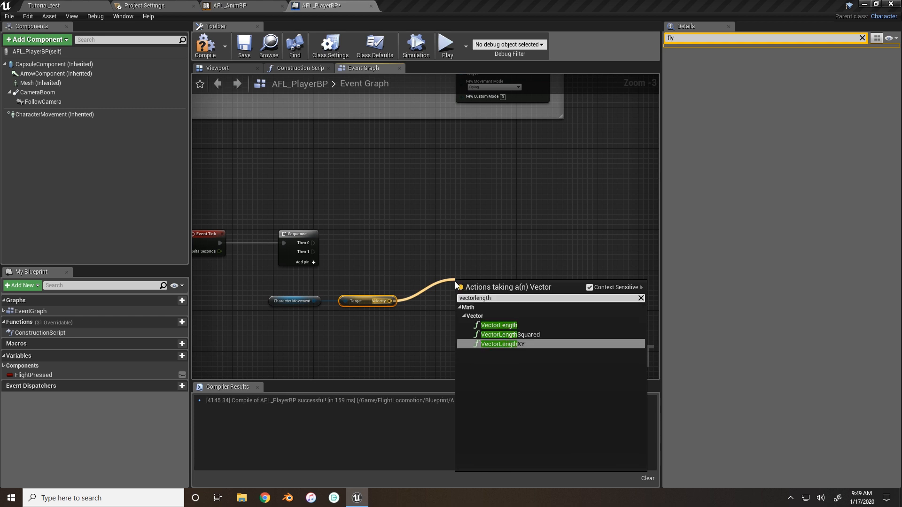
click(516, 325)
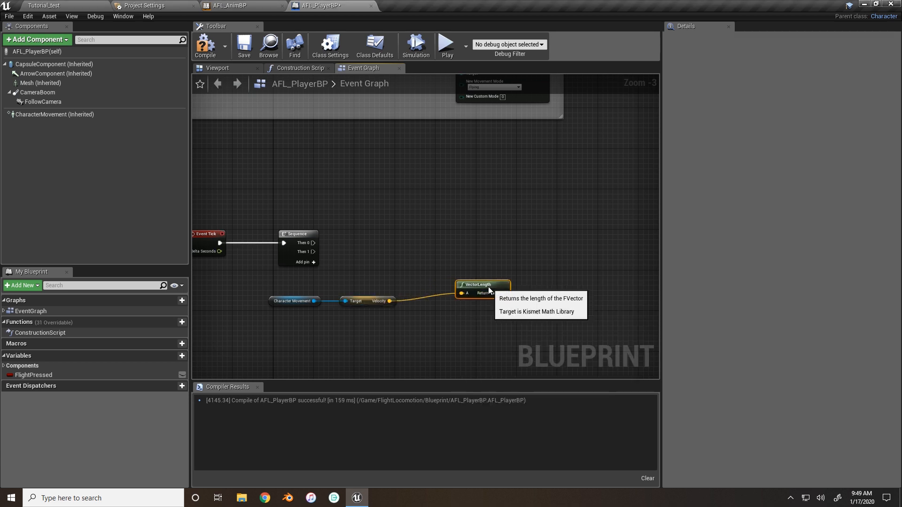
drag(489, 287, 444, 297)
right_drag(472, 287, 439, 283)
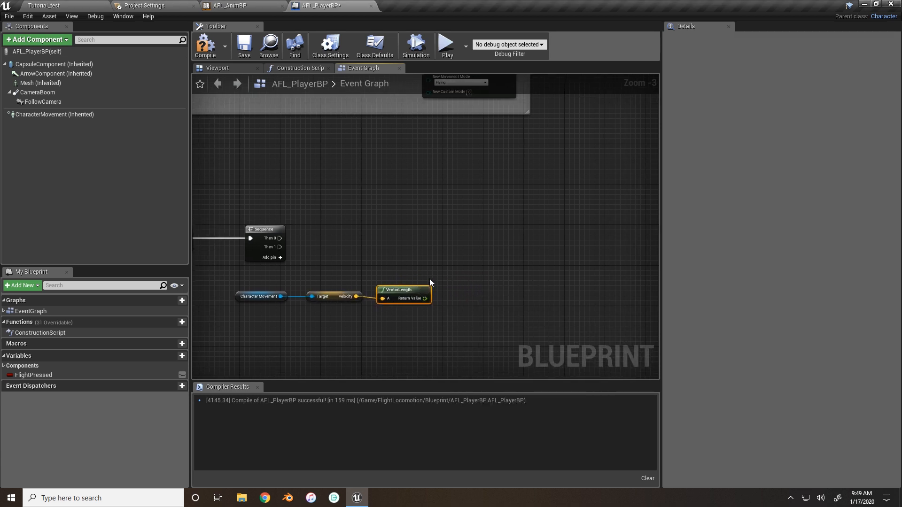
Compare the VectorLength return value with a float greater-than node against 0.0, placed beside VectorLength.
drag(424, 298, 481, 269)
text(>)
key(Up)
key(Return)
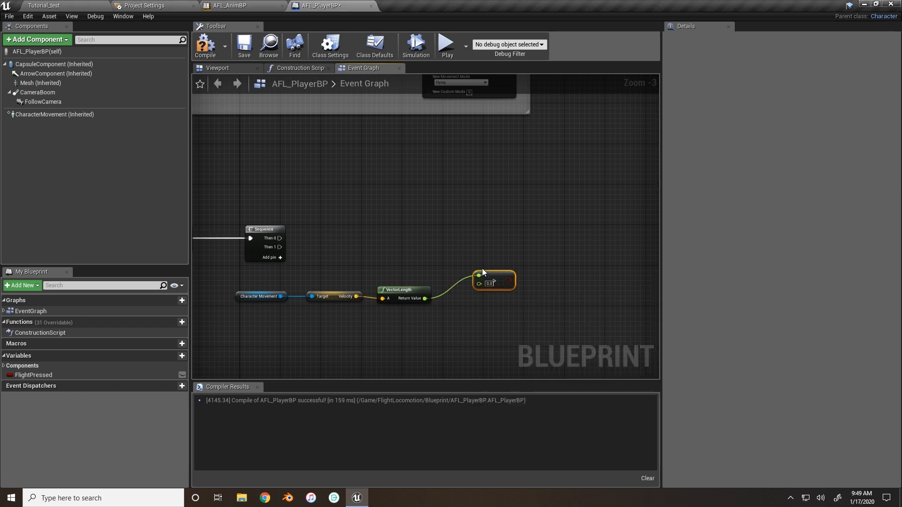
drag(465, 285, 470, 285)
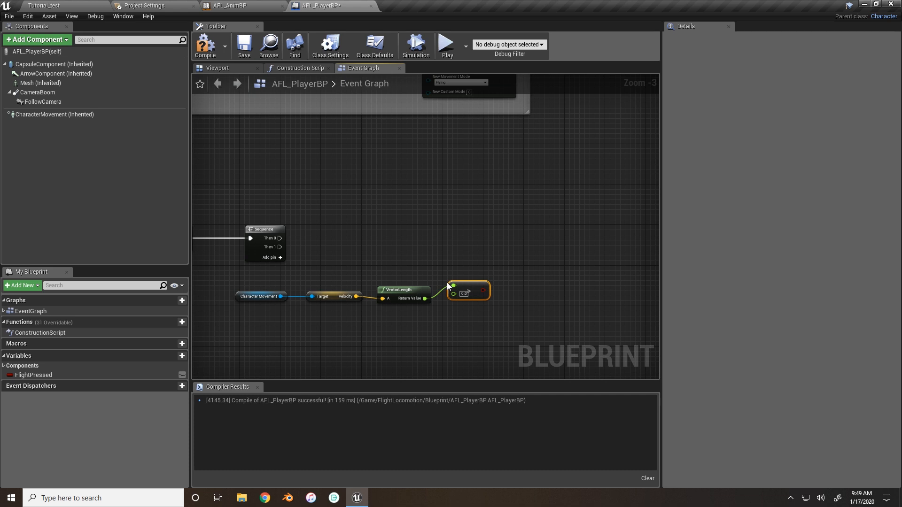
Add a Branch conditioned on the greater-than result, driven by the Sequence's Then 0 output and aligned with it.
drag(483, 290, 533, 238)
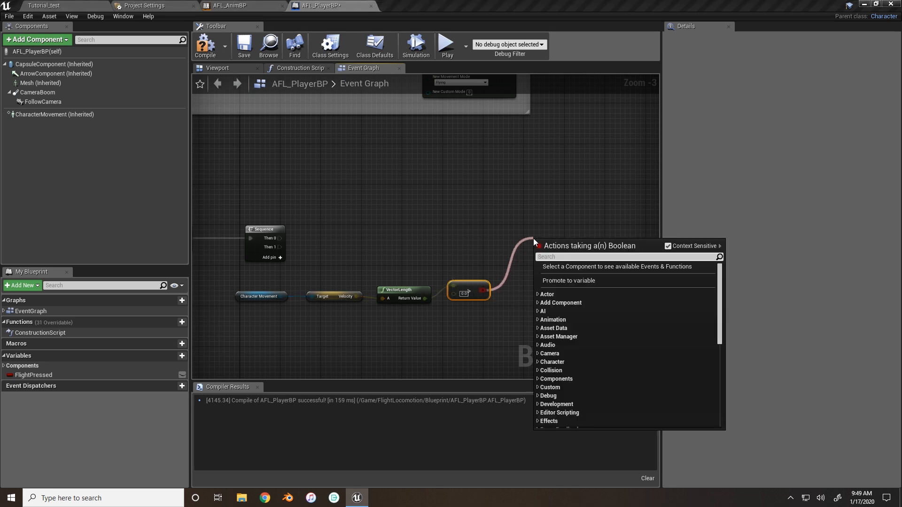
text(bra)
key(Return)
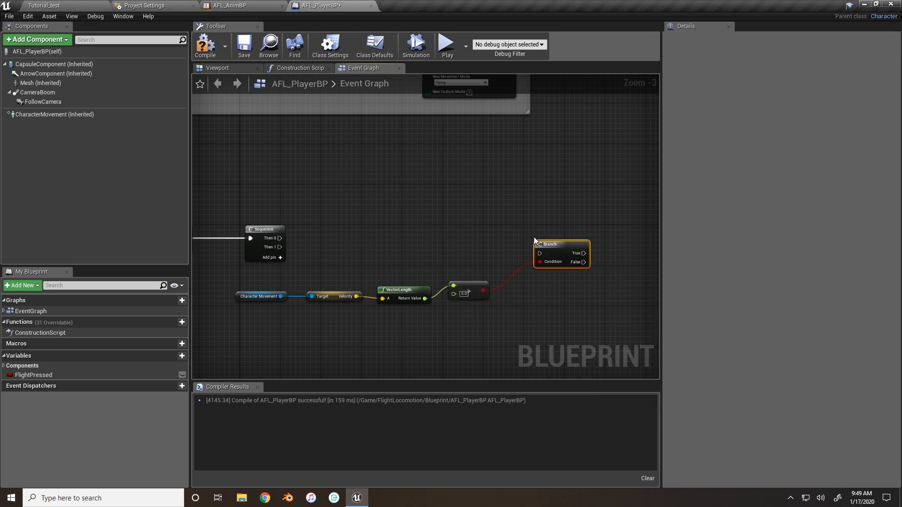
drag(280, 238, 534, 232)
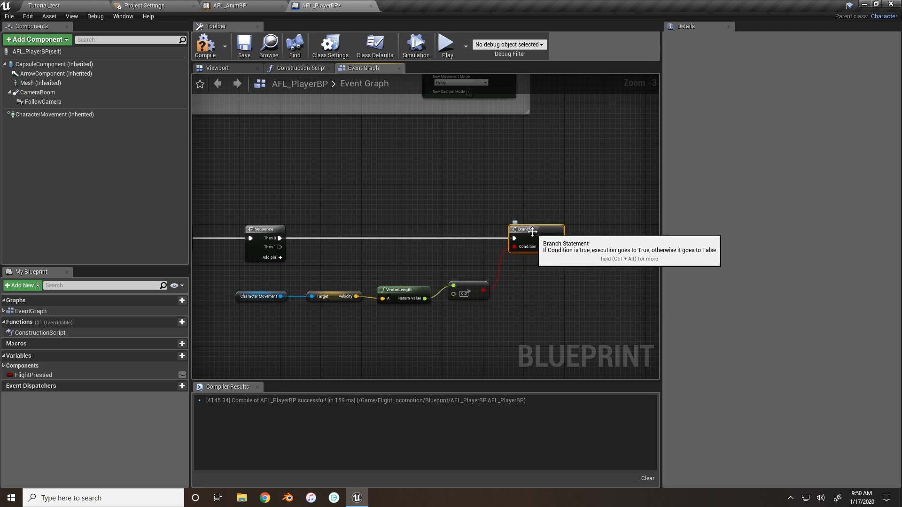
right_drag(554, 296, 511, 276)
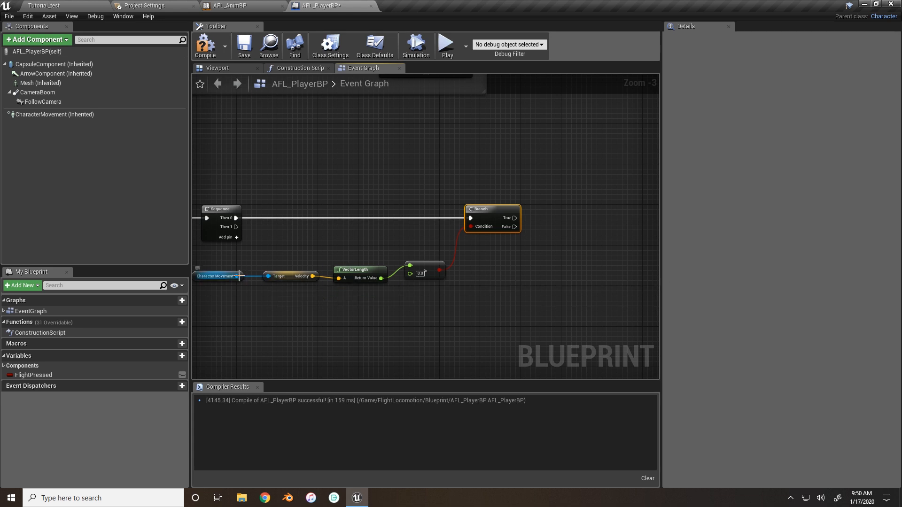
Add a Set Use Controller Desired Rotation node targeting Character Movement and connect it to the Branch's True output.
drag(237, 276, 578, 255)
text(u)
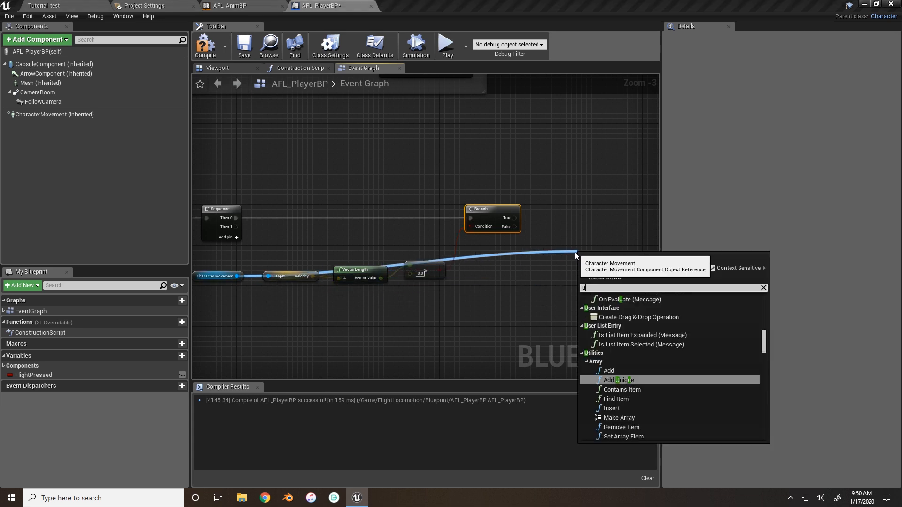
text(se contro)
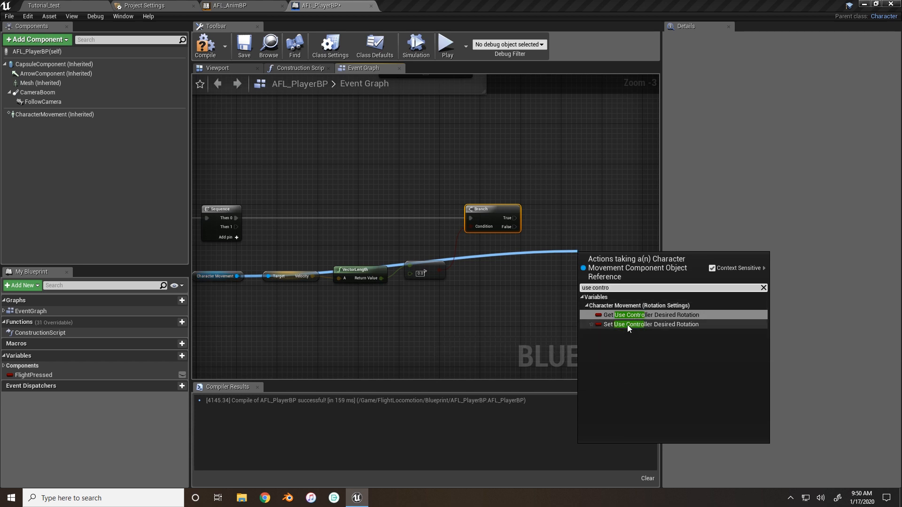
click(671, 328)
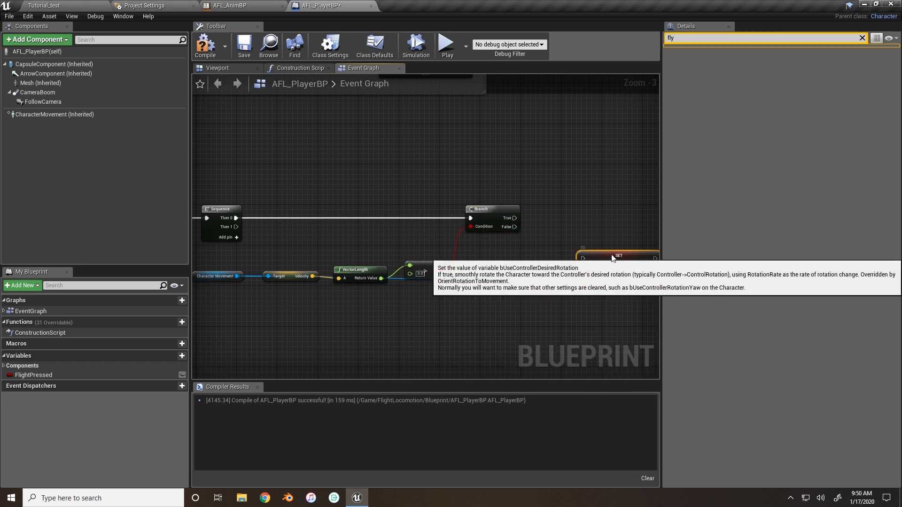
drag(609, 256, 608, 215)
drag(514, 218, 573, 218)
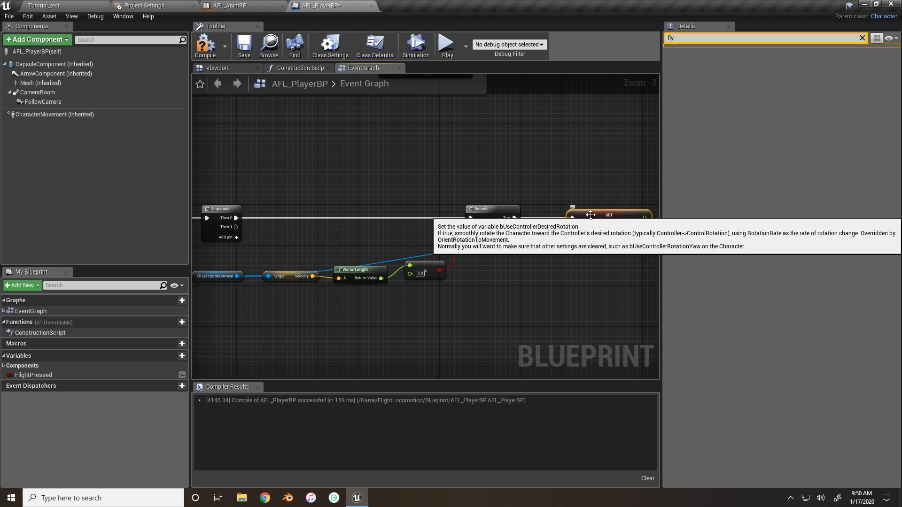
Duplicate the SET node for the Branch's False output, with Use Controller Desired Rotation enabled only on the True node.
key(ctrl+c)
key(ctrl+v)
drag(515, 227, 582, 274)
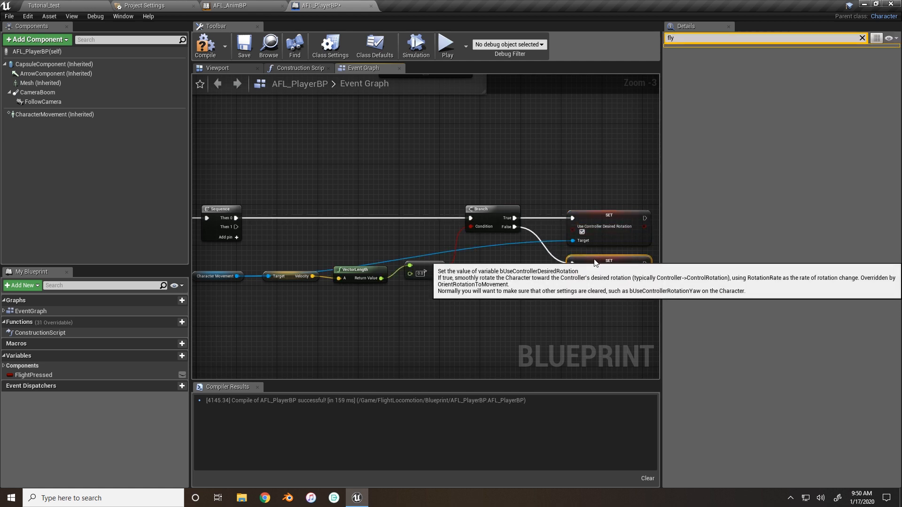
Connect Character Movement to the Target of the False-branch SET node, move the reference below the Velocity node, and compile the blueprint.
right_drag(394, 211, 311, 217)
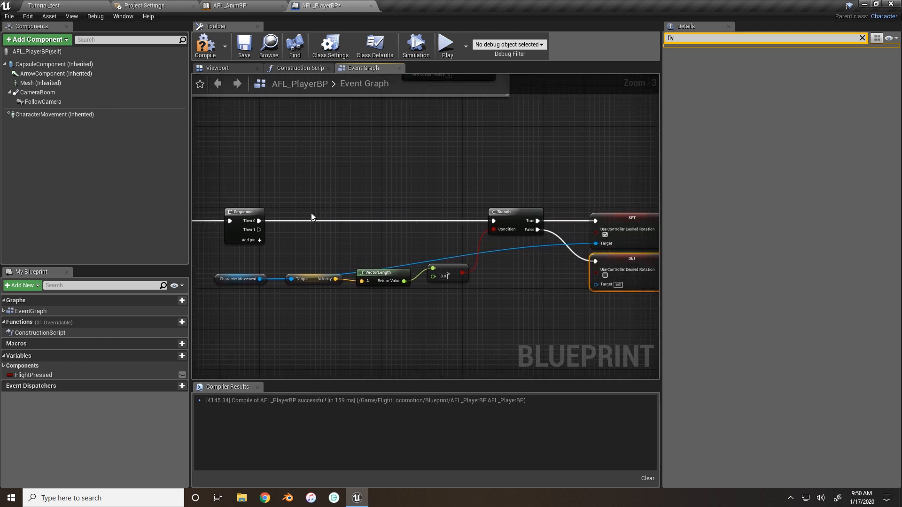
right_drag(214, 218, 241, 219)
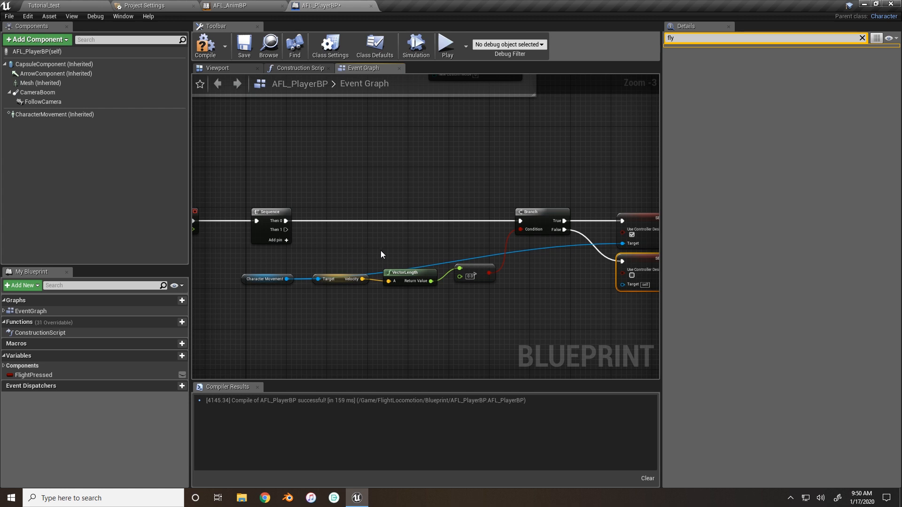
right_drag(401, 244, 379, 242)
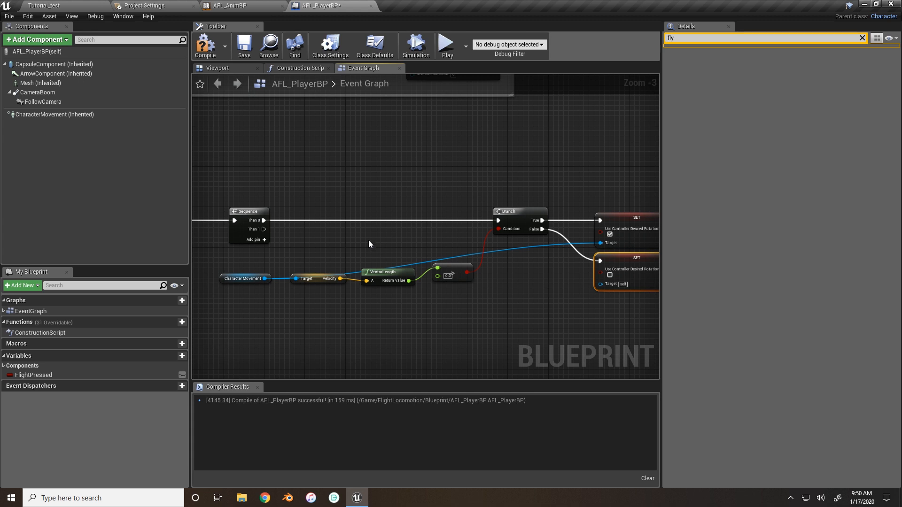
click(206, 47)
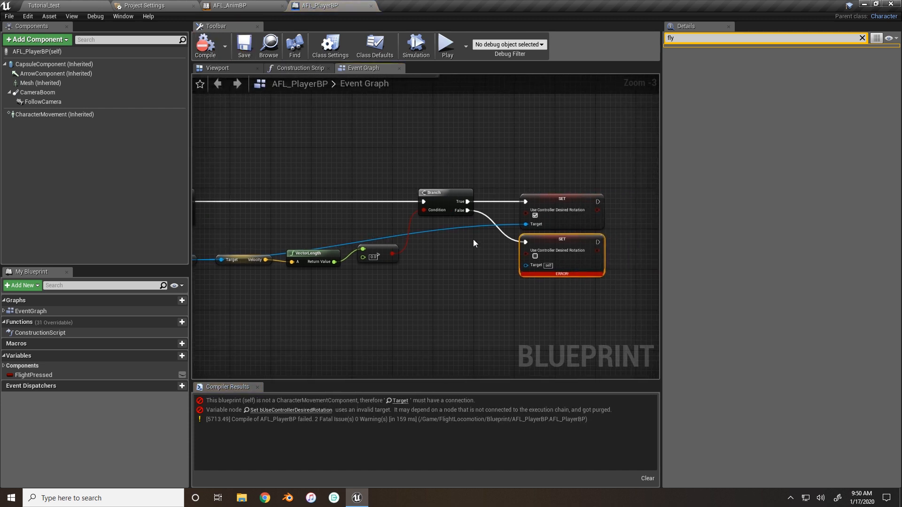
right_drag(492, 217, 584, 189)
drag(281, 232, 619, 238)
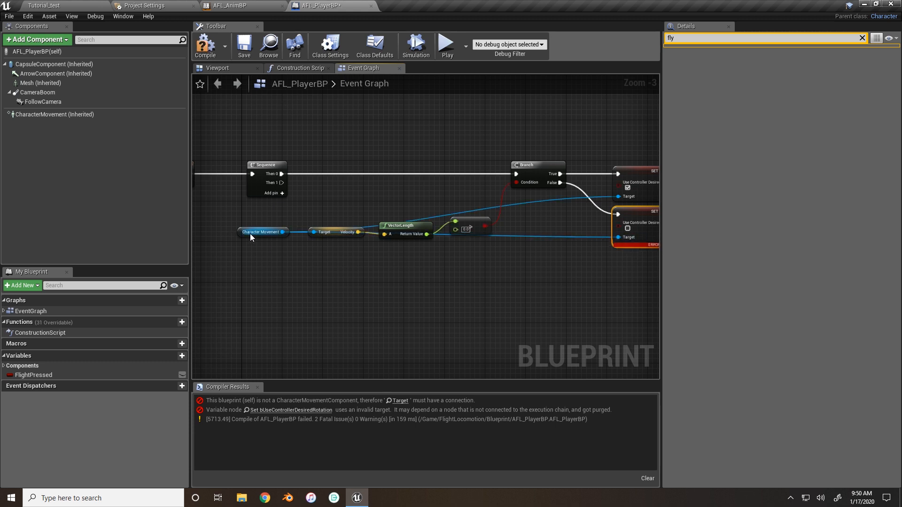
drag(250, 233, 253, 258)
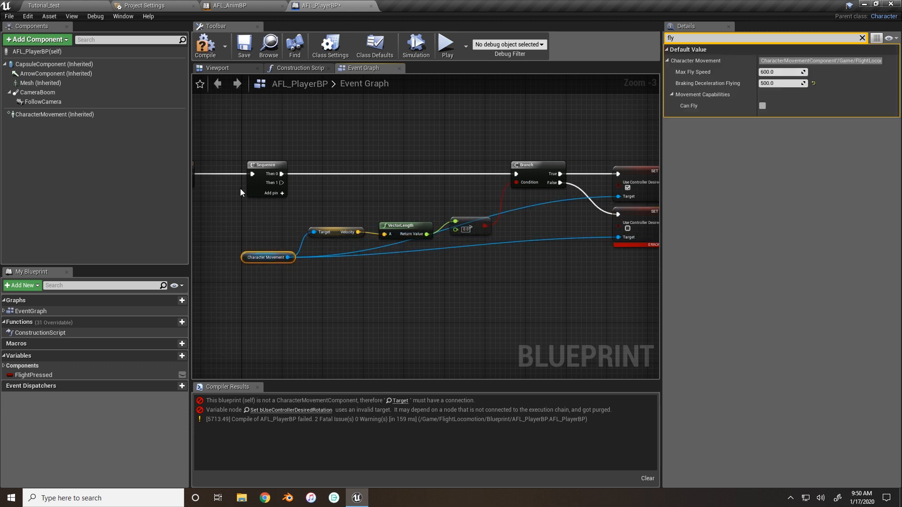
click(203, 49)
Play the Tutorial_test level and test walking, taking off and flying to check how the character rotates toward the camera while moving.
click(67, 5)
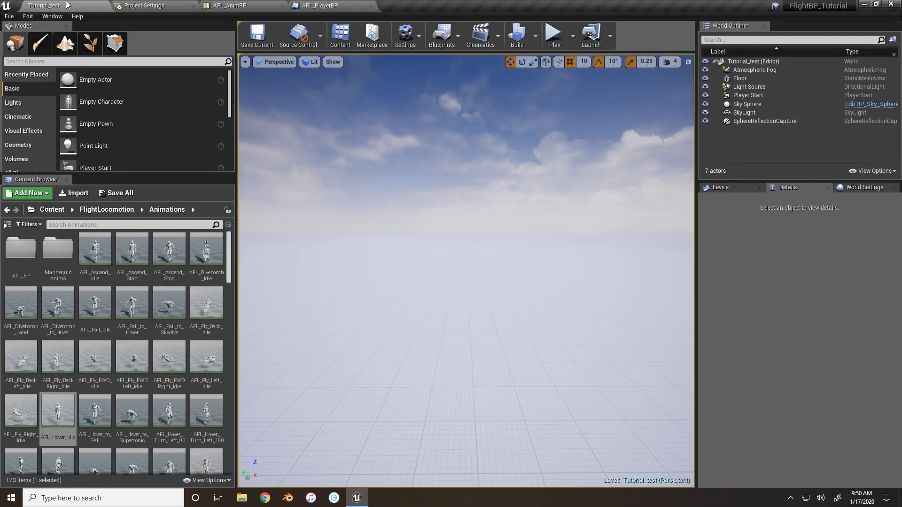
click(550, 38)
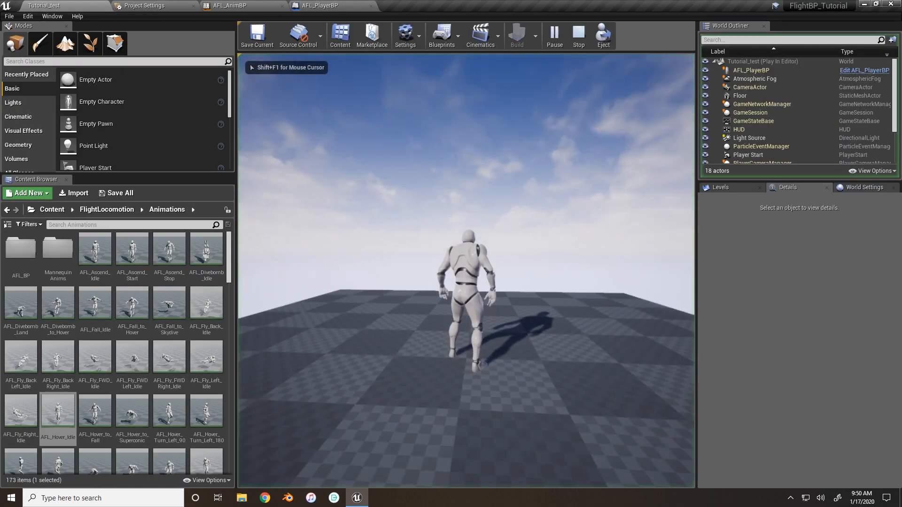
key(w)
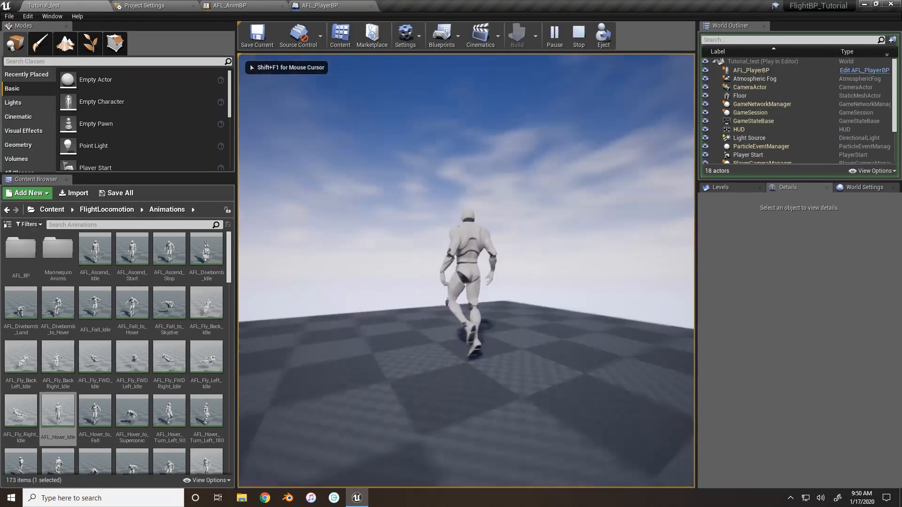
key(w)
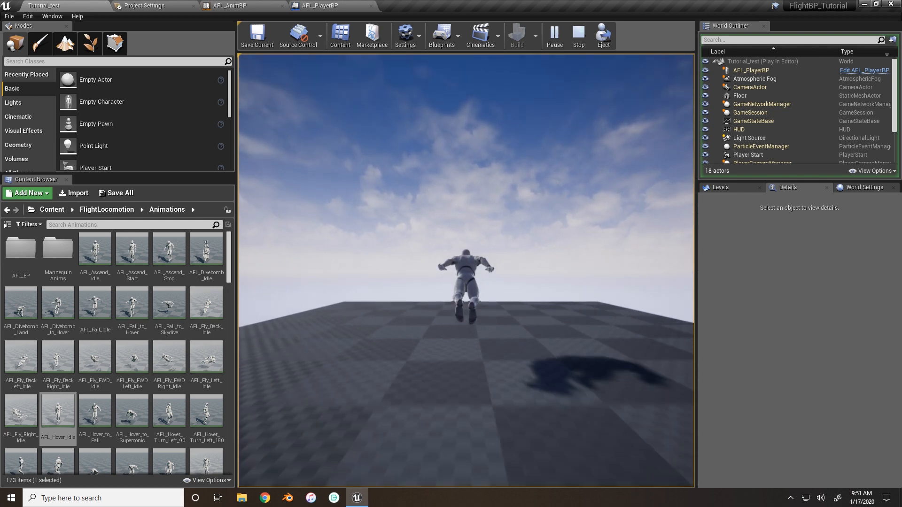
key(w)
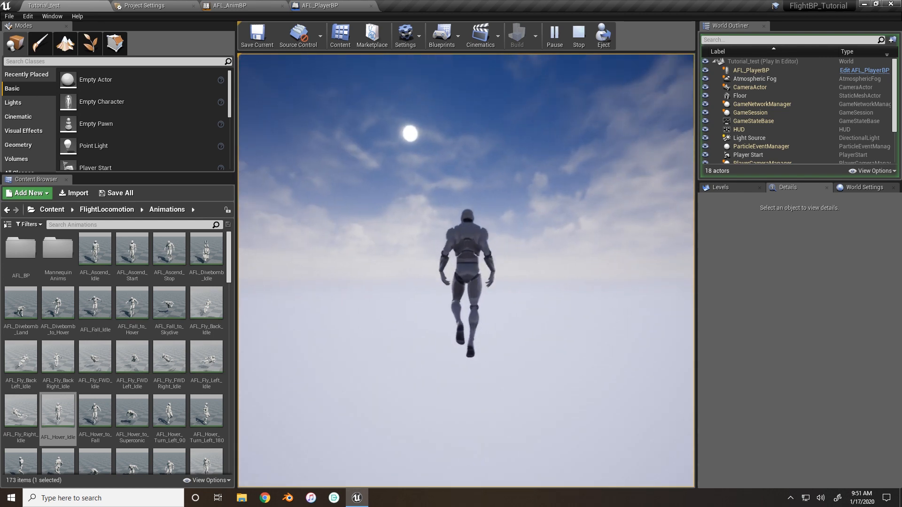
key(w)
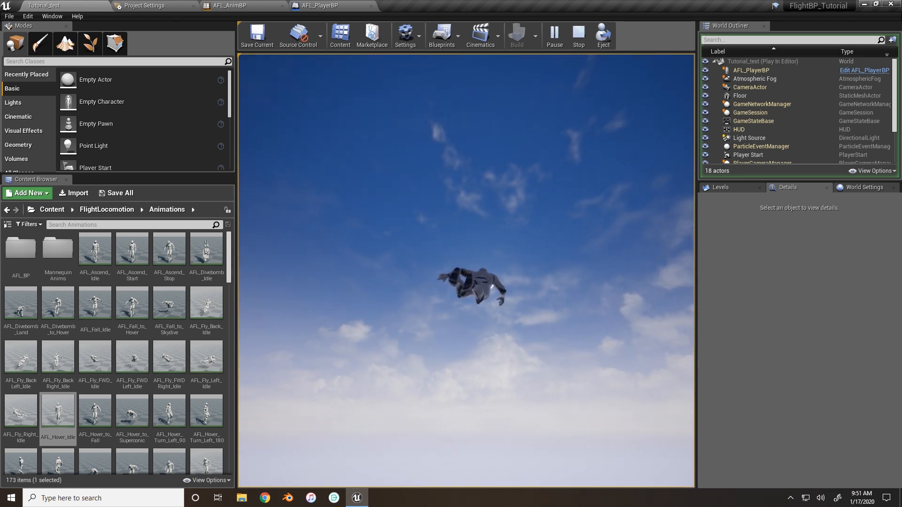
key(w)
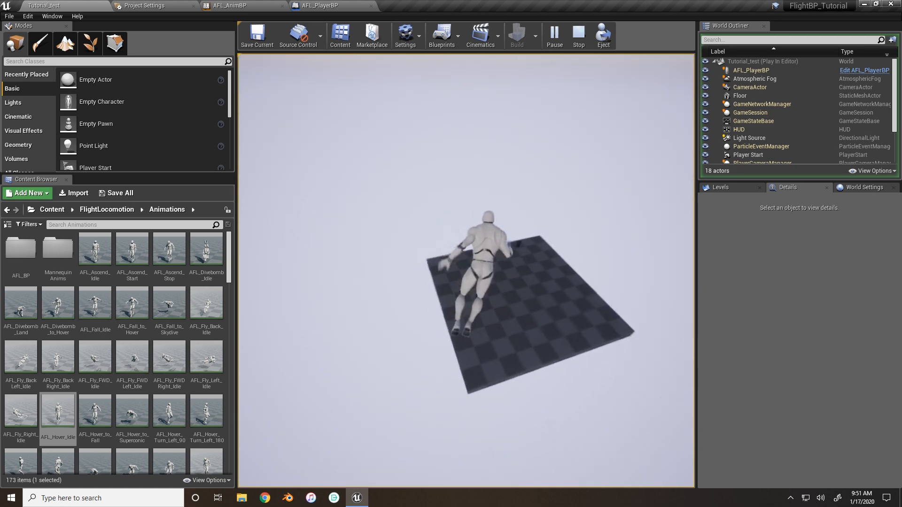
key(w)
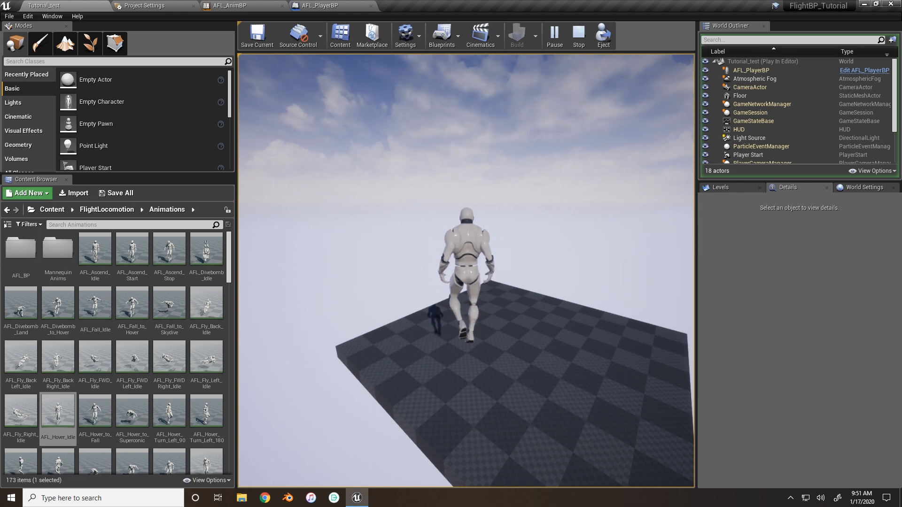
key(f)
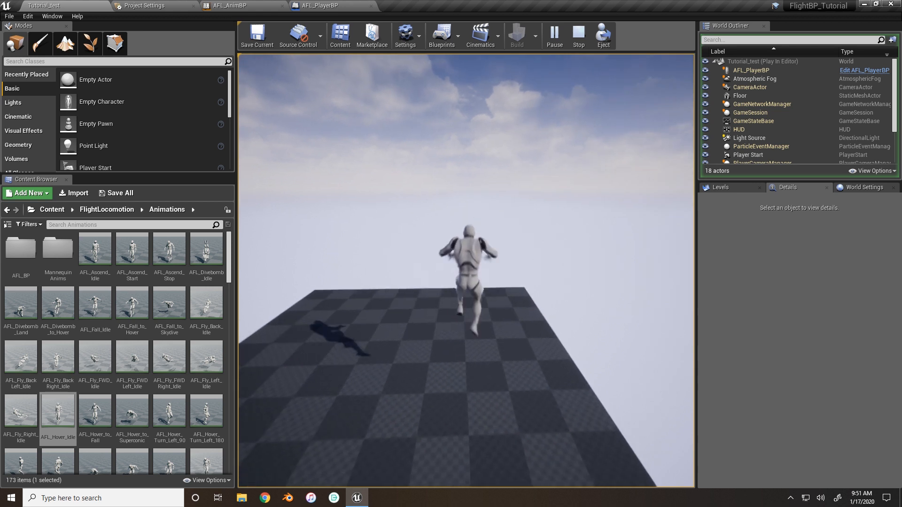